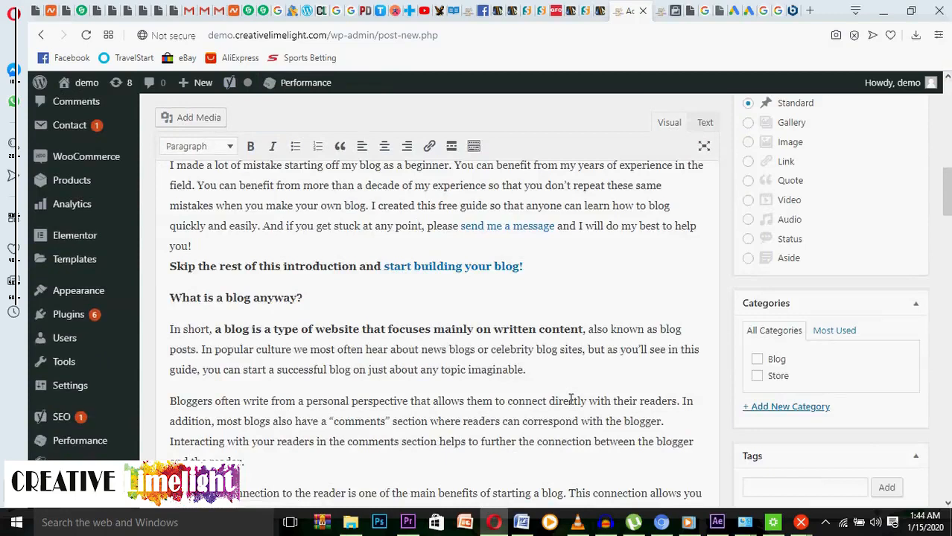
Step: Review the opening paragraphs of the blog post, including the bold text and the linked phrases
scroll(571, 400, "up", 3)
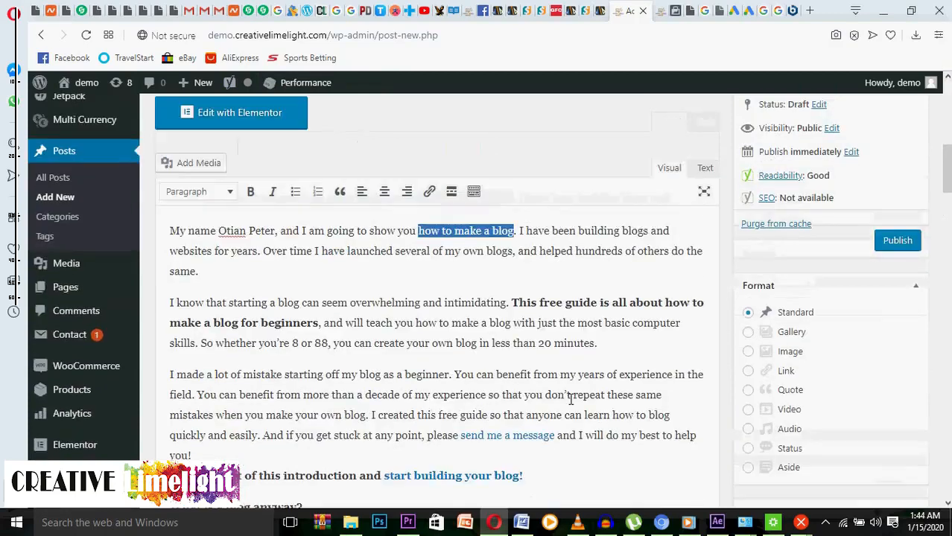
left_click(680, 236)
scroll(667, 241, "down", 1)
scroll(667, 241, "up", 1)
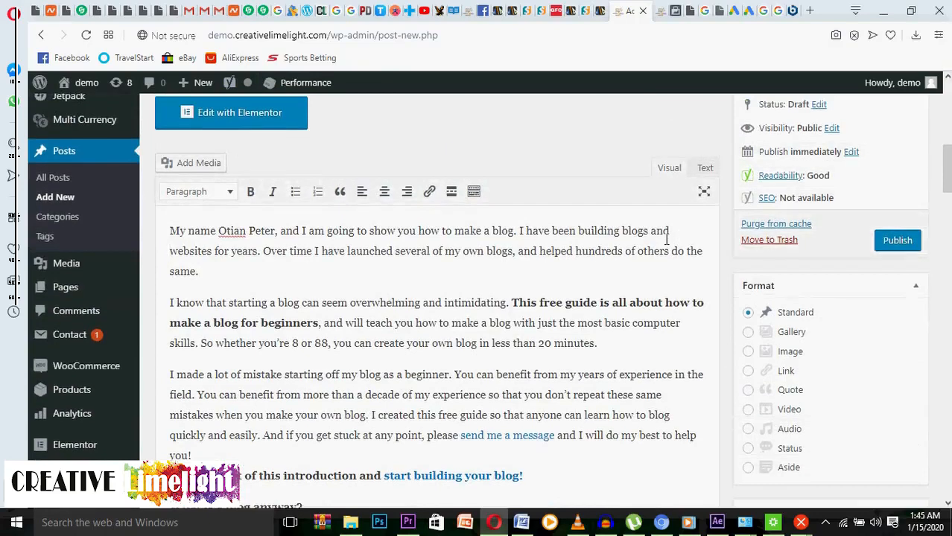
scroll(666, 241, "down", 2)
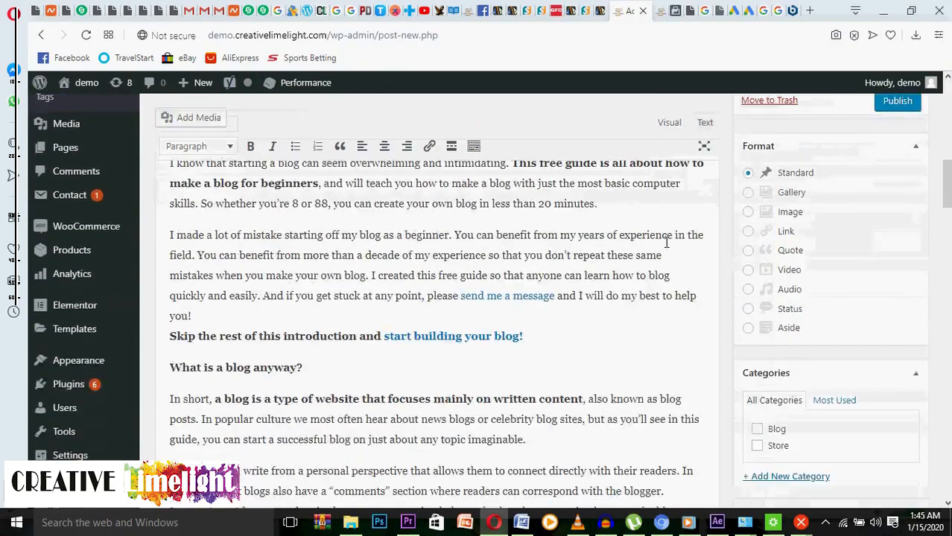
scroll(667, 240, "up", 2)
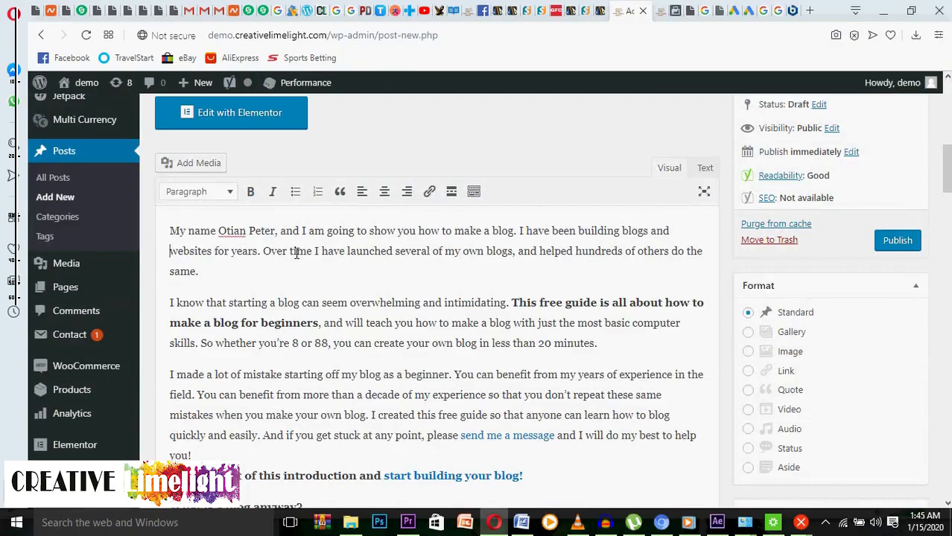
scroll(303, 266, "down", 1)
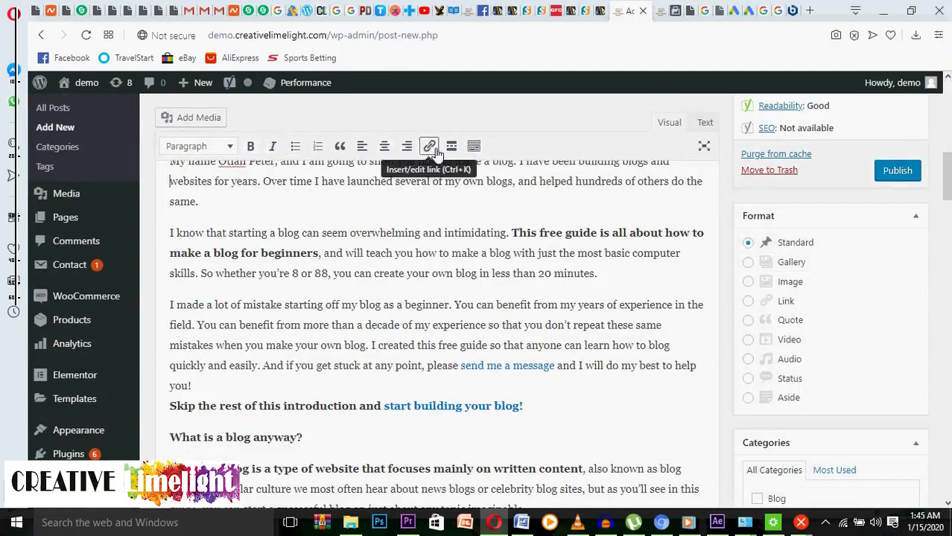
scroll(472, 257, "down", 2)
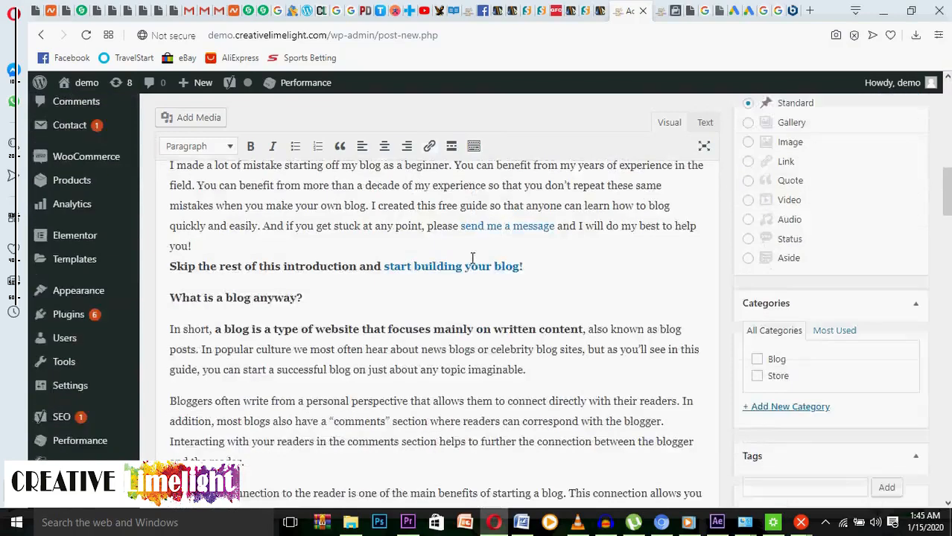
scroll(472, 258, "up", 3)
scroll(234, 323, "down", 2)
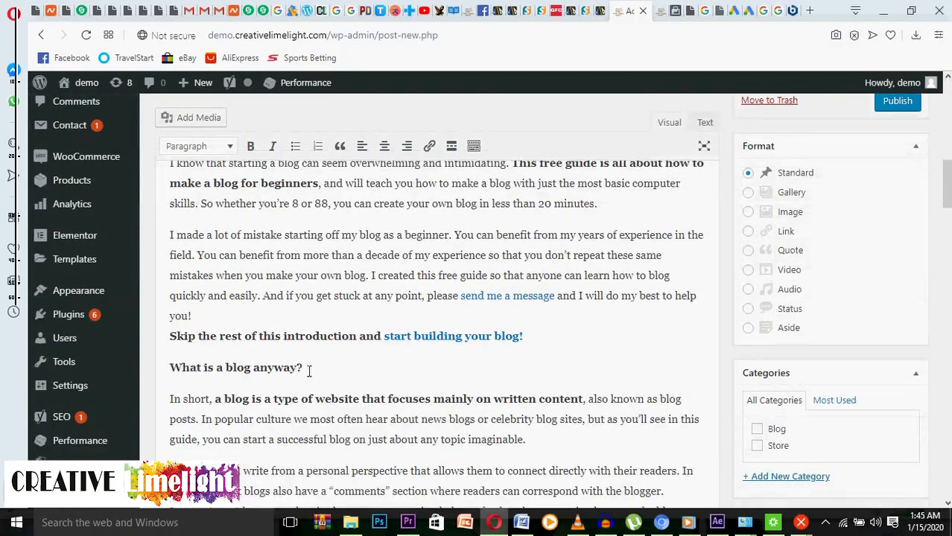
Step: Format the line "What is a blog anyway?" as Heading 2
left_click_drag(313, 368, 174, 364)
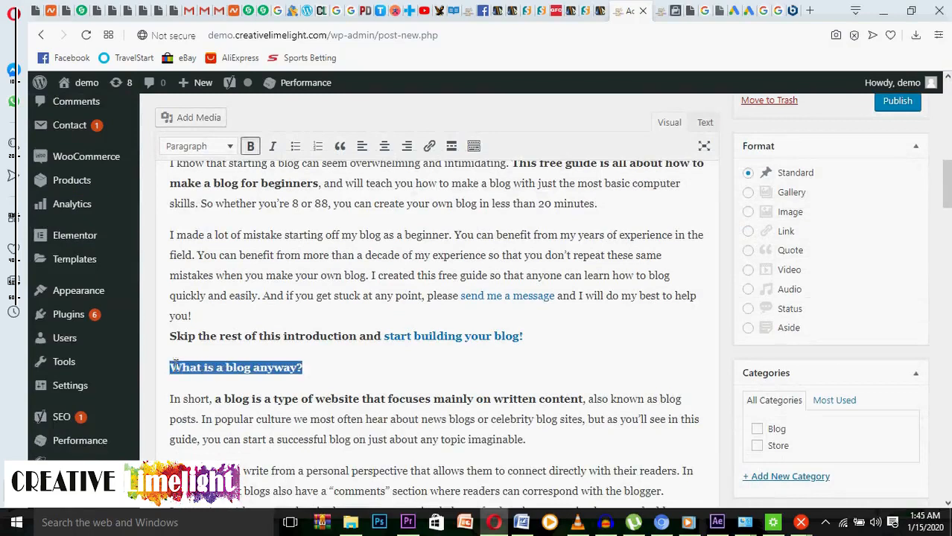
scroll(297, 280, "up", 2)
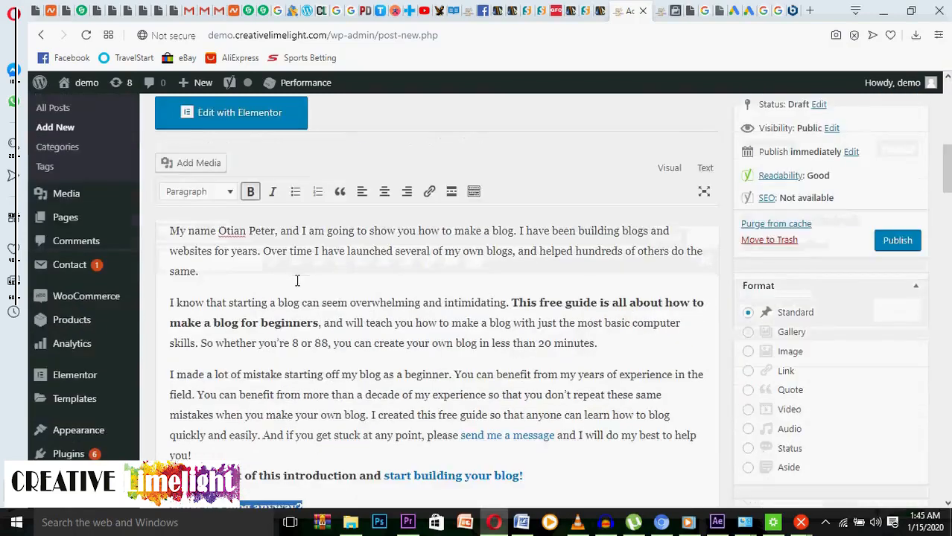
scroll(223, 211, "down", 1)
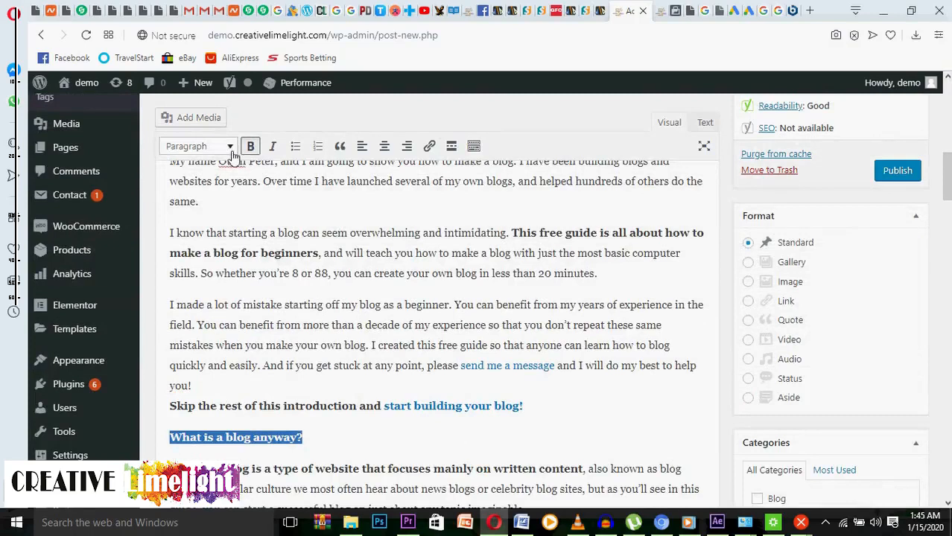
left_click(207, 150)
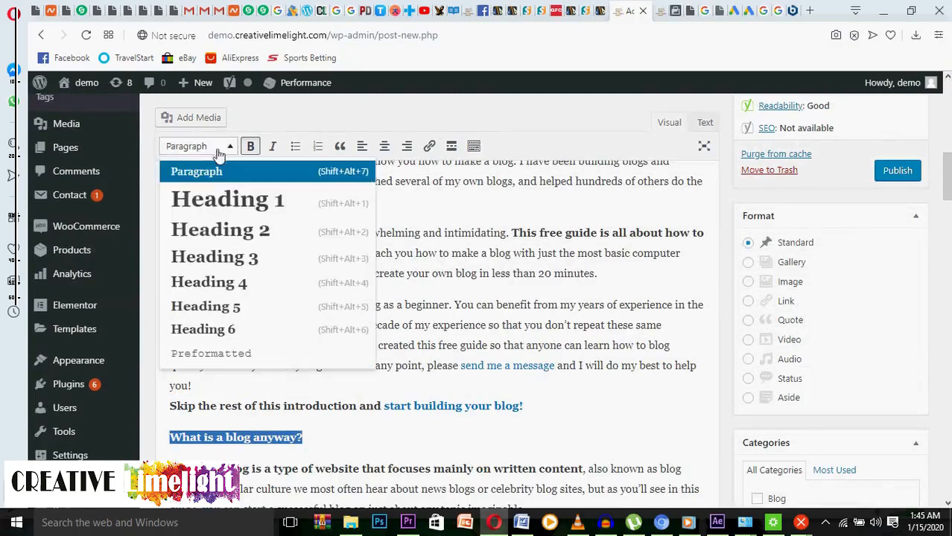
left_click(238, 235)
Step: Format the line "Should you start a blog?" as Heading 2
scroll(281, 240, "up", 7)
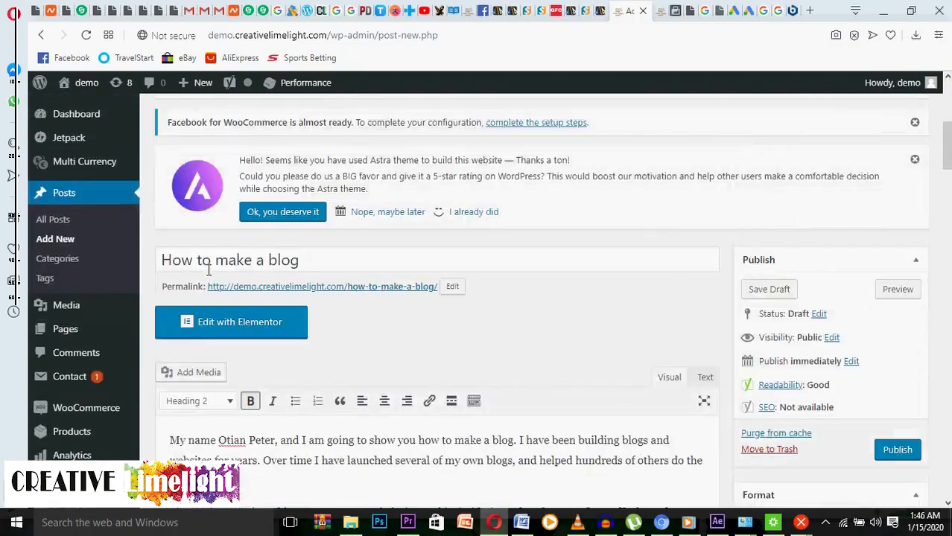
scroll(265, 267, "down", 8)
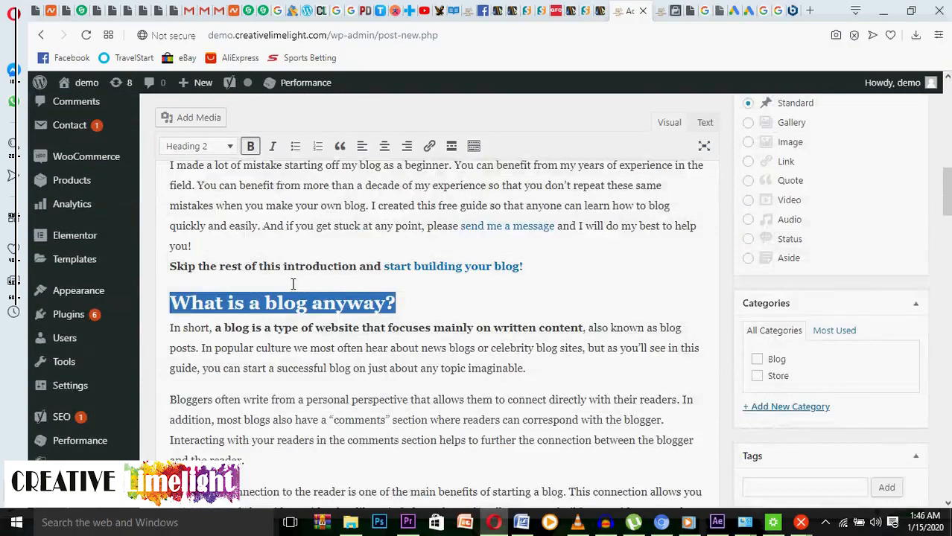
scroll(292, 283, "down", 1)
scroll(294, 285, "down", 3)
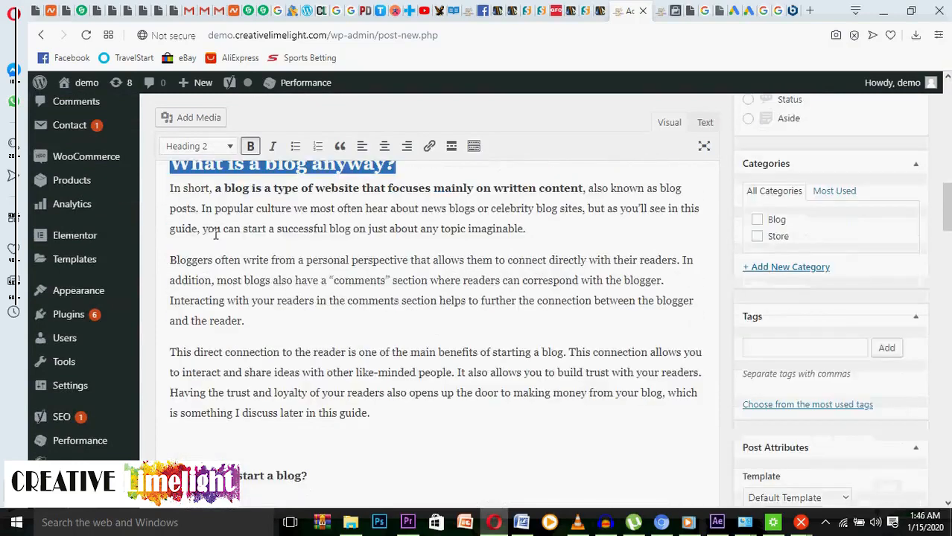
scroll(296, 203, "down", 2)
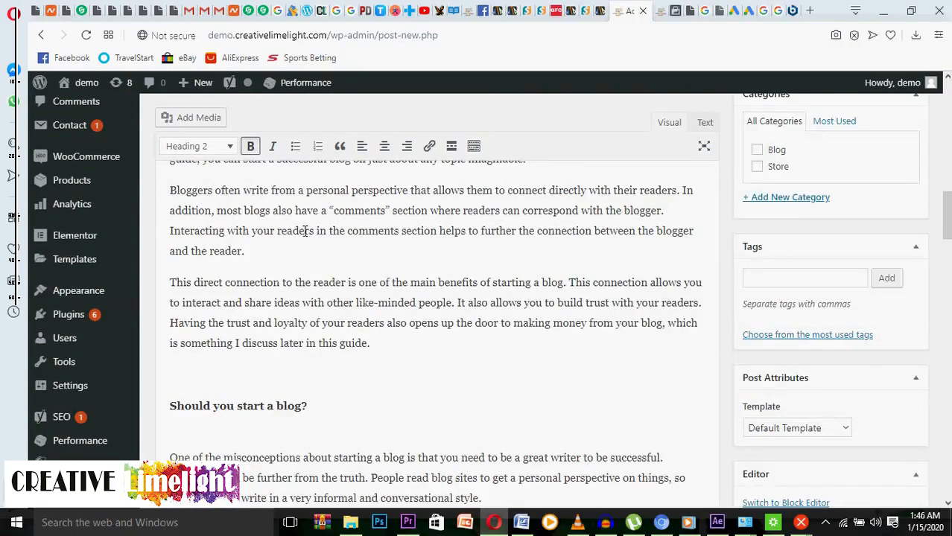
scroll(305, 231, "down", 2)
left_click_drag(310, 338, 174, 325)
left_click(233, 149)
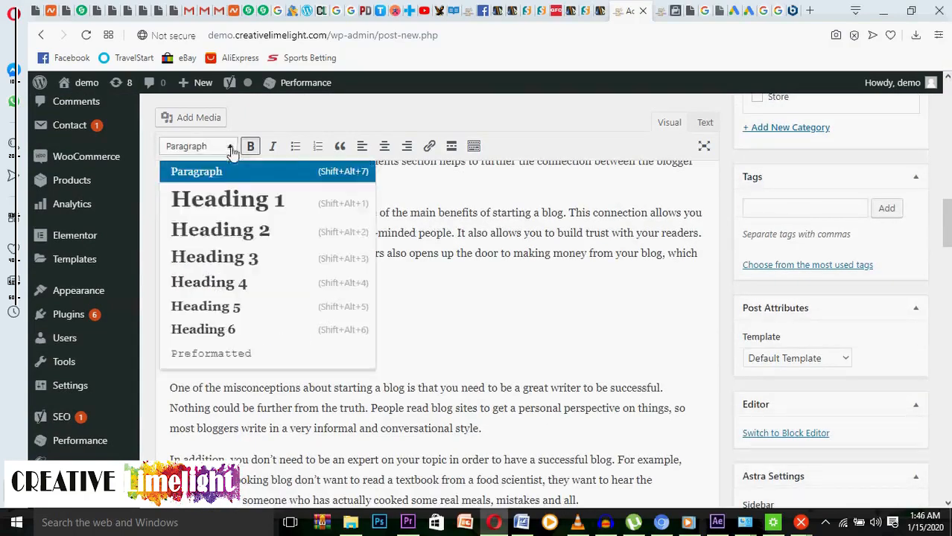
left_click(243, 237)
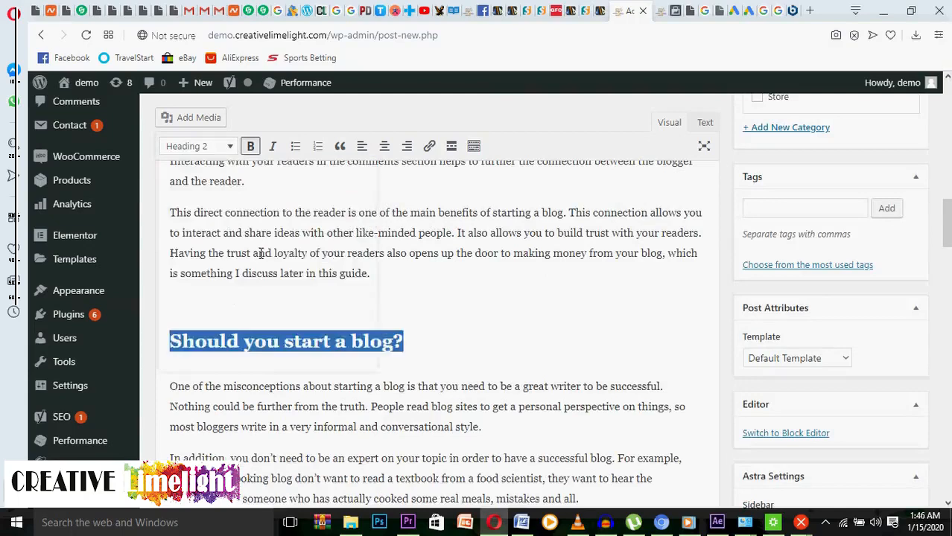
Step: Turn the bold sentence beginning "To be successful as a blogger" into a blockquote
scroll(261, 253, "down", 5)
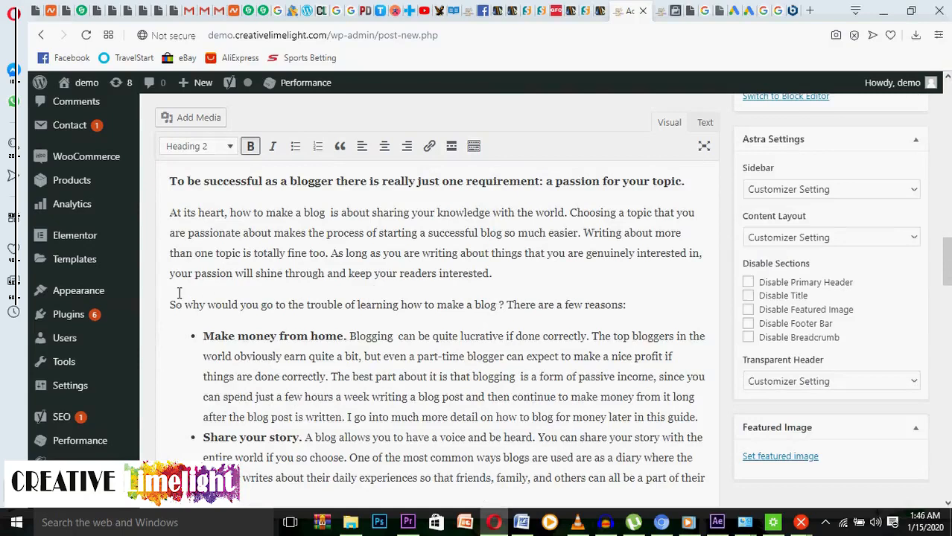
scroll(179, 293, "up", 1)
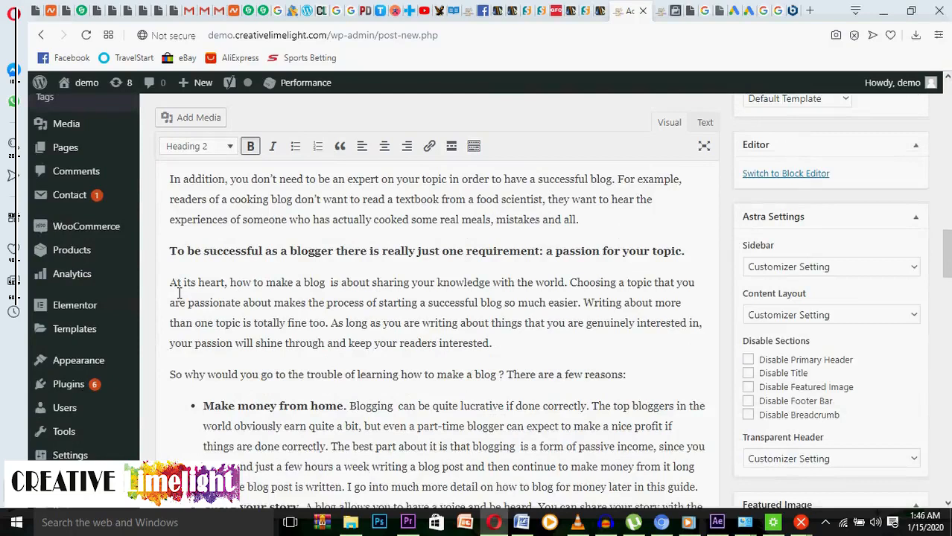
scroll(179, 292, "up", 1)
left_click_drag(171, 321, 688, 318)
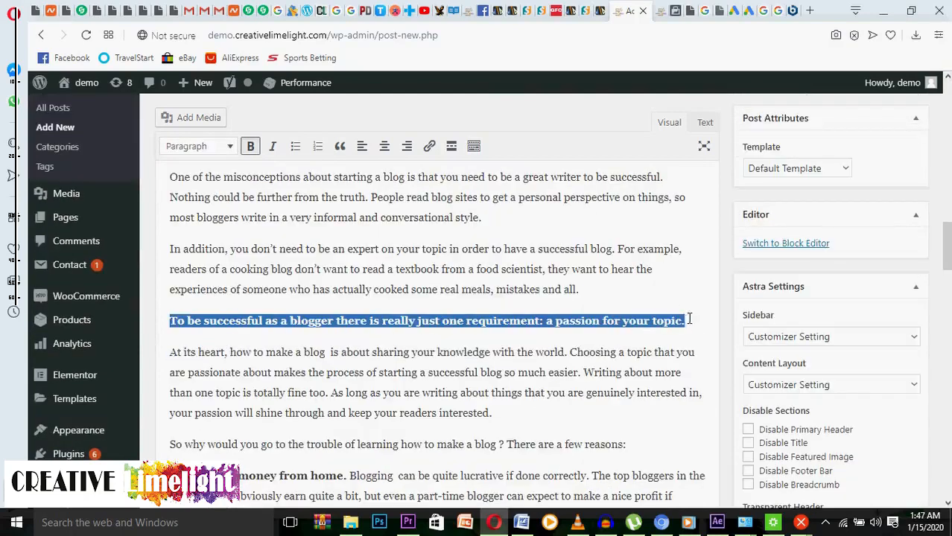
left_click(339, 147)
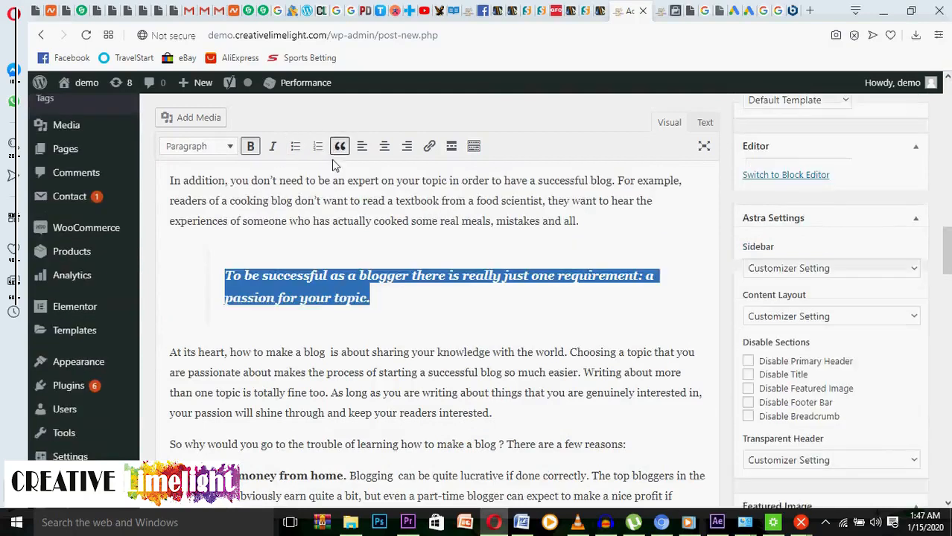
left_click(392, 302)
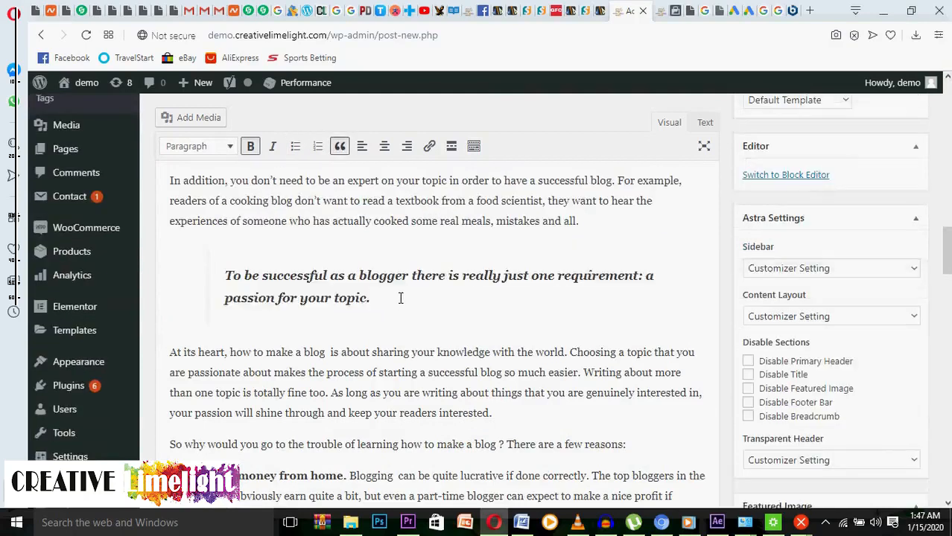
Step: Format the line "How to make a blog in 6 Steps" as Heading 2
scroll(398, 300, "down", 1)
scroll(403, 301, "down", 1)
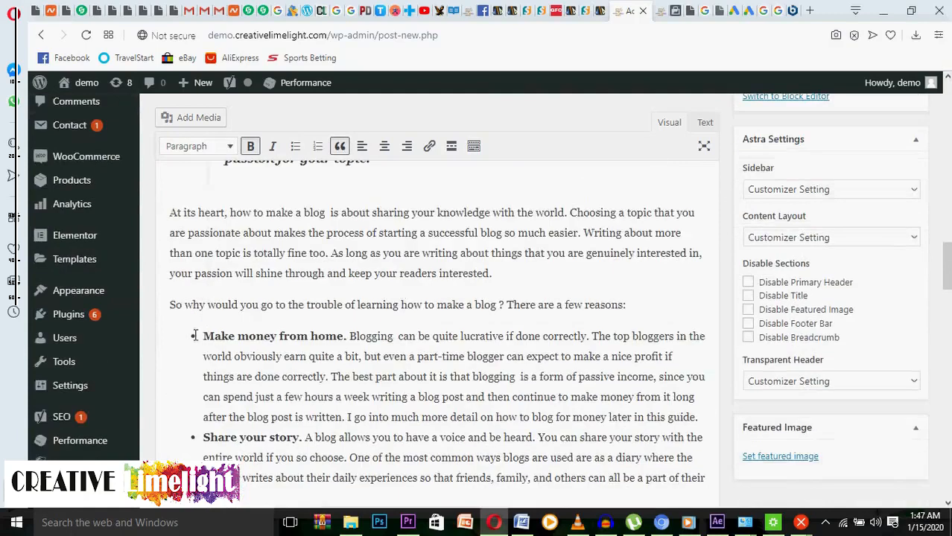
scroll(236, 214, "up", 1)
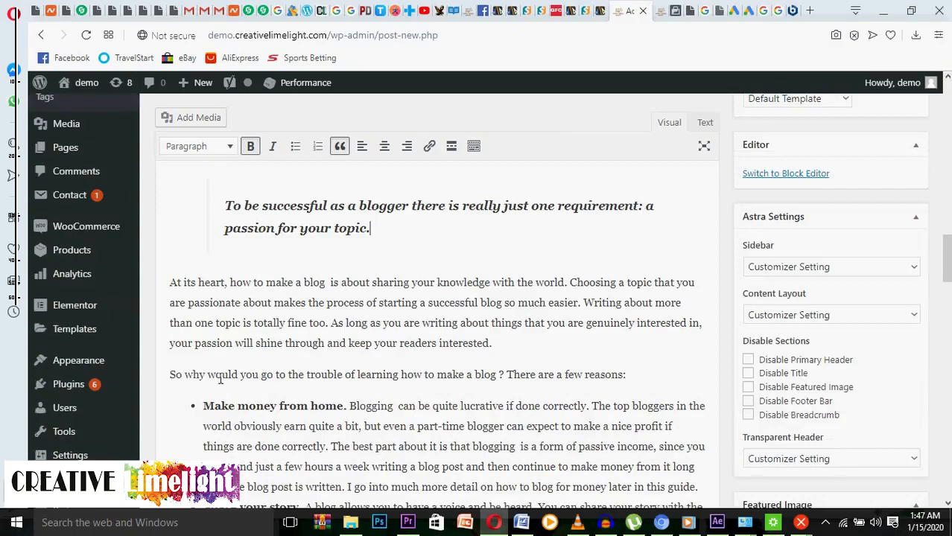
scroll(229, 380, "down", 5)
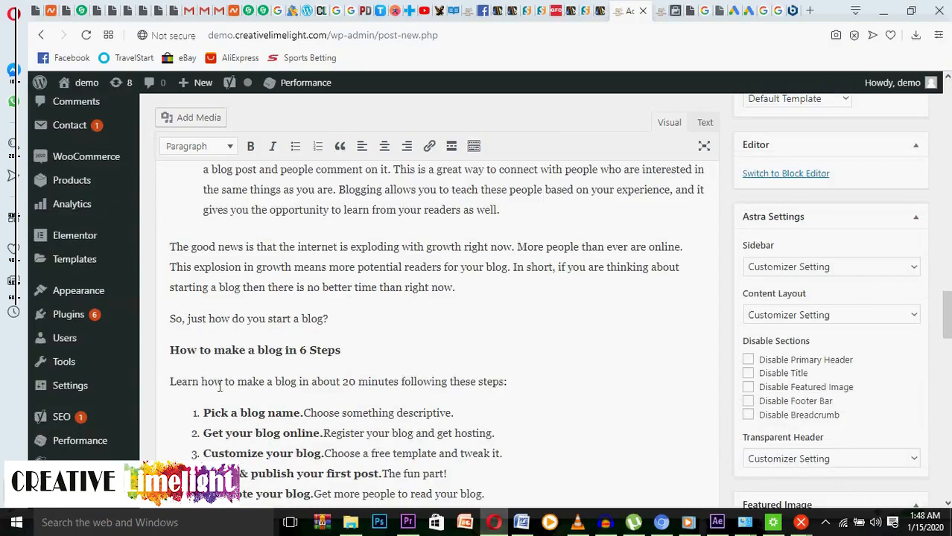
left_click(173, 356)
left_click_drag(347, 353, 162, 354)
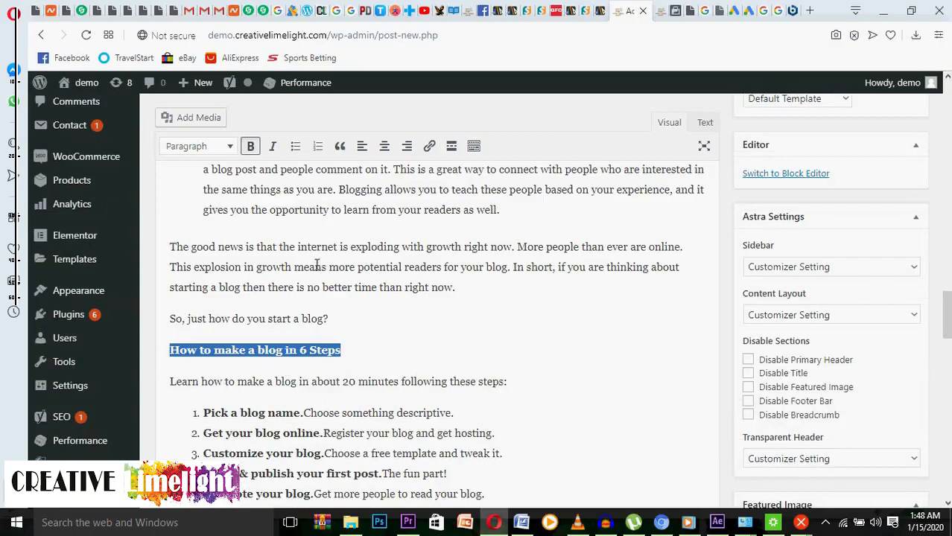
left_click(228, 150)
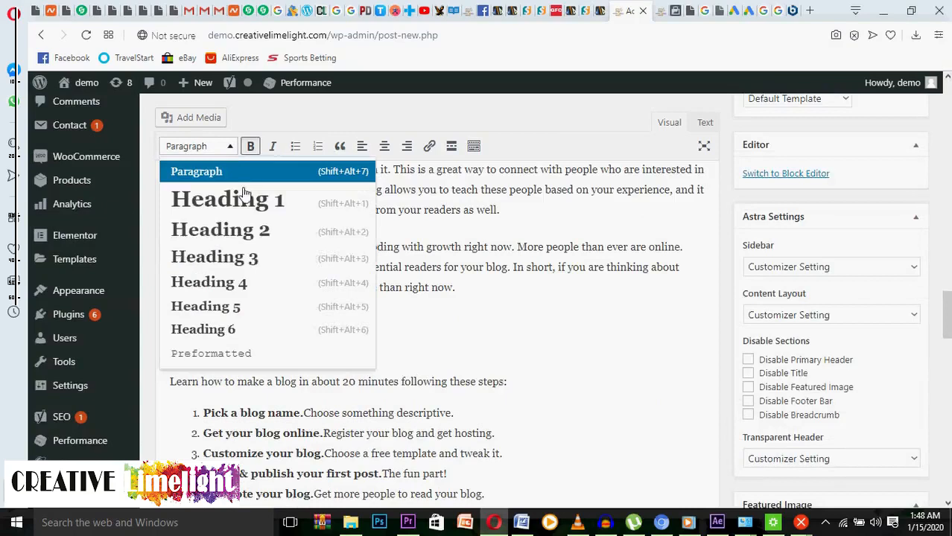
left_click(264, 233)
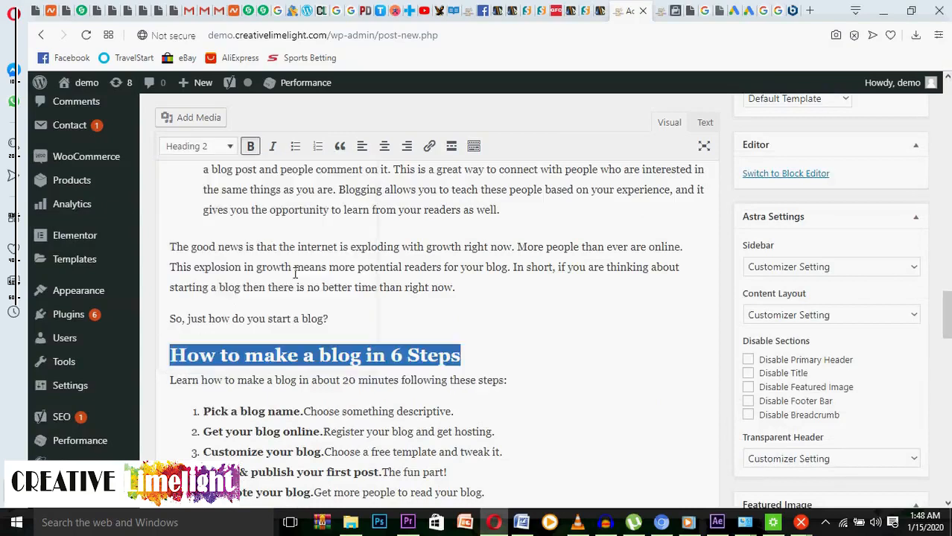
Step: Format the line "Step 1: Pick a blog name" as Heading 3
scroll(385, 321, "up", 2)
scroll(380, 323, "down", 5)
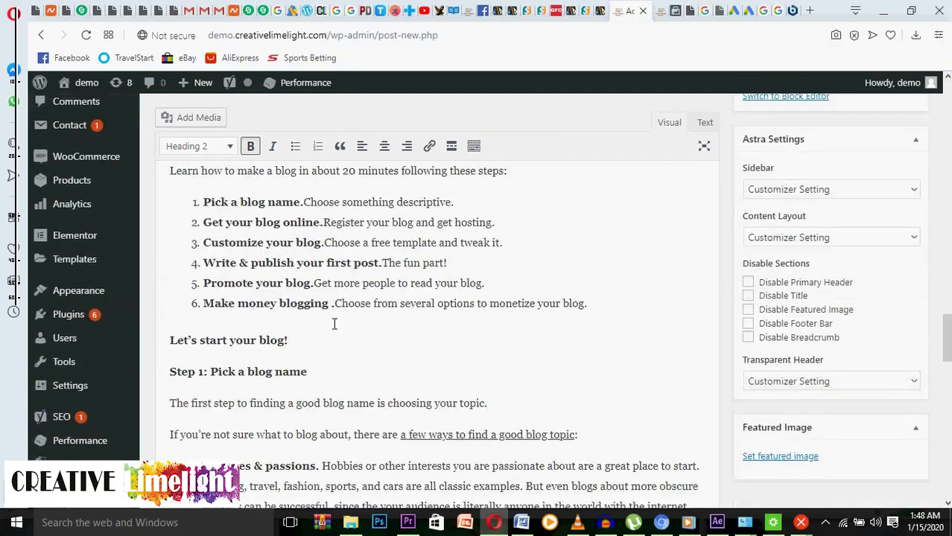
scroll(334, 324, "down", 1)
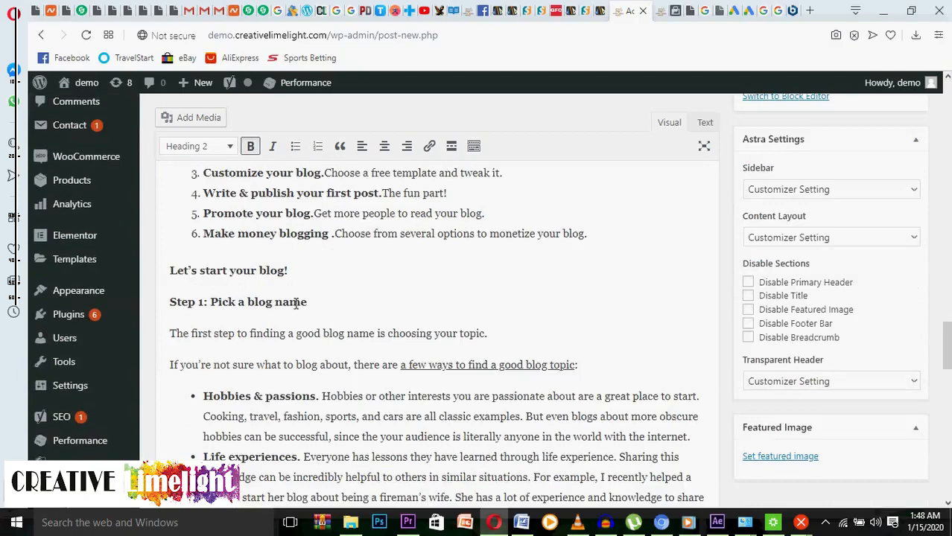
left_click_drag(311, 307, 163, 305)
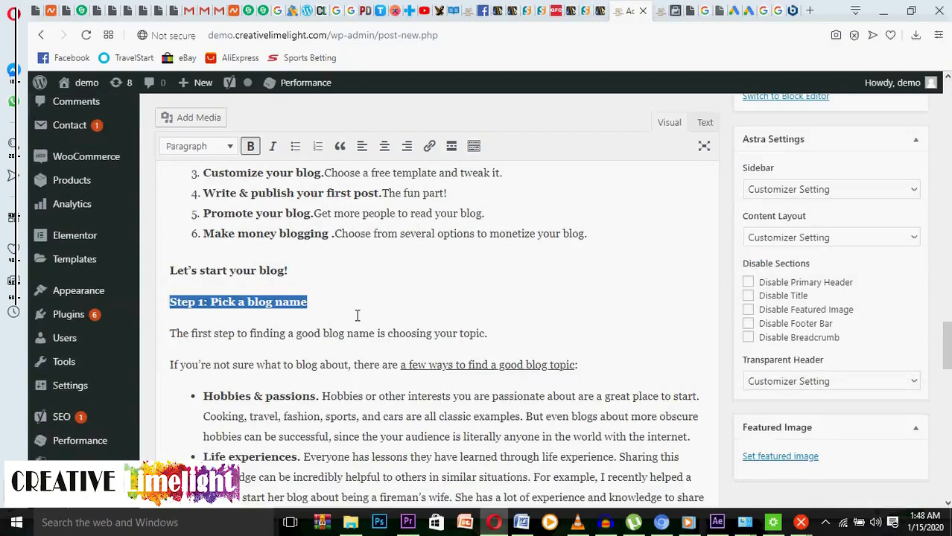
scroll(354, 314, "up", 2)
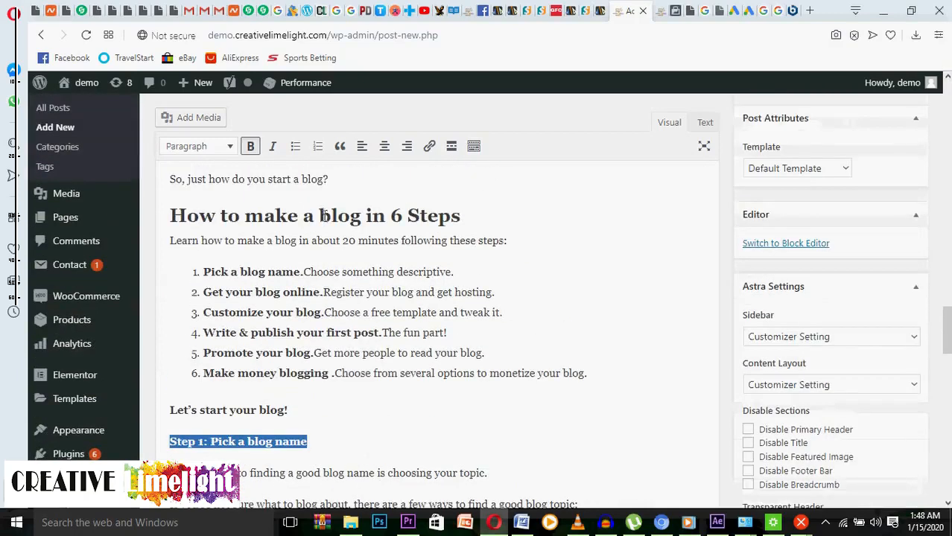
left_click(232, 148)
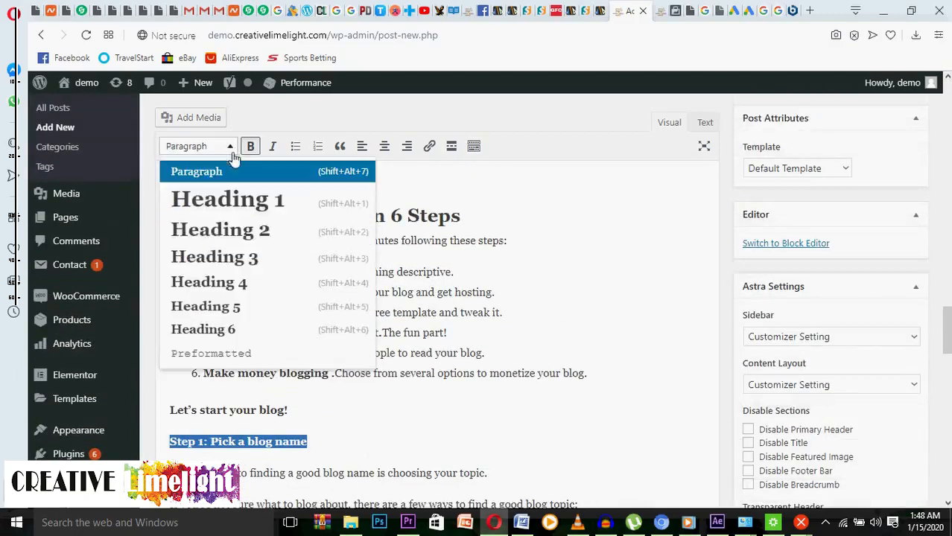
left_click(286, 262)
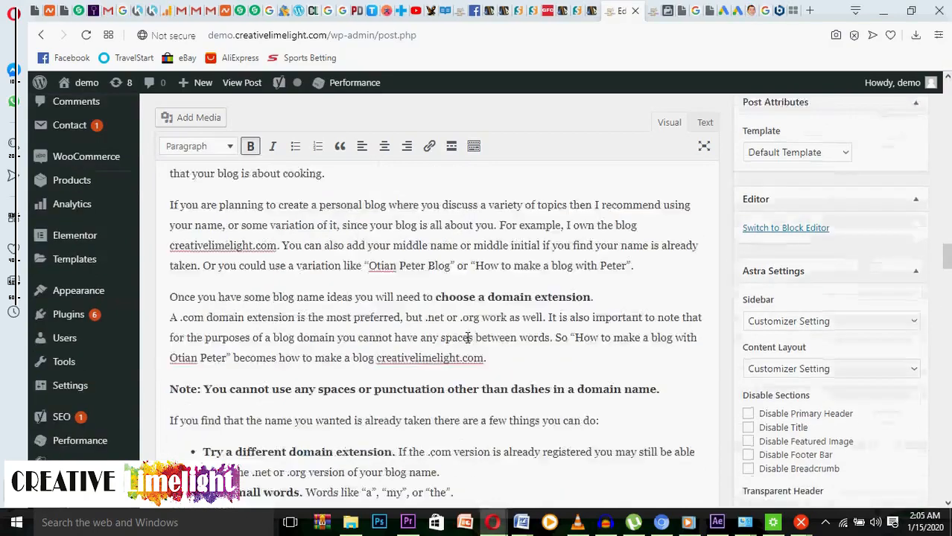
Step: Format the line "Step 2: Get your blog online" as Heading 3
scroll(465, 283, "down", 3)
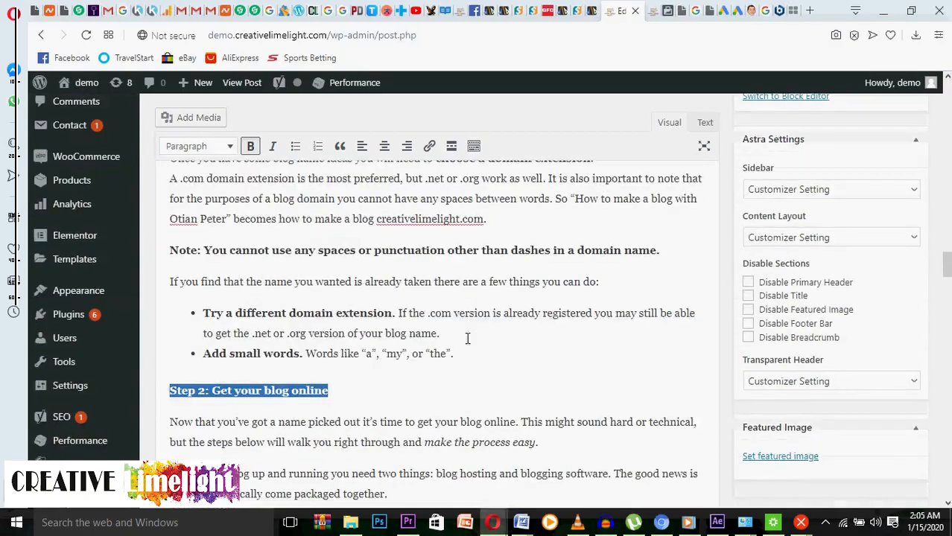
left_click(231, 149)
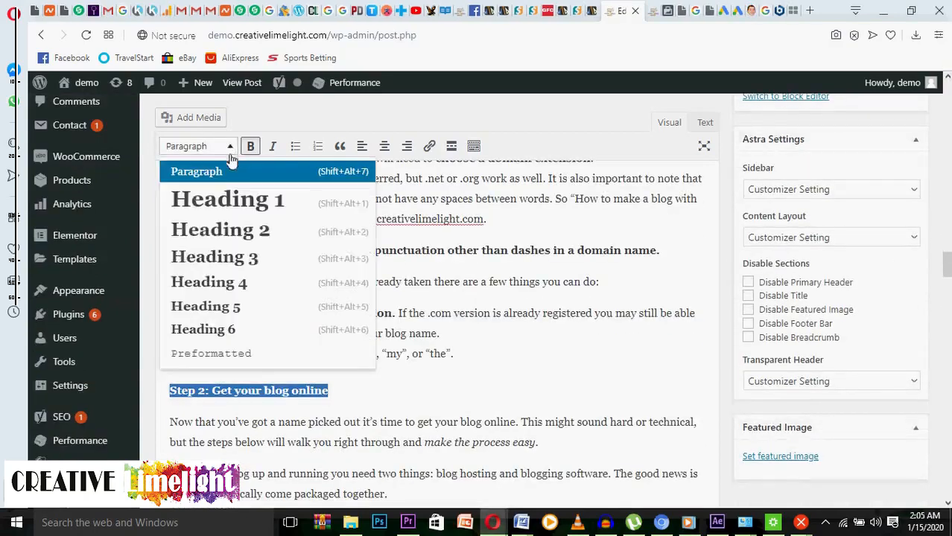
left_click(231, 262)
Step: Format the line "Step 3: Customize your blog" as Heading 3
scroll(407, 351, "down", 1)
scroll(407, 351, "down", 2)
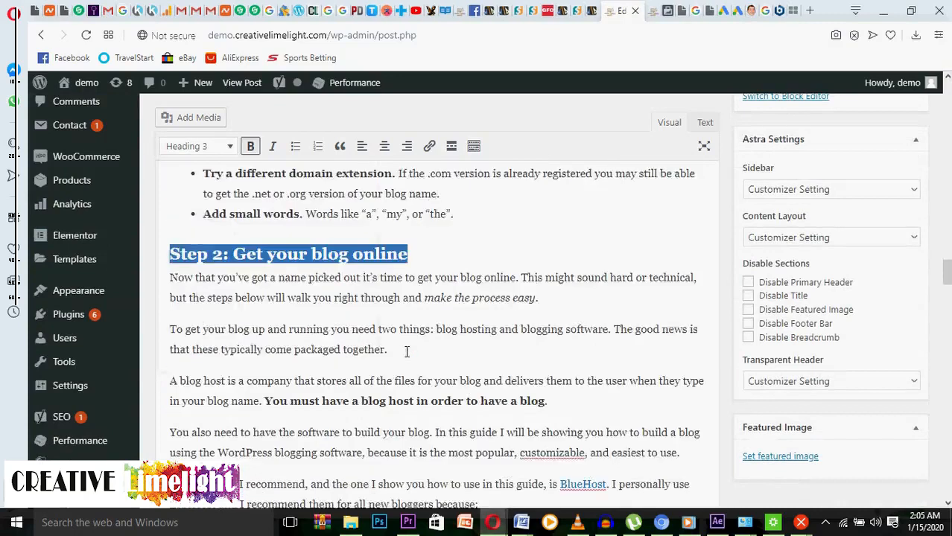
scroll(407, 353, "down", 2)
scroll(407, 353, "down", 3)
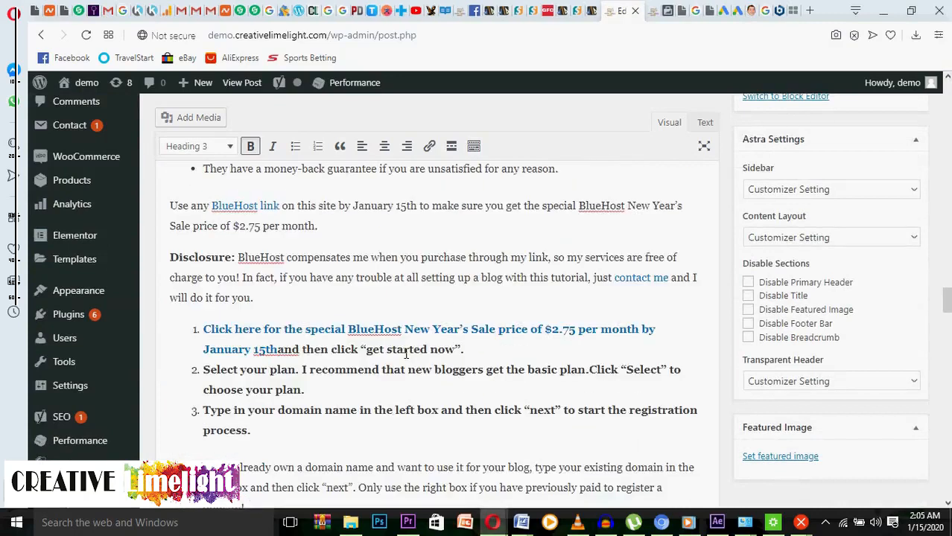
scroll(407, 353, "down", 3)
scroll(407, 353, "down", 1)
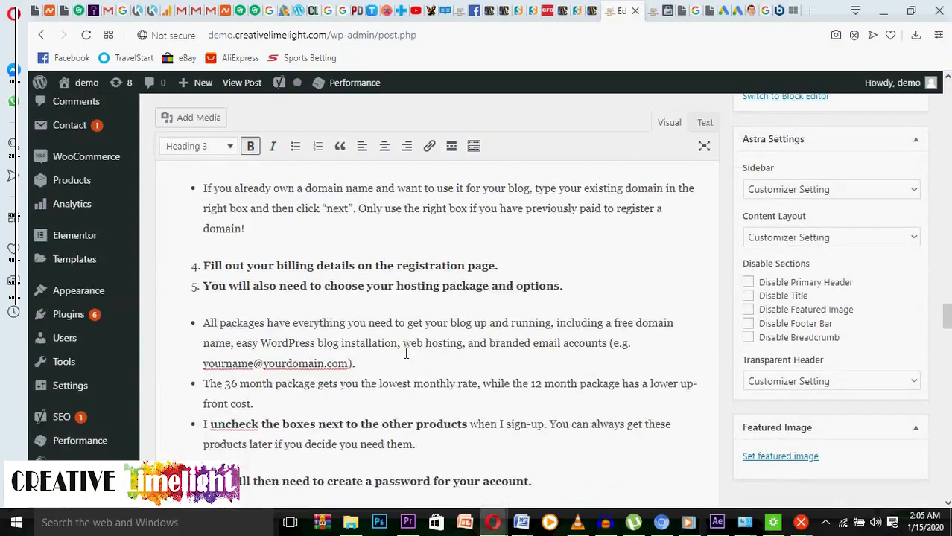
scroll(407, 353, "down", 2)
scroll(406, 353, "up", 10)
scroll(407, 353, "down", 13)
left_click_drag(342, 363, 162, 355)
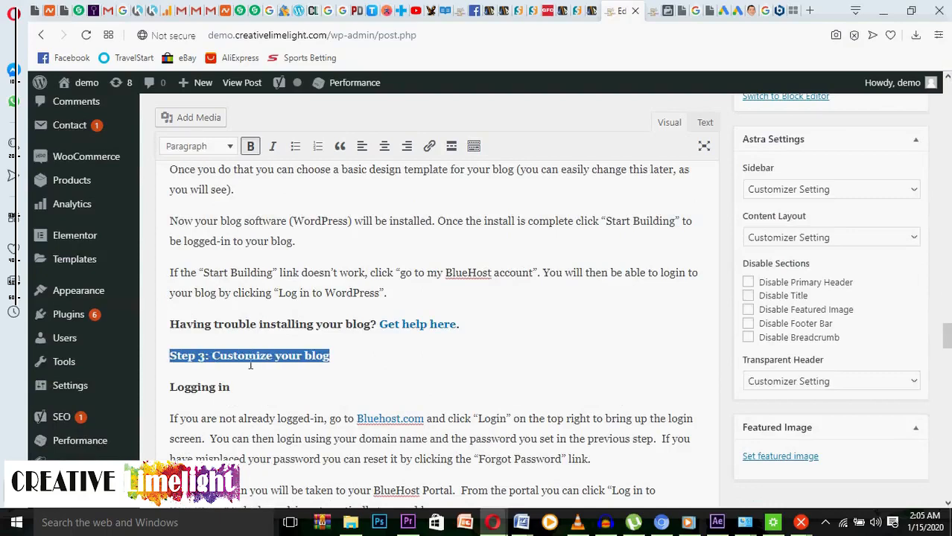
left_click(228, 147)
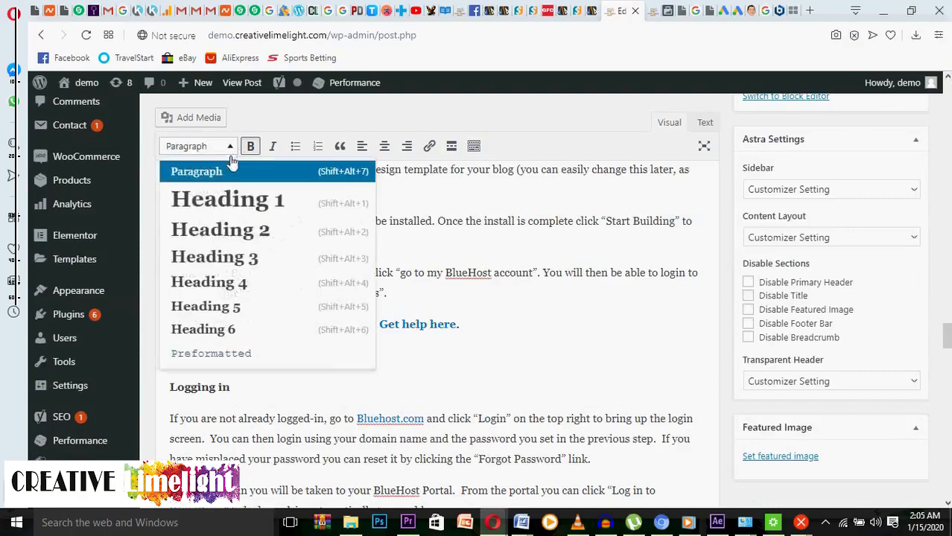
left_click(240, 257)
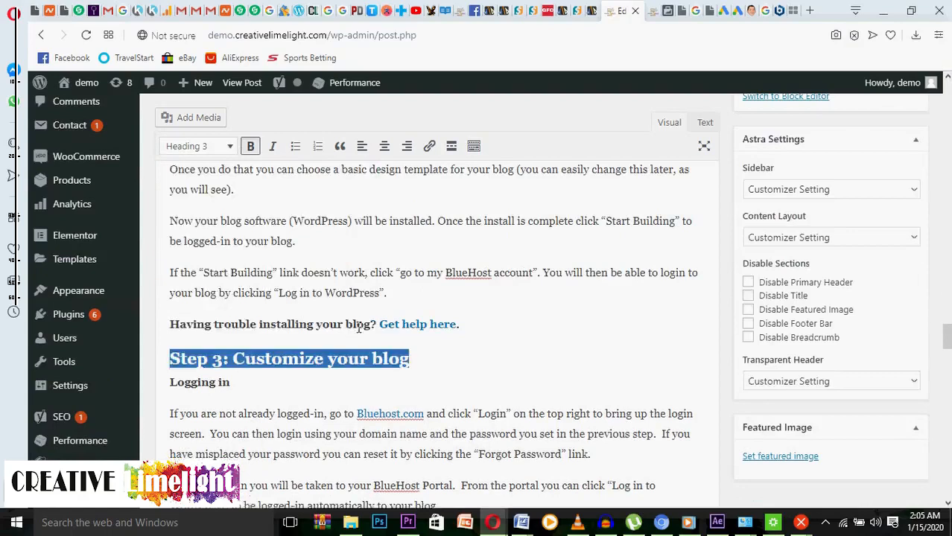
Step: Format the line "Step 4: How to write a blog post & publish it" as Heading 3
scroll(358, 328, "down", 3)
scroll(358, 327, "down", 10)
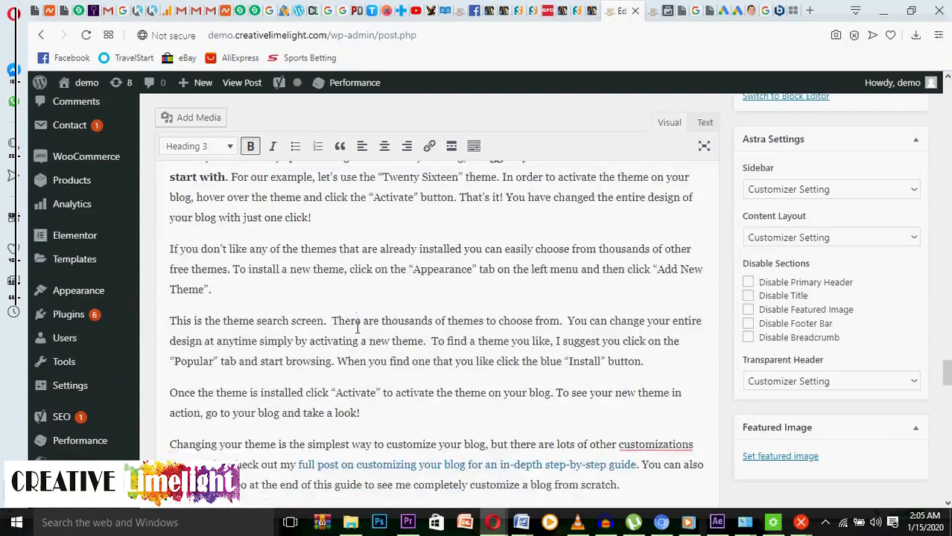
scroll(358, 328, "down", 2)
scroll(357, 328, "up", 2)
left_click(422, 249)
left_click_drag(421, 249, 152, 252)
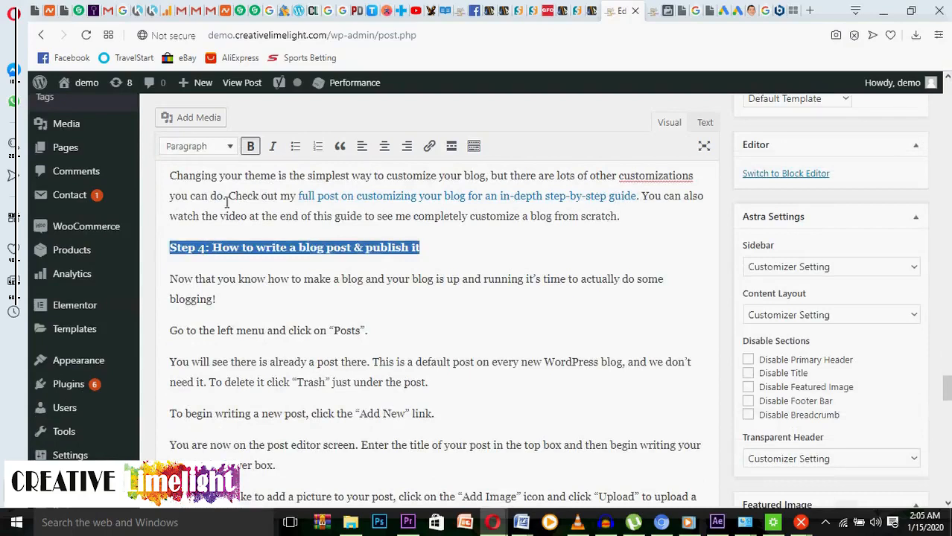
left_click(232, 147)
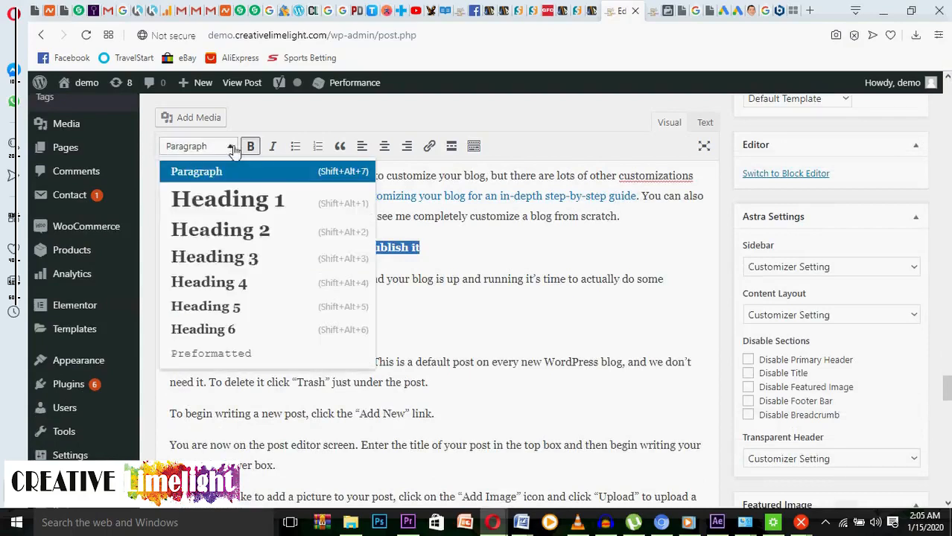
left_click(238, 258)
Step: Format the line "Step 6: Make money blogging" as Heading 3
scroll(289, 309, "down", 1)
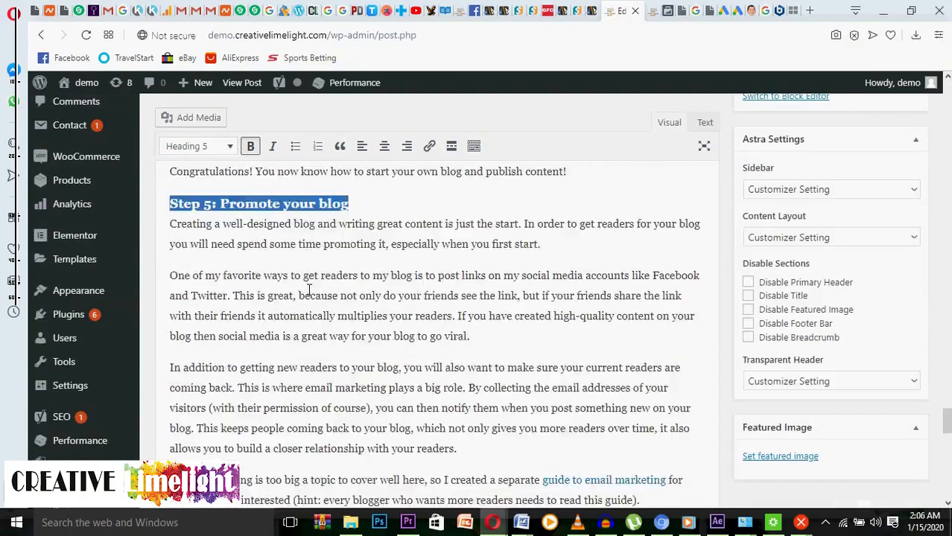
scroll(308, 291, "down", 5)
left_click(345, 215)
left_click_drag(345, 215, 161, 215)
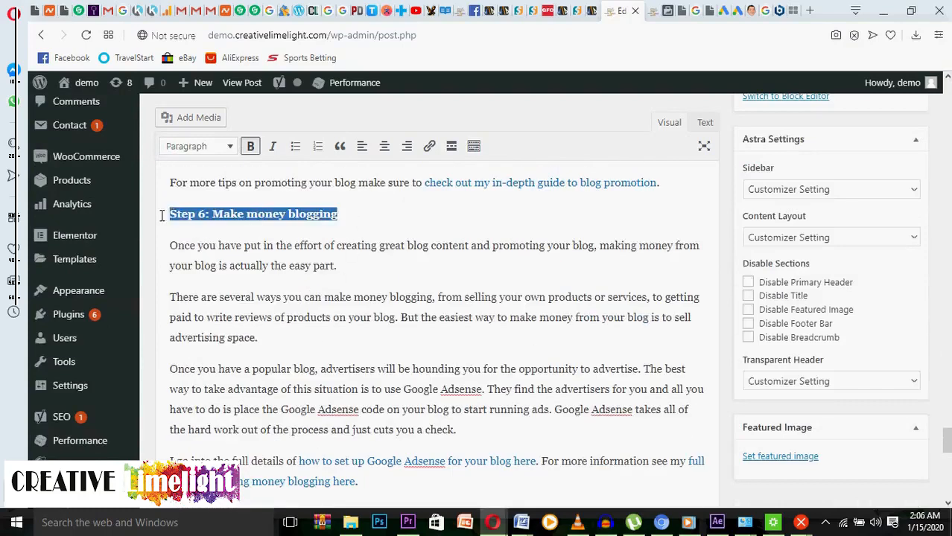
left_click(230, 147)
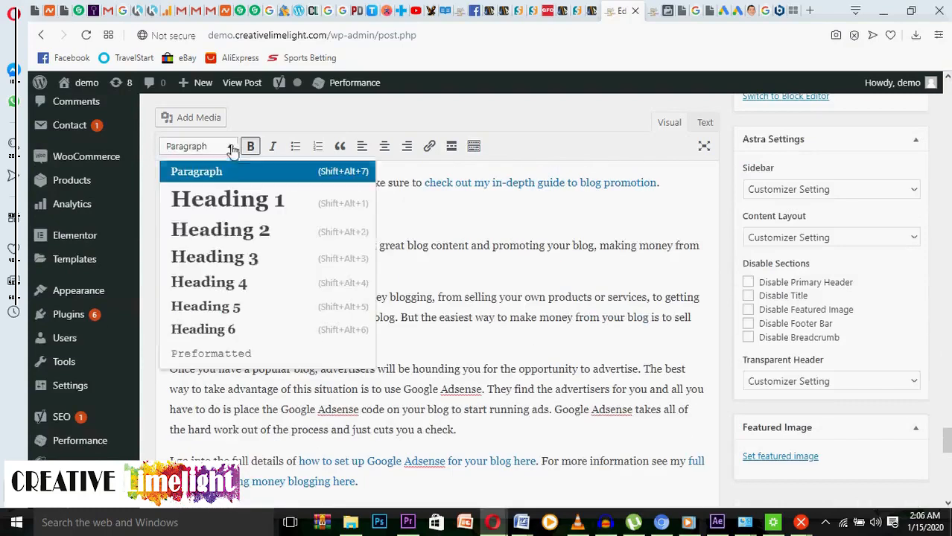
left_click(243, 266)
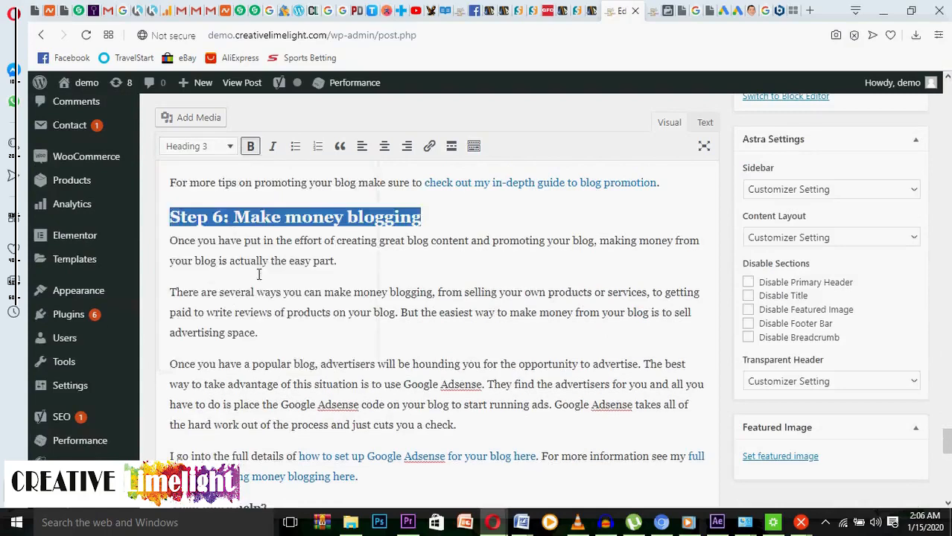
Step: Change the heading level of the line "Step 5: Promote your blog" to Heading 3
scroll(261, 273, "up", 10)
scroll(257, 253, "down", 2)
left_click_drag(349, 345, 171, 343)
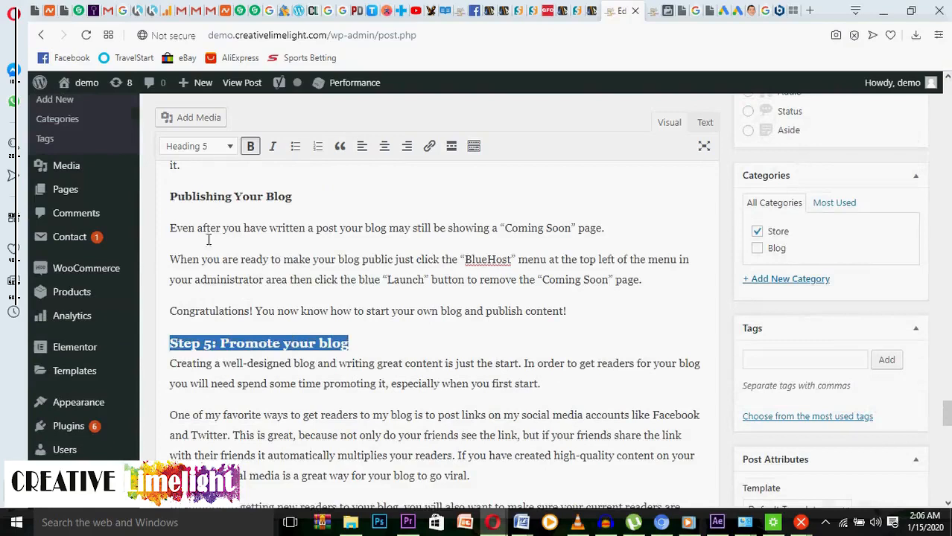
left_click(233, 147)
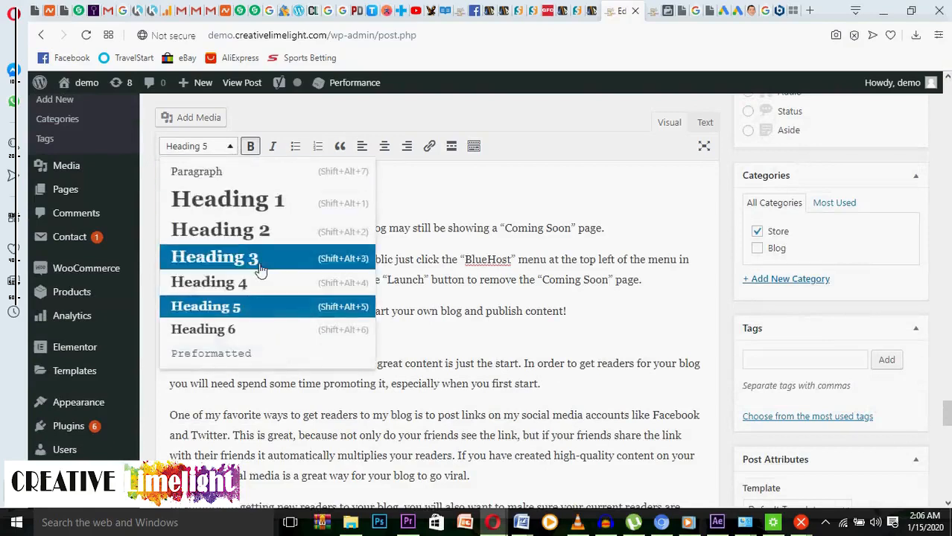
left_click(223, 257)
Step: Format the line "Need more help?" near the end of the post as Heading 2
scroll(304, 302, "down", 1)
scroll(304, 305, "down", 9)
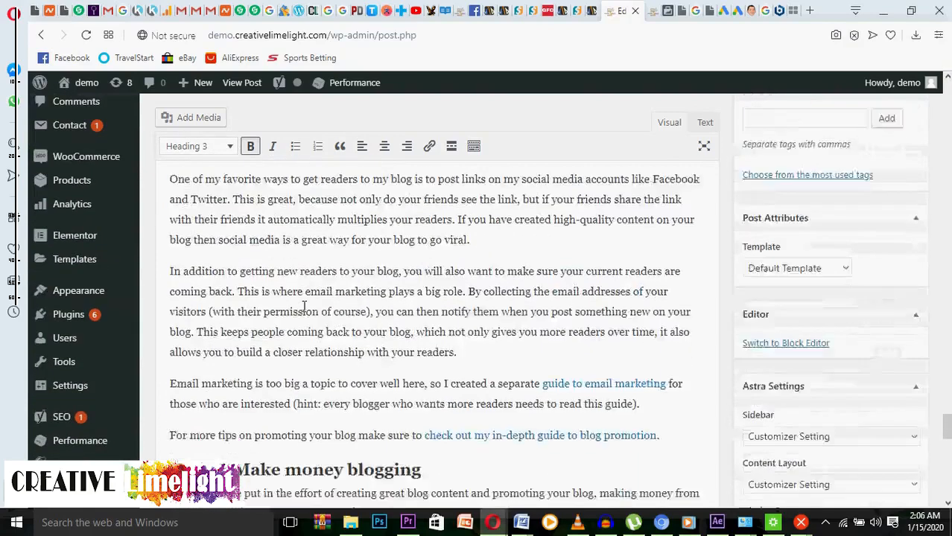
scroll(304, 307, "down", 1)
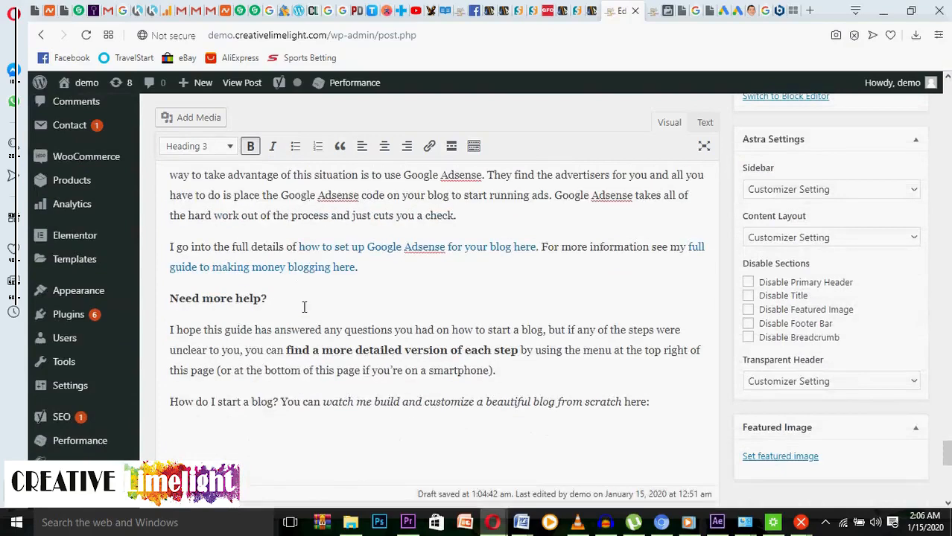
scroll(304, 307, "down", 2)
scroll(303, 308, "up", 4)
left_click_drag(278, 297, 152, 306)
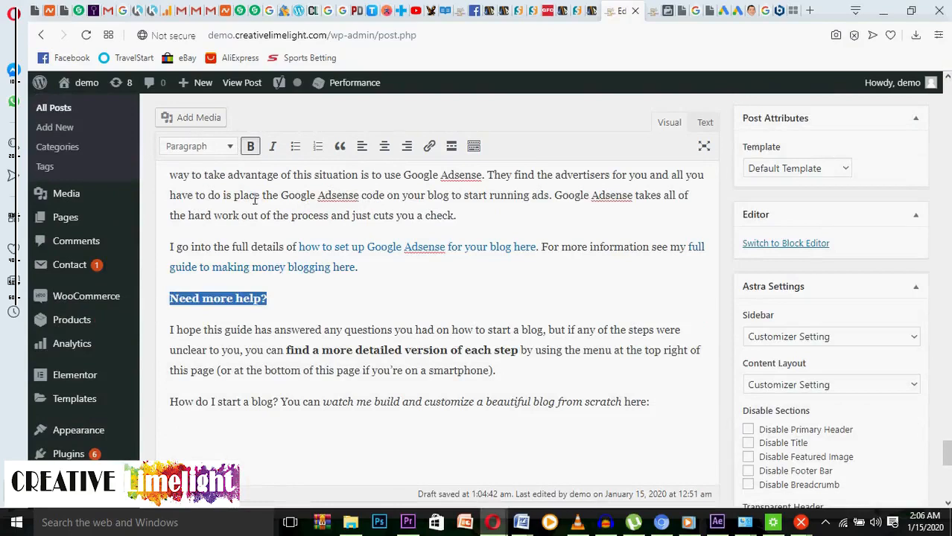
left_click(228, 148)
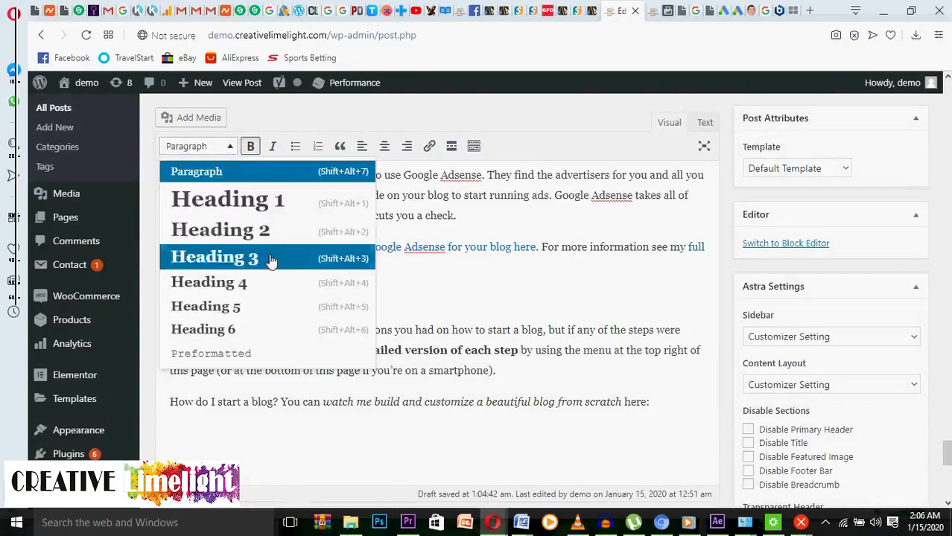
left_click(266, 237)
Step: Review the formatted headings from the end of the post back up to the Step 2 section
scroll(376, 304, "up", 6)
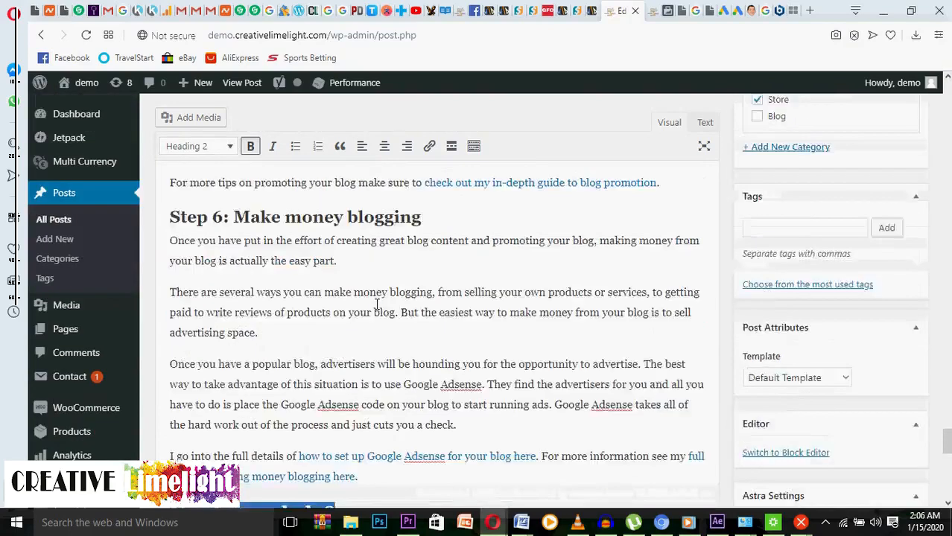
scroll(376, 304, "up", 15)
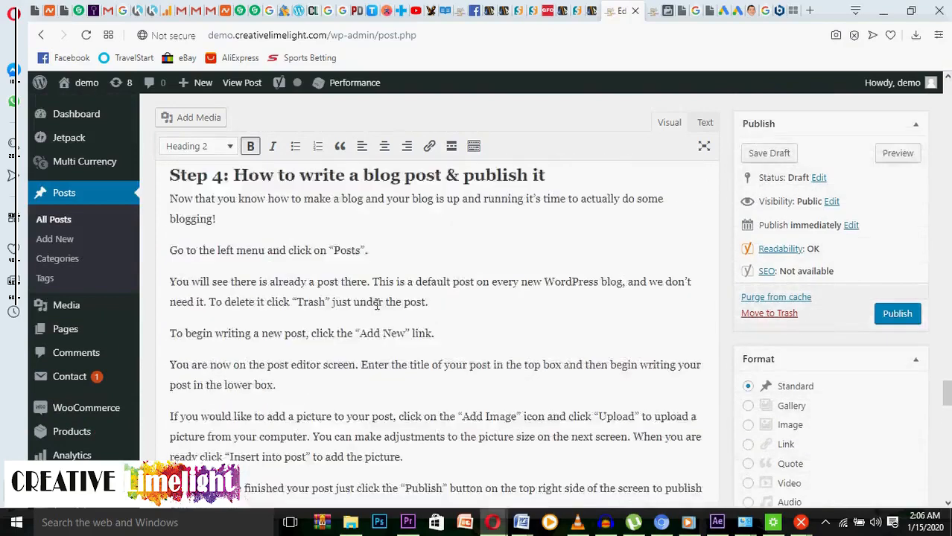
scroll(376, 304, "up", 12)
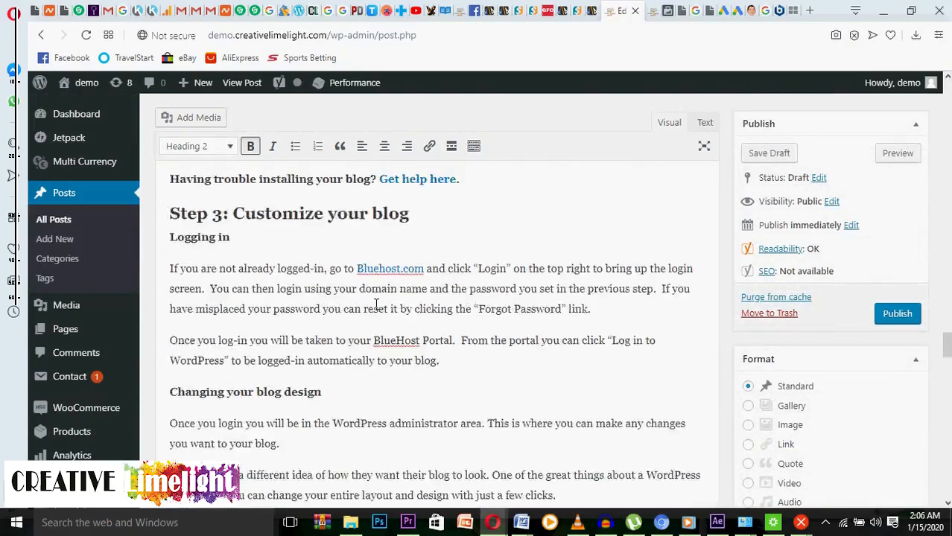
scroll(376, 304, "up", 10)
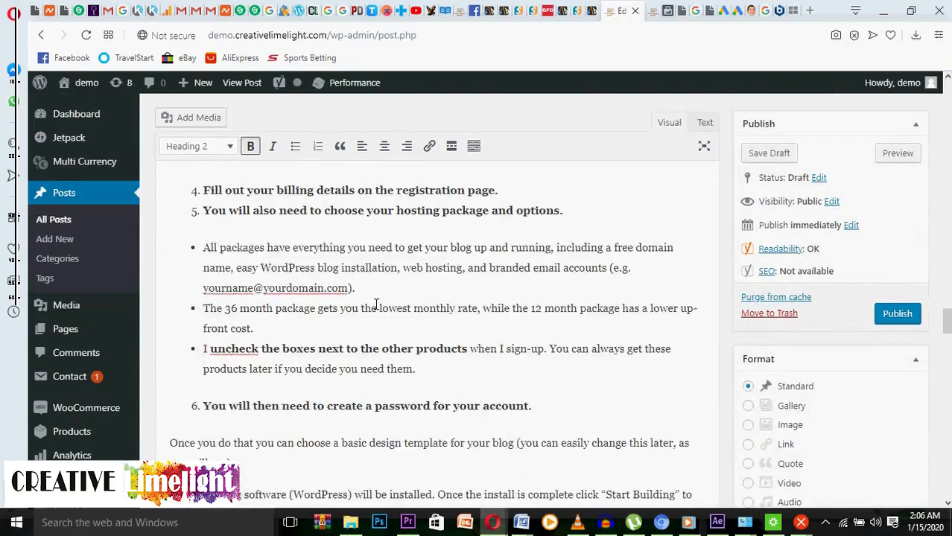
scroll(376, 304, "up", 10)
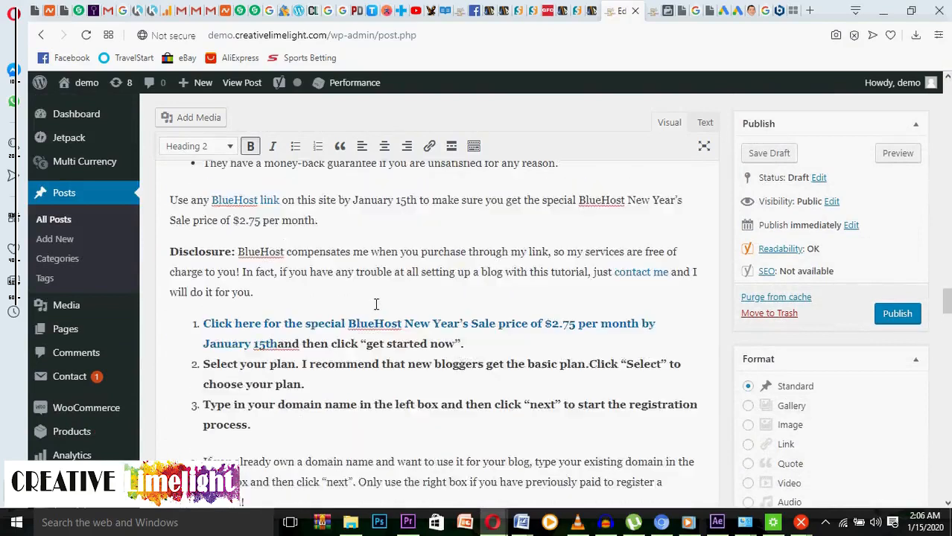
scroll(376, 304, "up", 10)
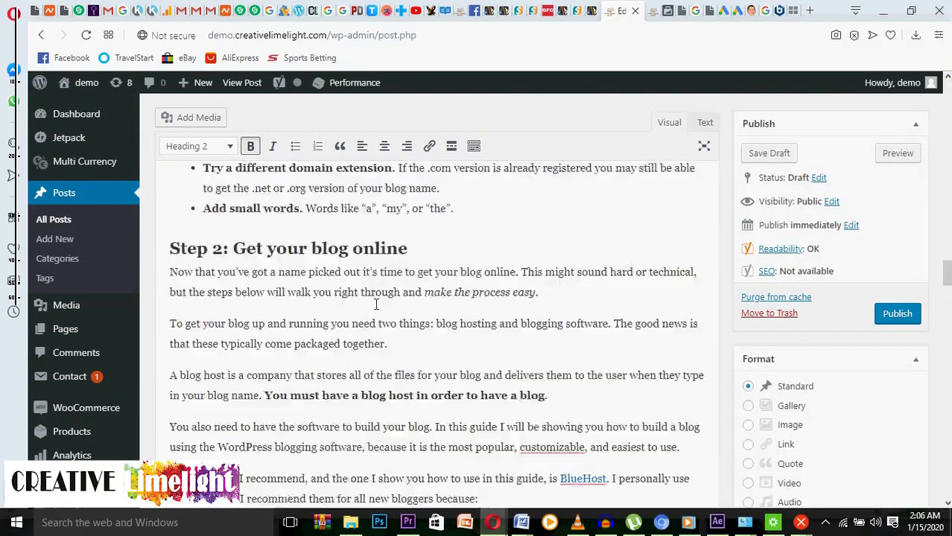
scroll(349, 323, "down", 2)
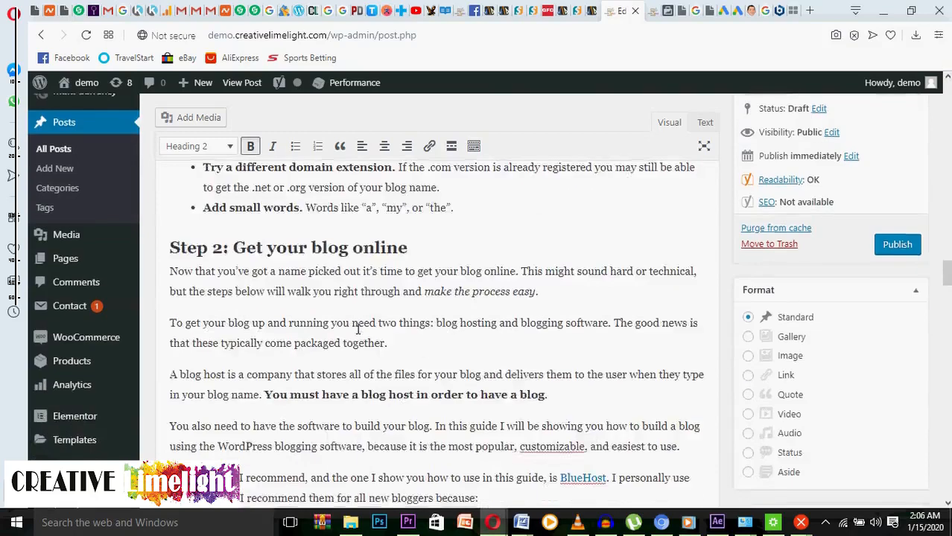
scroll(357, 332, "down", 3)
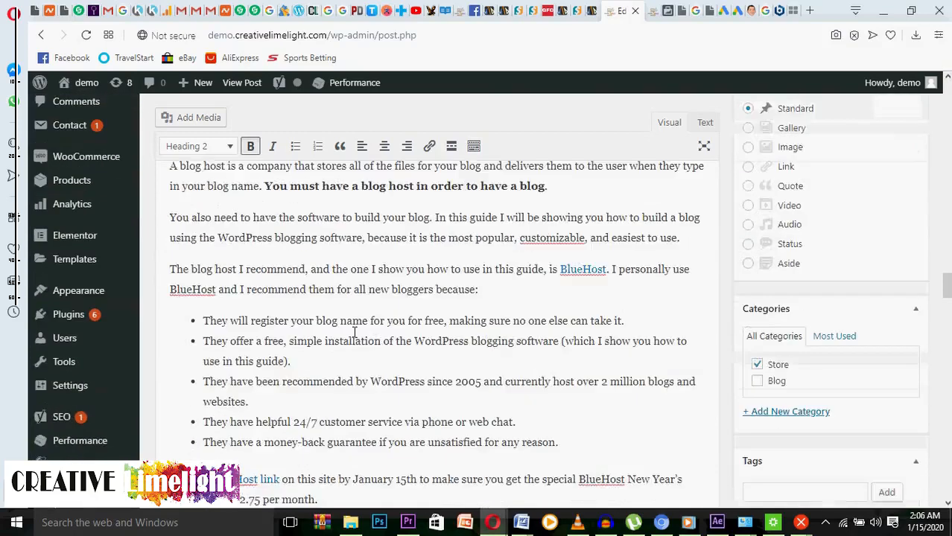
scroll(352, 337, "down", 3)
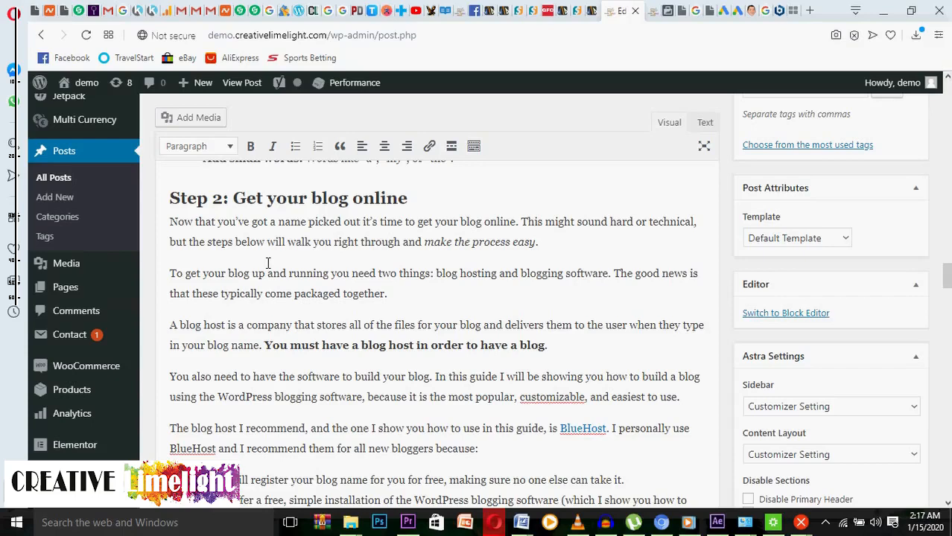
Step: Insert the image 1.jpg from the media library on a new line after the Step 2 paragraph ending "easiest to use."
left_click(686, 403)
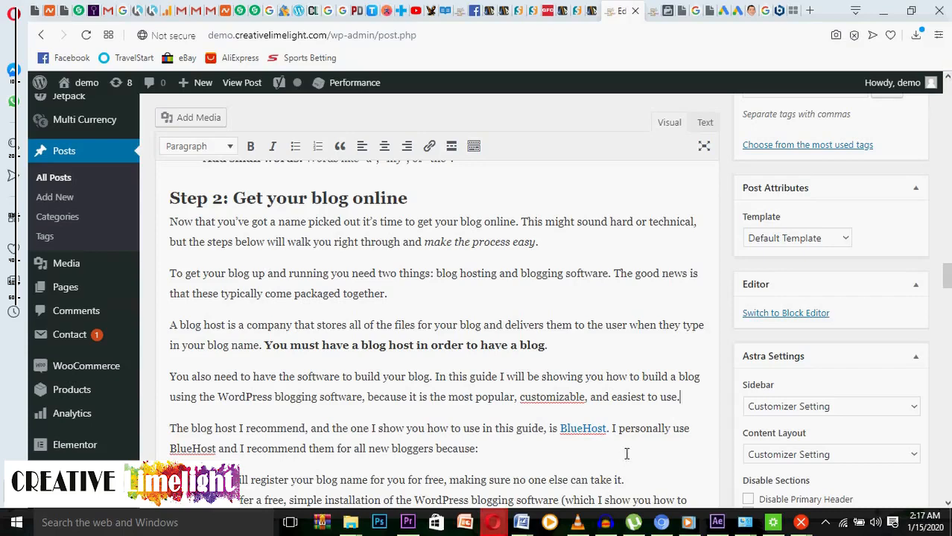
key("Return")
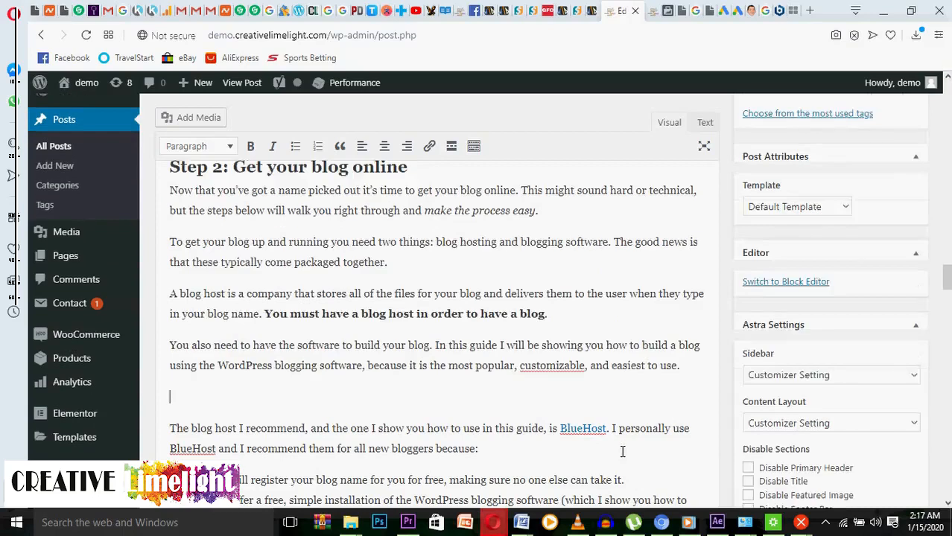
left_click(200, 121)
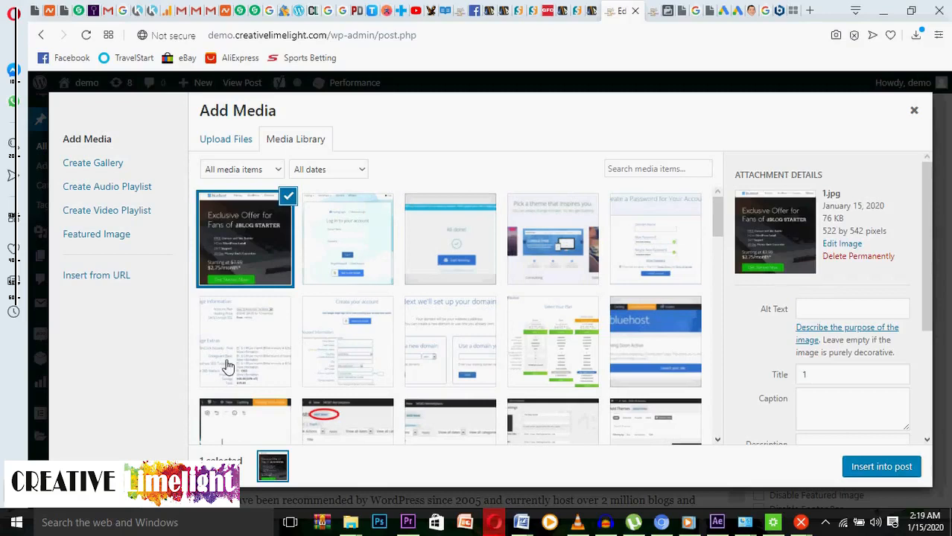
left_click(285, 201)
left_click(283, 202)
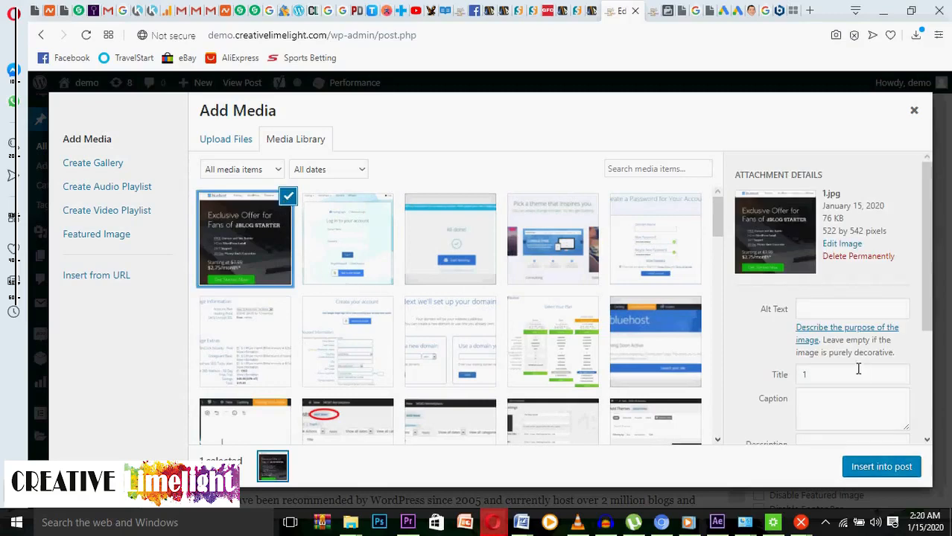
left_click(879, 468)
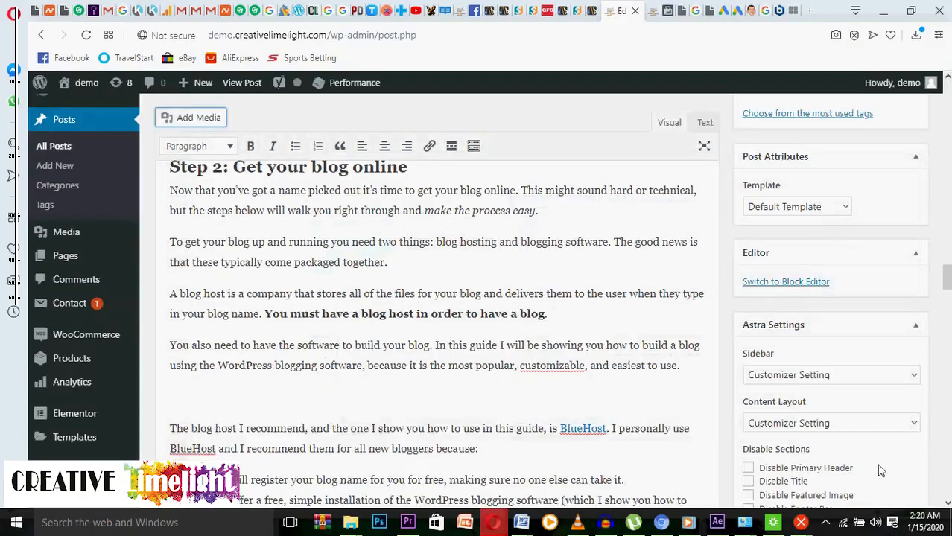
Step: Break the numbered list after the item ending "and then click "get started now"." with an empty paragraph
scroll(665, 440, "down", 2)
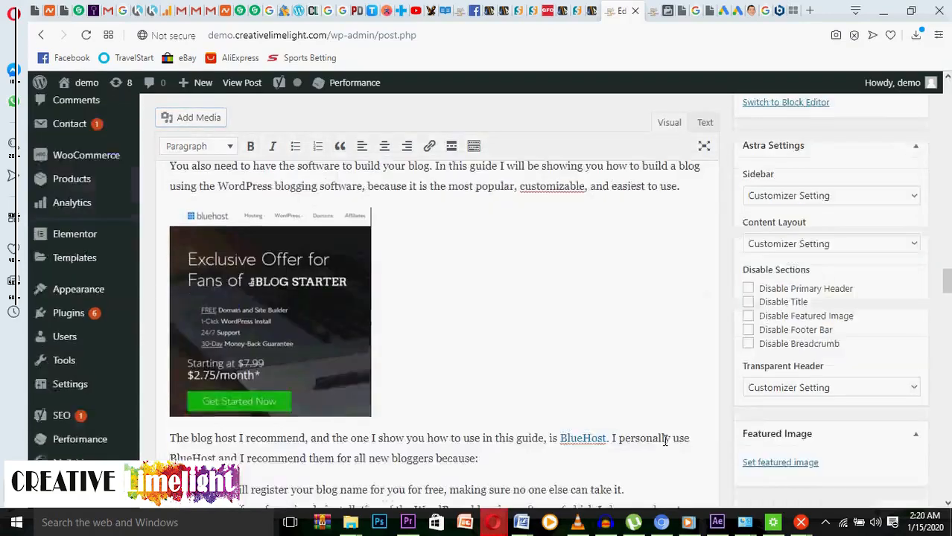
scroll(665, 440, "up", 1)
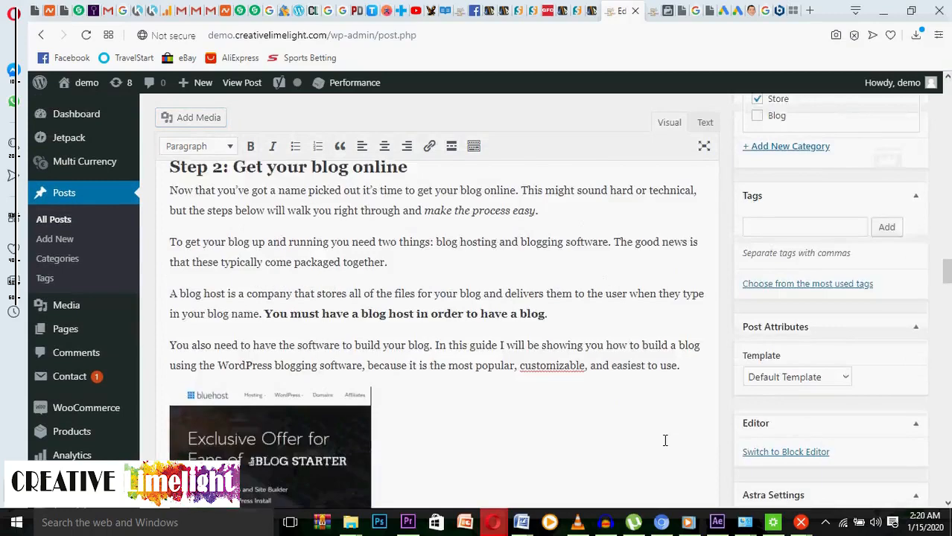
scroll(665, 440, "up", 1)
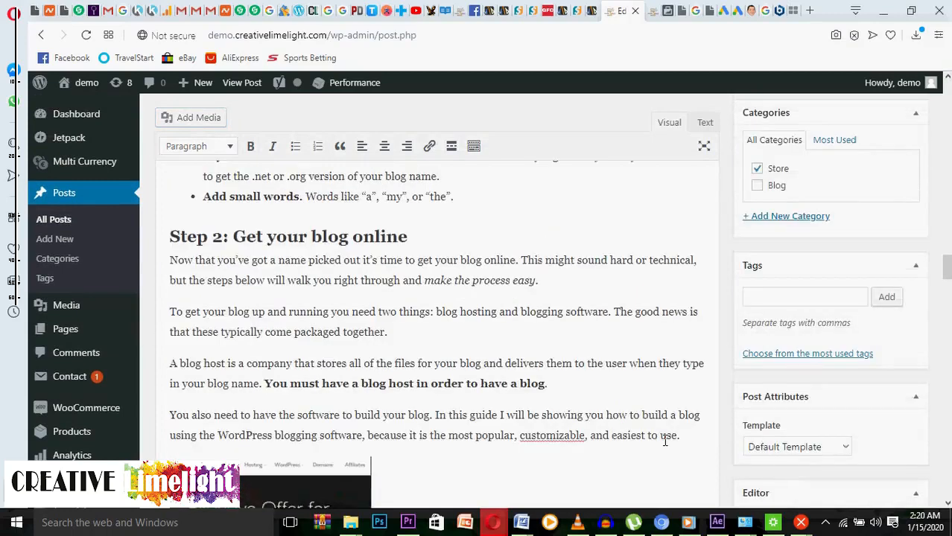
scroll(665, 440, "down", 5)
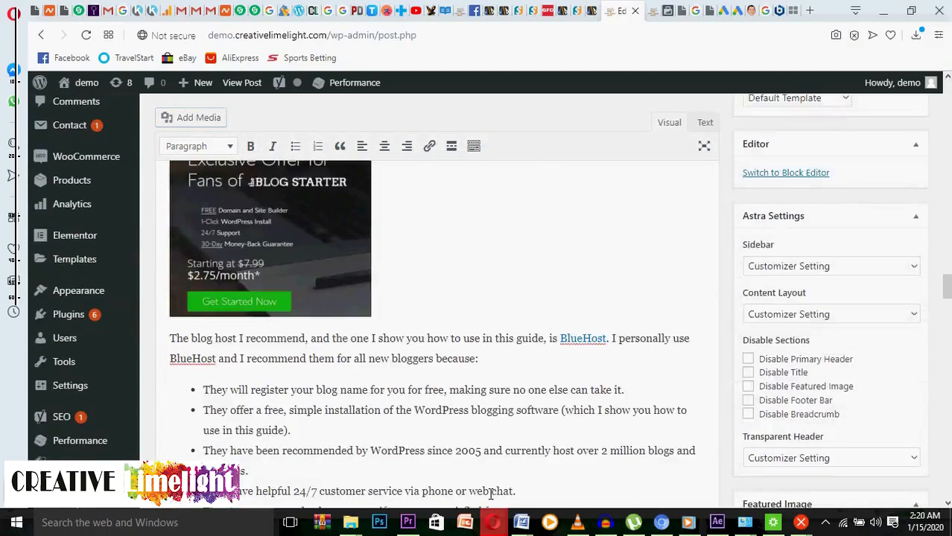
scroll(486, 454, "down", 3)
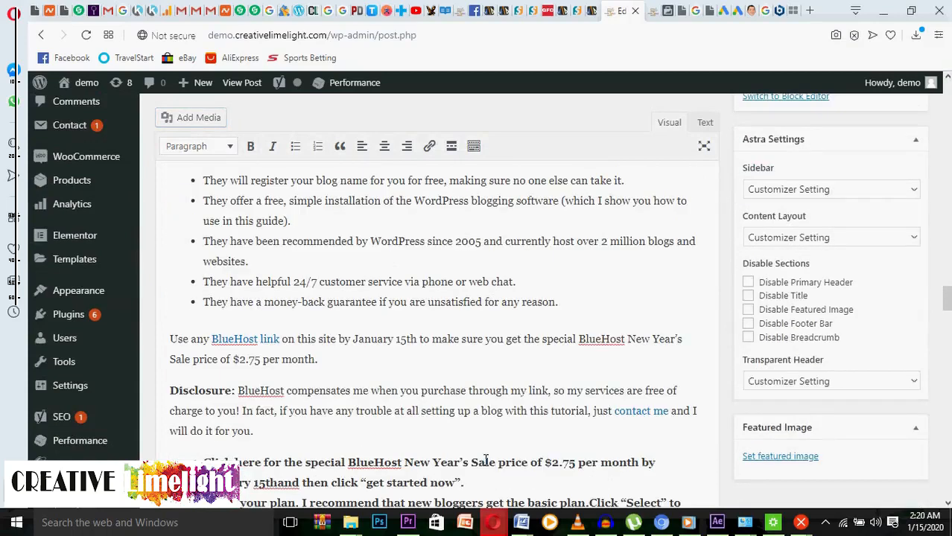
scroll(486, 459, "down", 1)
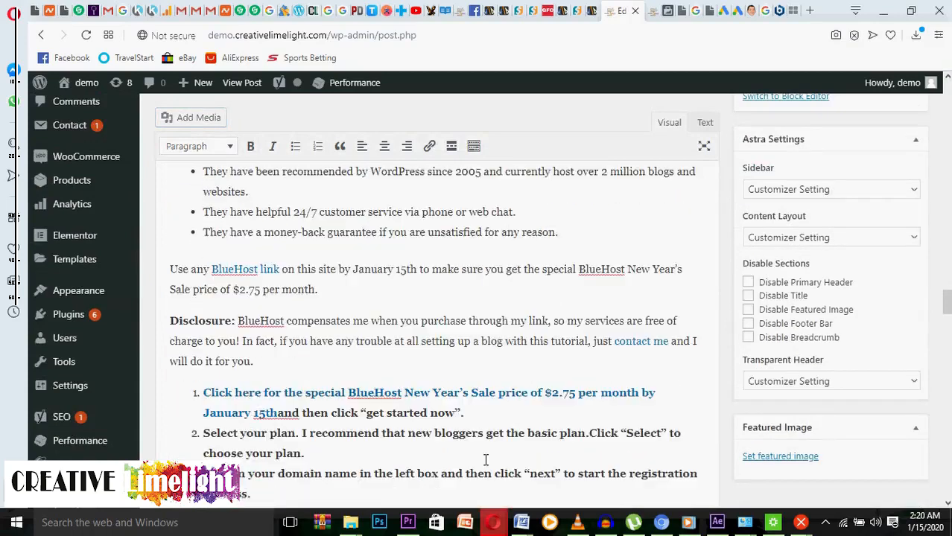
scroll(486, 460, "down", 1)
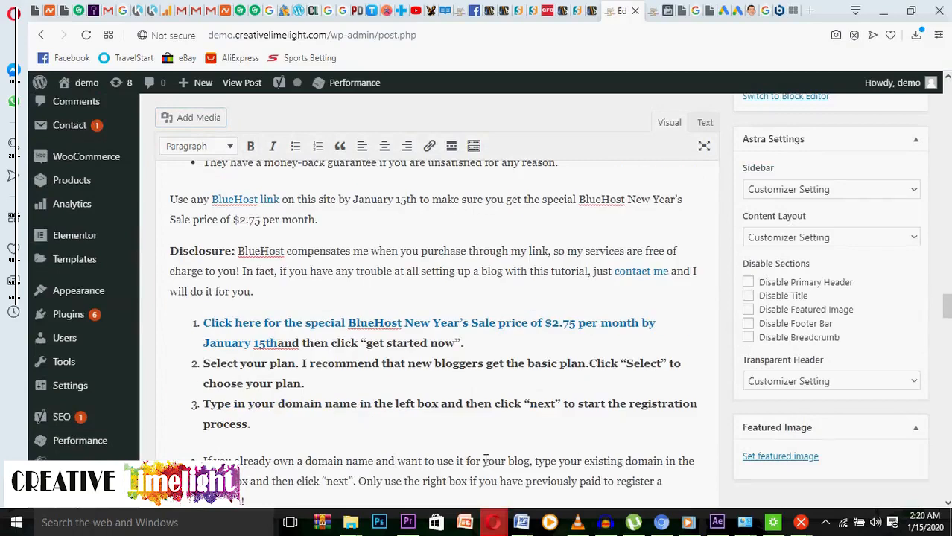
left_click(471, 345)
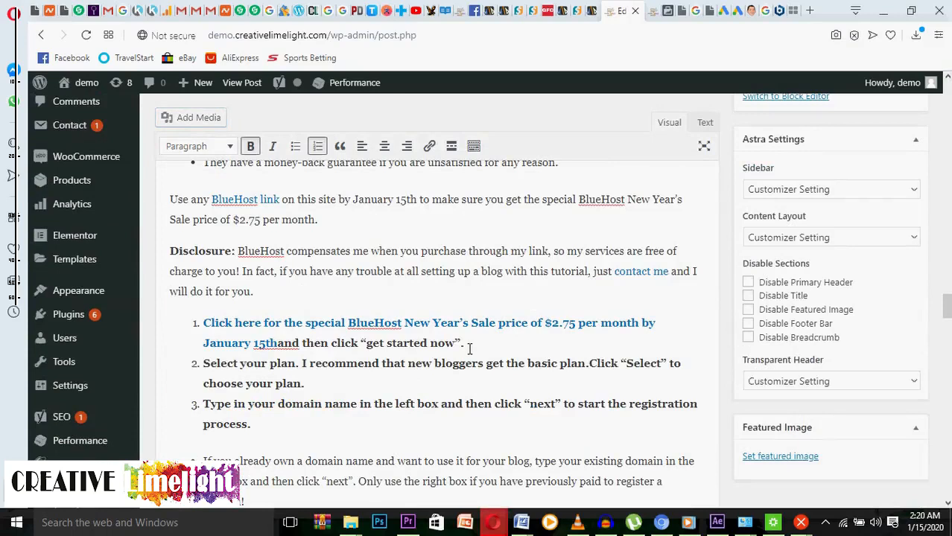
key("Return")
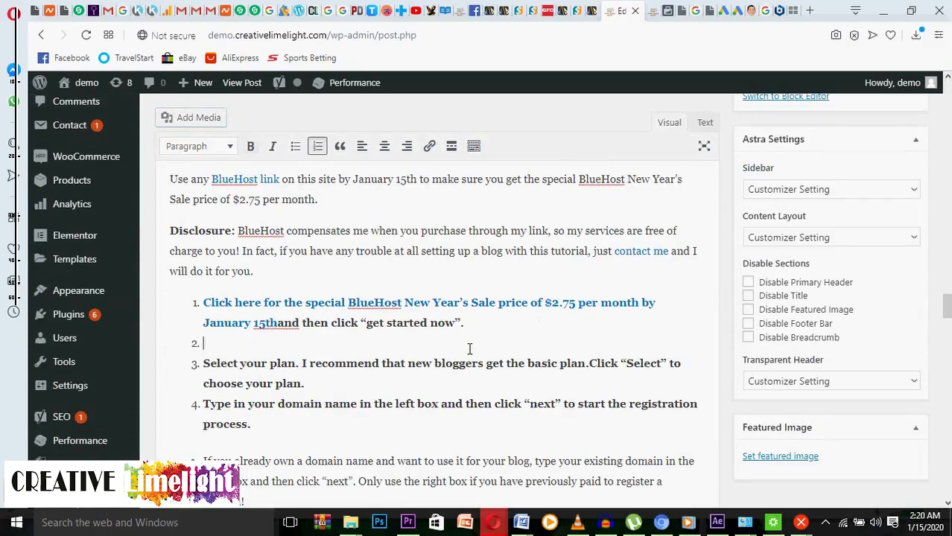
key("BackSpace")
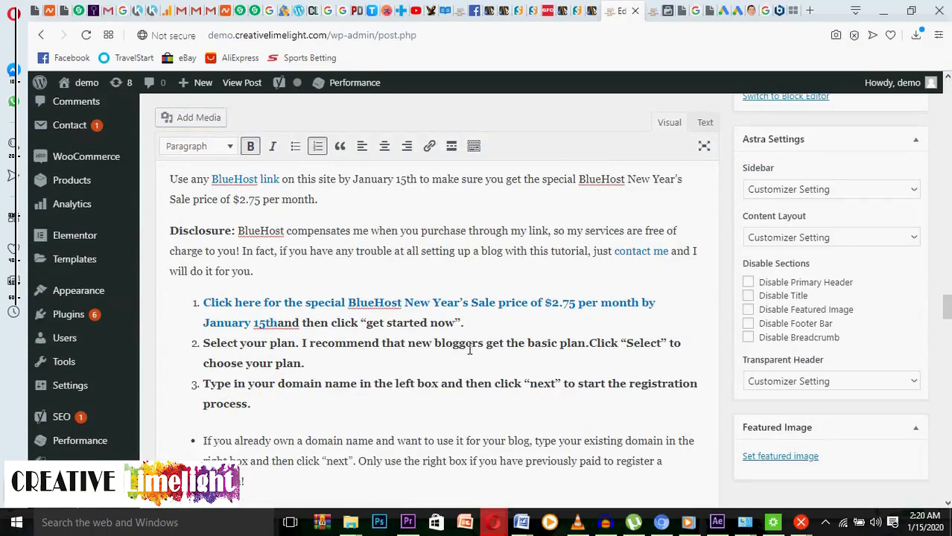
key("Return")
key("Return")
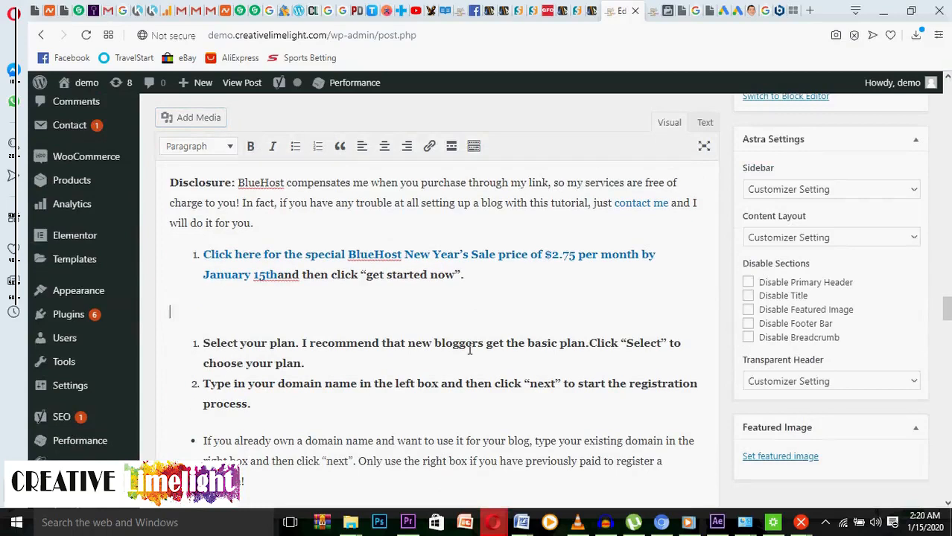
Step: Insert the image 1.jpg from the media library into the empty paragraph below the "get started now" item
left_click(206, 121)
left_click(263, 243)
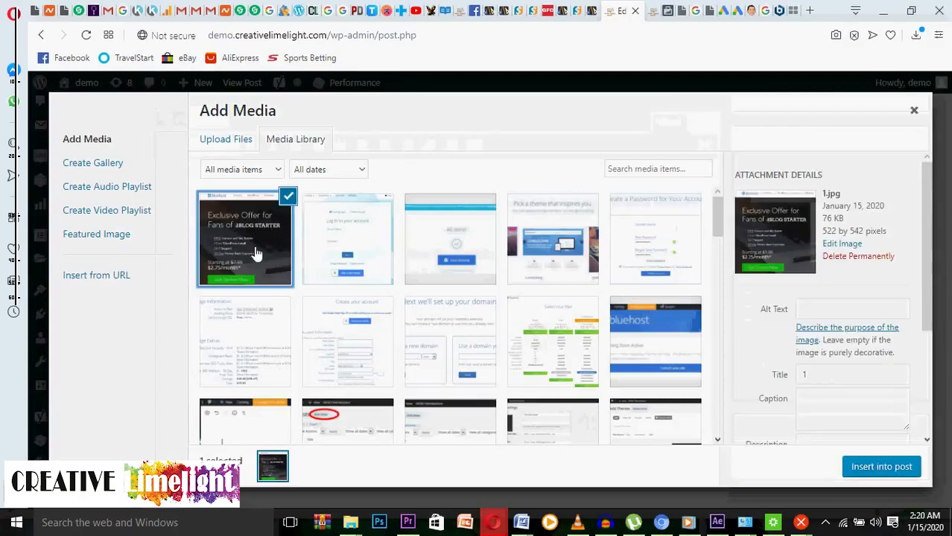
left_click(879, 470)
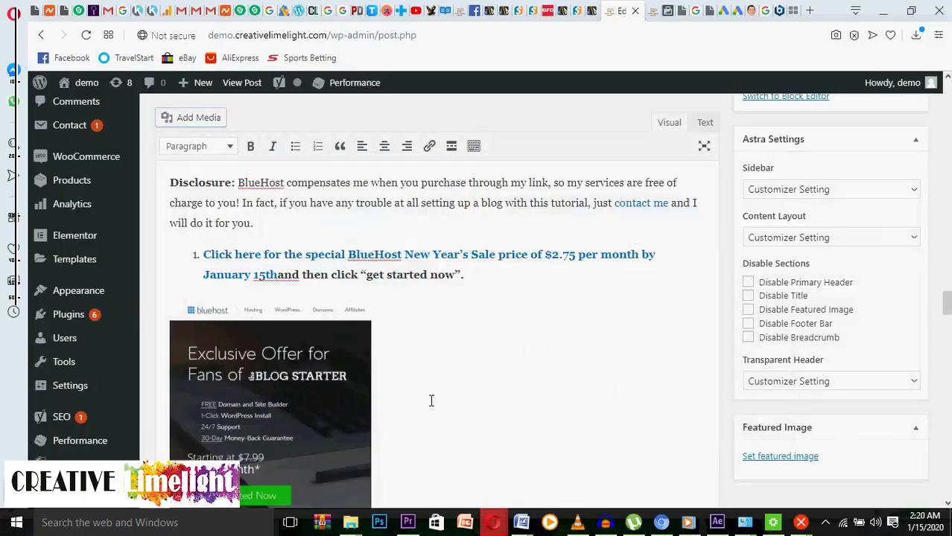
Step: Open the image details of the image below the "get started now" item, ready to edit its alternative text
scroll(430, 399, "down", 1)
left_click(341, 370)
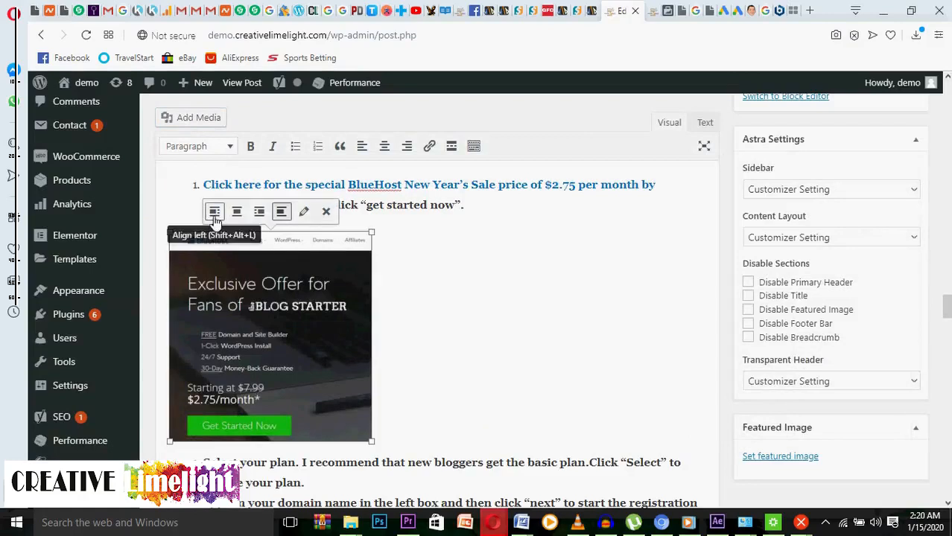
left_click(304, 214)
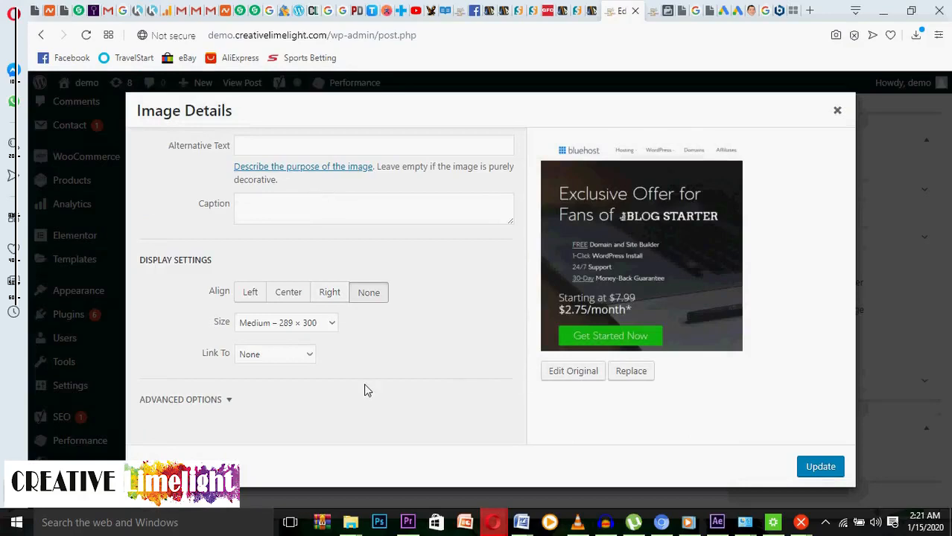
left_click(410, 144)
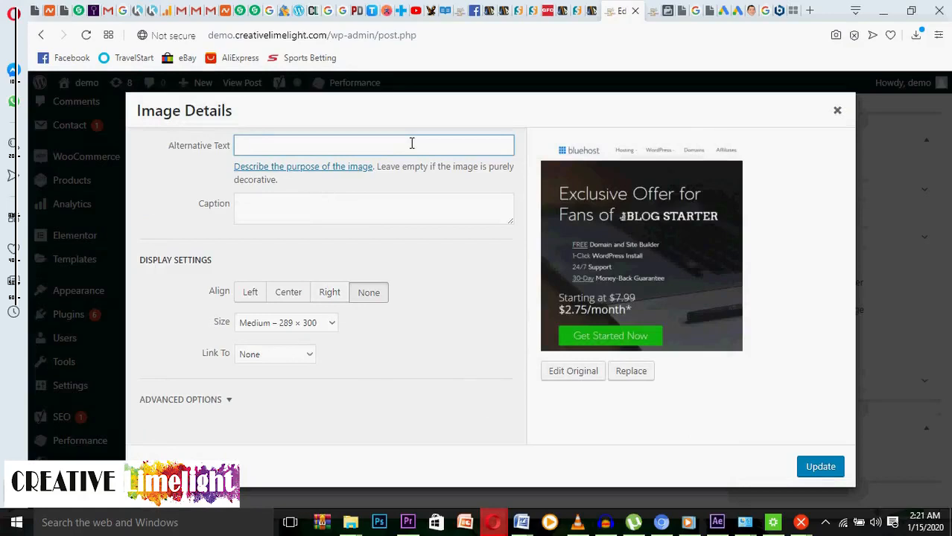
type("step4")
key("BackSpace")
key("BackSpace")
key("BackSpace")
key("BackSpace")
type("how to maKE")
key("BackSpace")
key("BackSpace")
key("BackSpace")
key("ctrl+a")
key("BackSpace")
type("HOW TO MAKE A B")
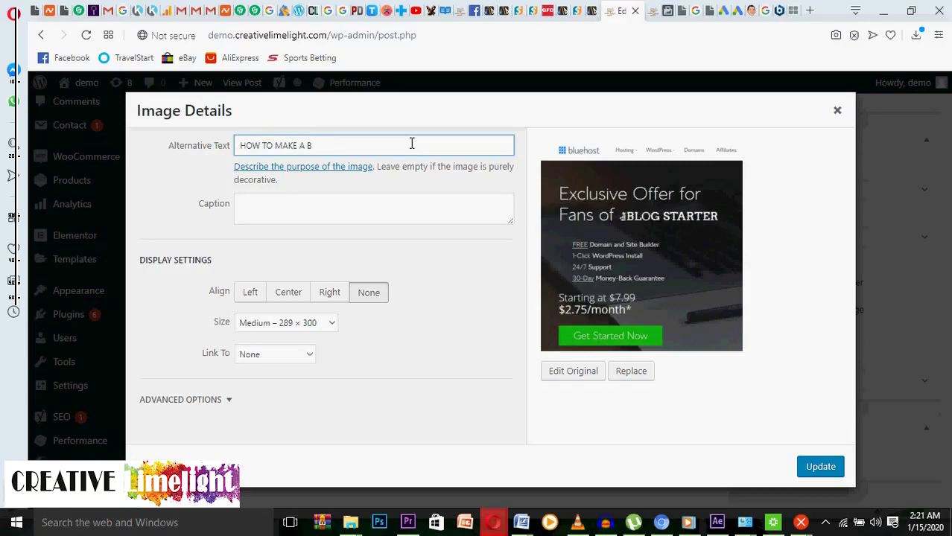
key("ctrl+a")
key("BackSpace")
Step: Set the image's alternative text to "how to make a blog", update it, and enlarge the image slightly in the post
type("how to make a blog")
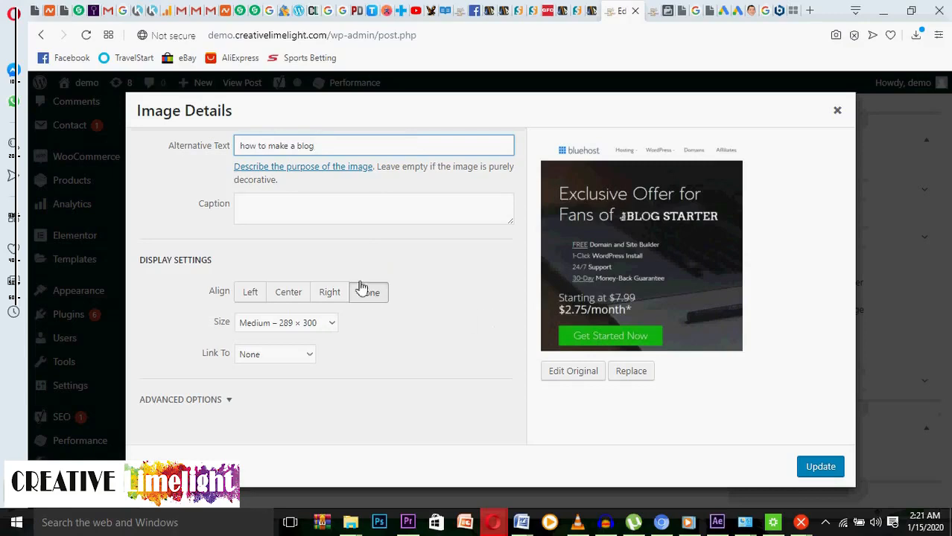
key("ctrl+a")
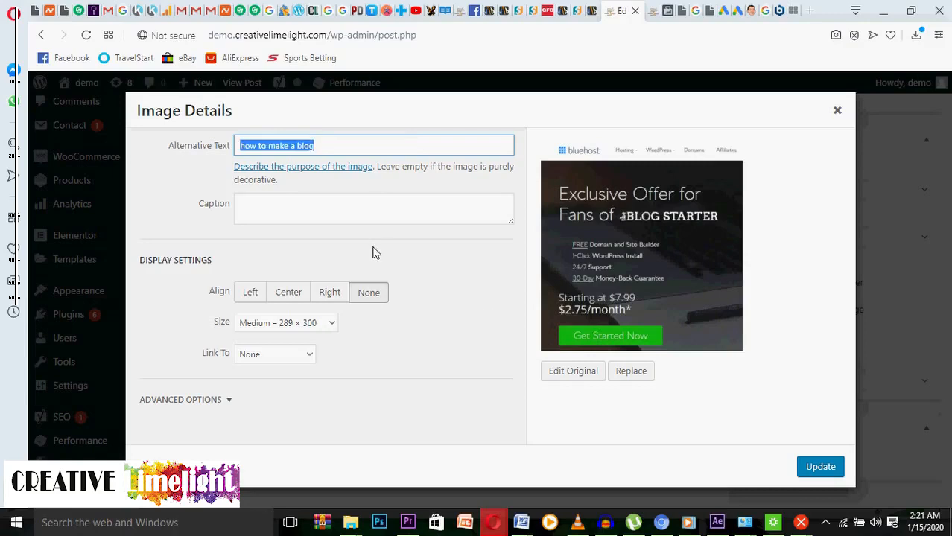
left_click(821, 467)
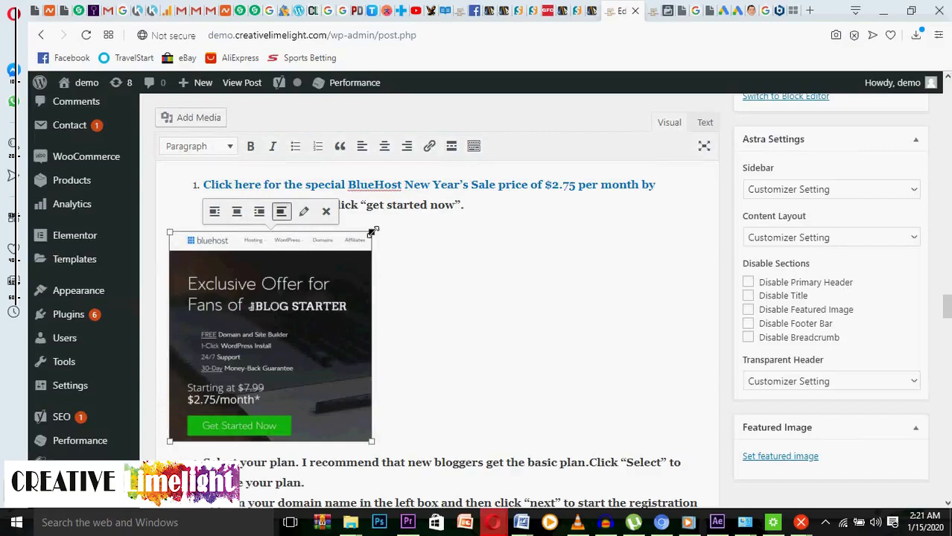
left_click_drag(372, 233, 392, 233)
Step: Add an empty paragraph after the list item ending "choose your plan." and place the cursor in it
scroll(462, 326, "down", 1)
left_click(312, 417)
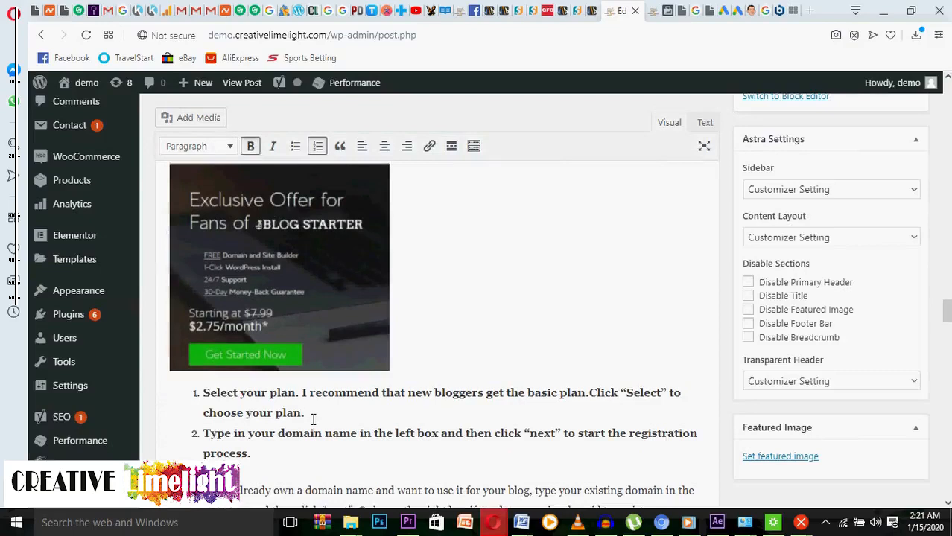
key("Return")
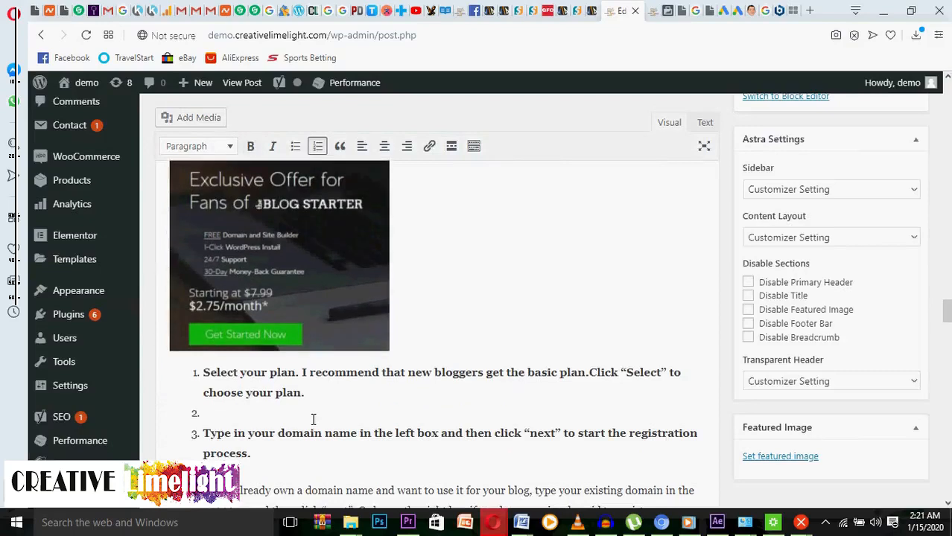
key("Return")
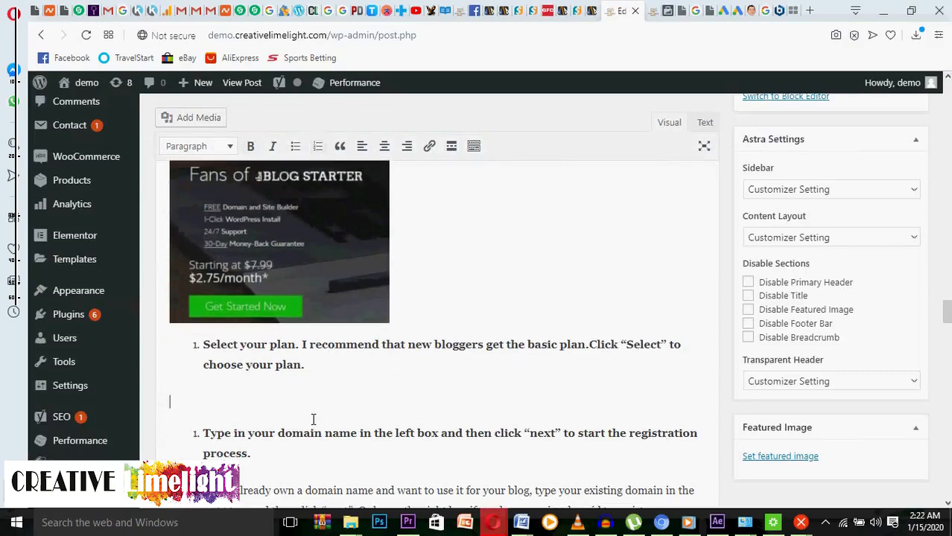
scroll(327, 417, "up", 2)
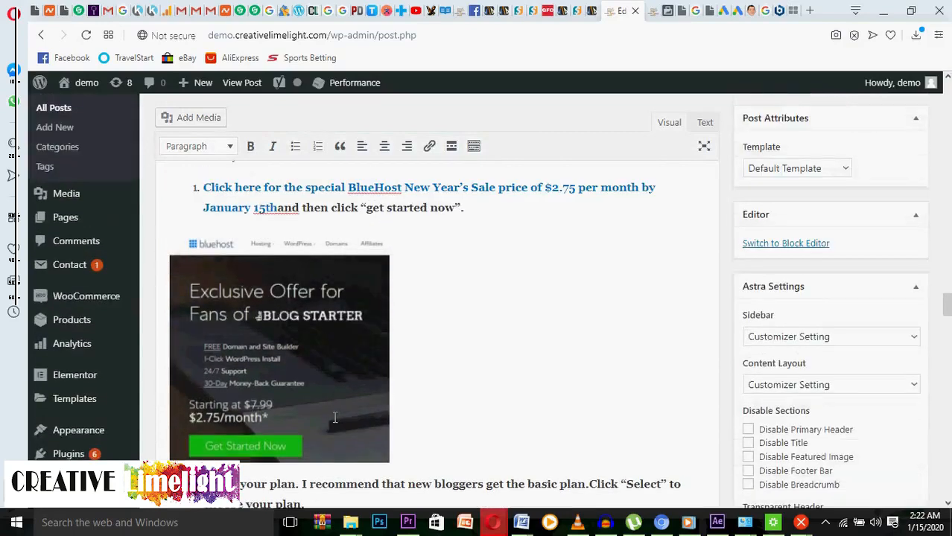
scroll(272, 387, "down", 1)
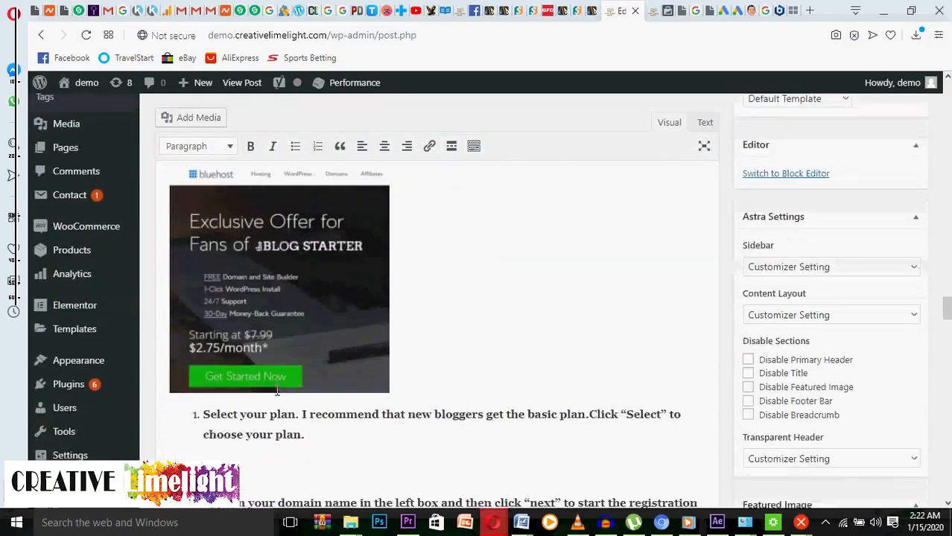
scroll(277, 390, "up", 1)
left_click(286, 367)
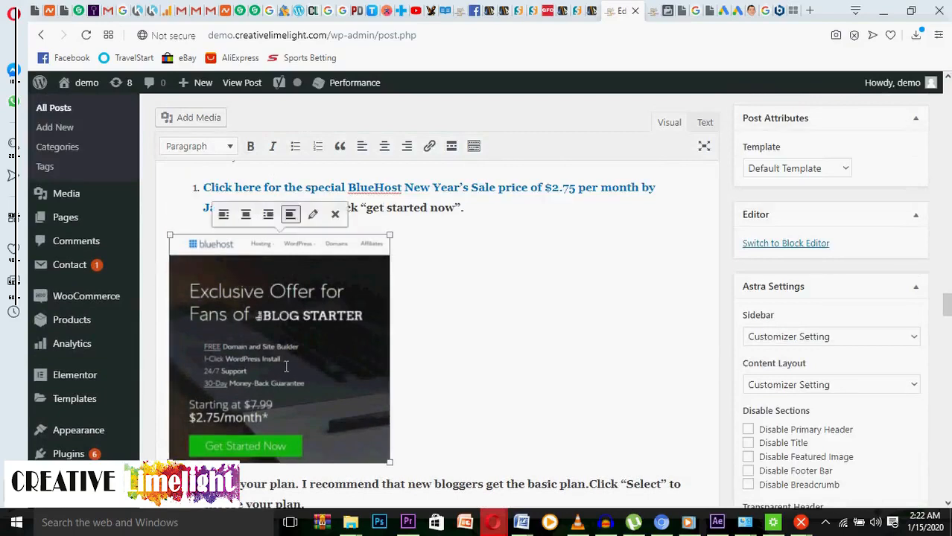
scroll(302, 376, "down", 2)
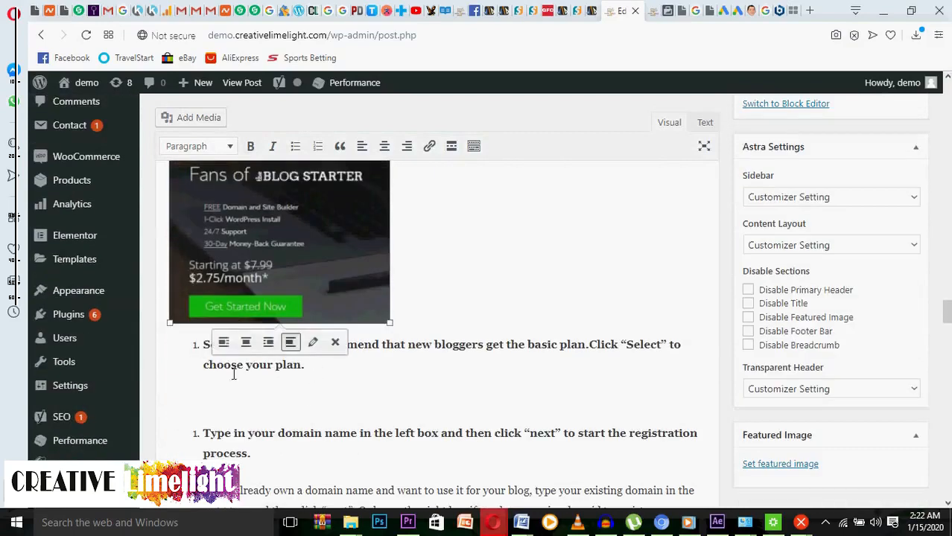
left_click(322, 374)
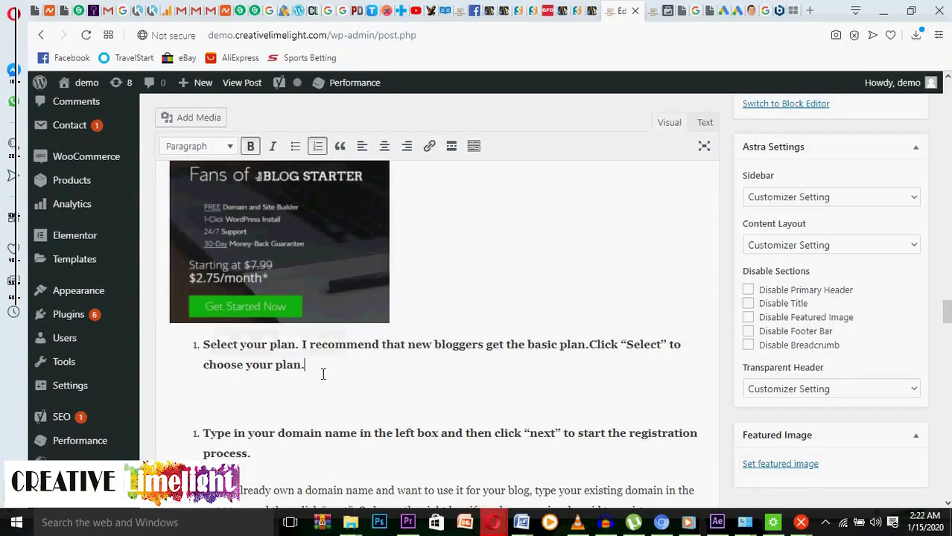
left_click(251, 402)
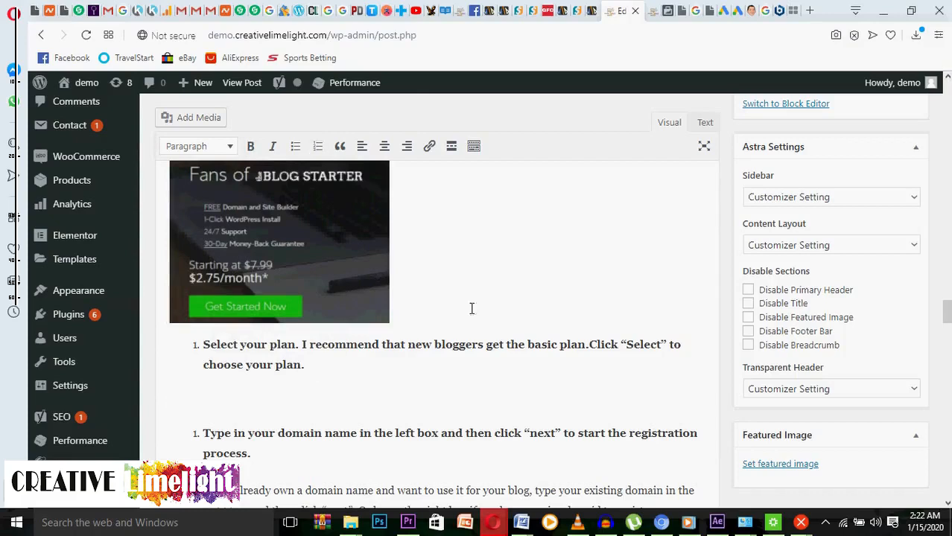
Step: Insert the plan comparison image 2.jpg from the media library into the empty paragraph below the "Select your plan" item
left_click(190, 121)
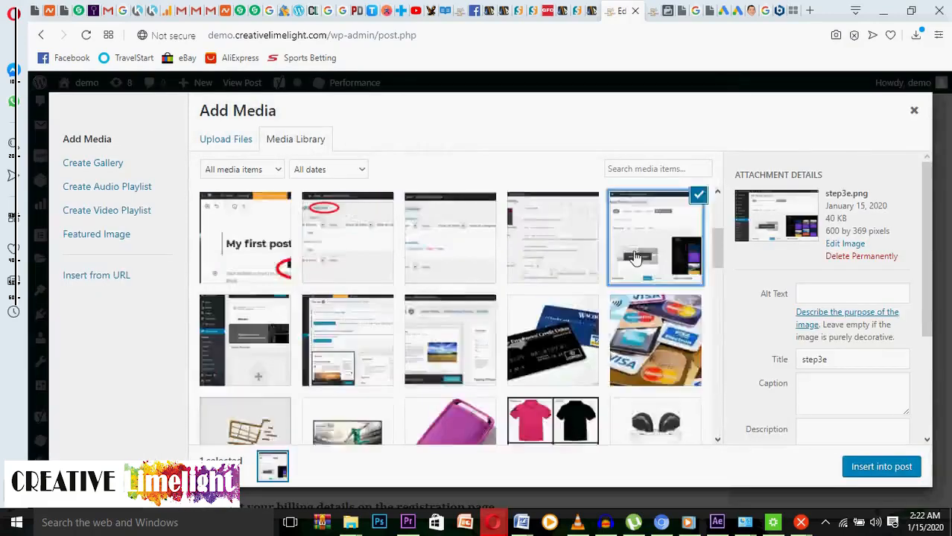
scroll(633, 256, "up", 2)
left_click(646, 275)
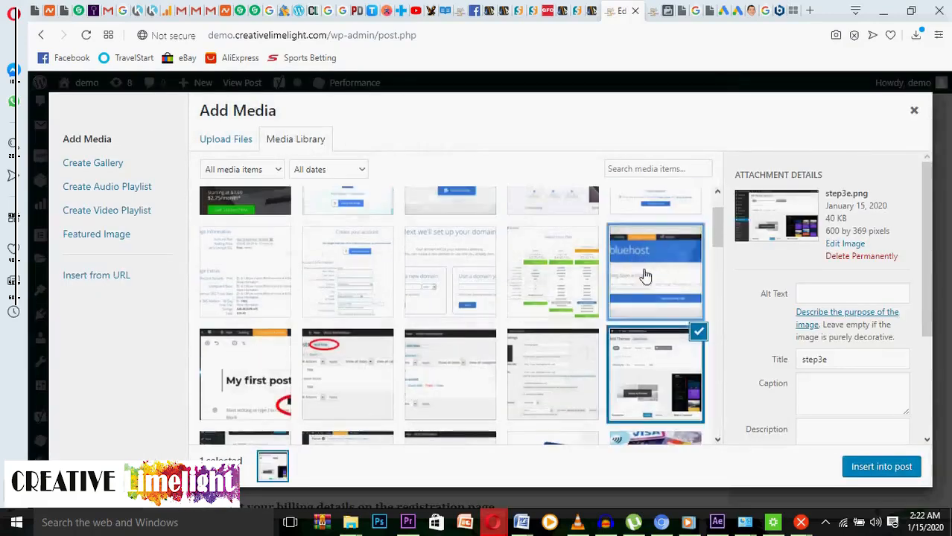
left_click(552, 282)
left_click(439, 284)
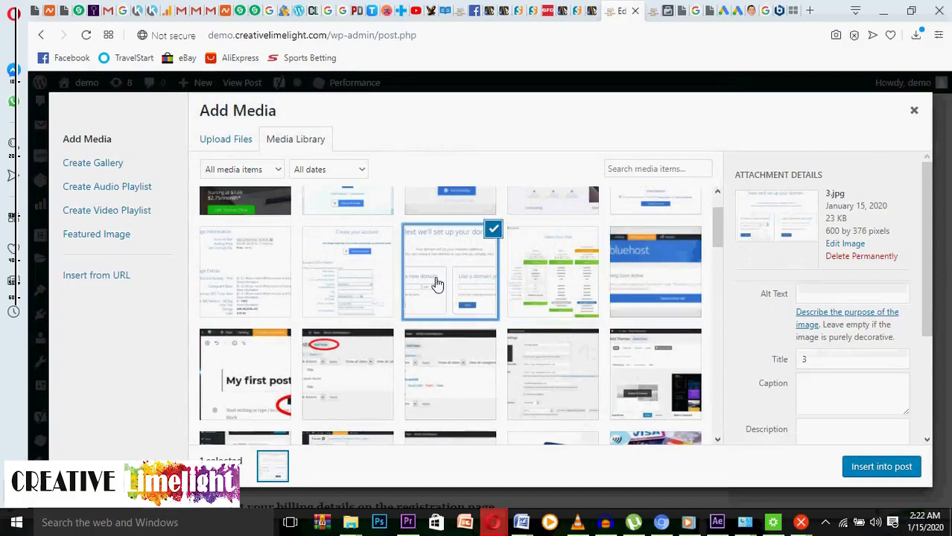
left_click(541, 284)
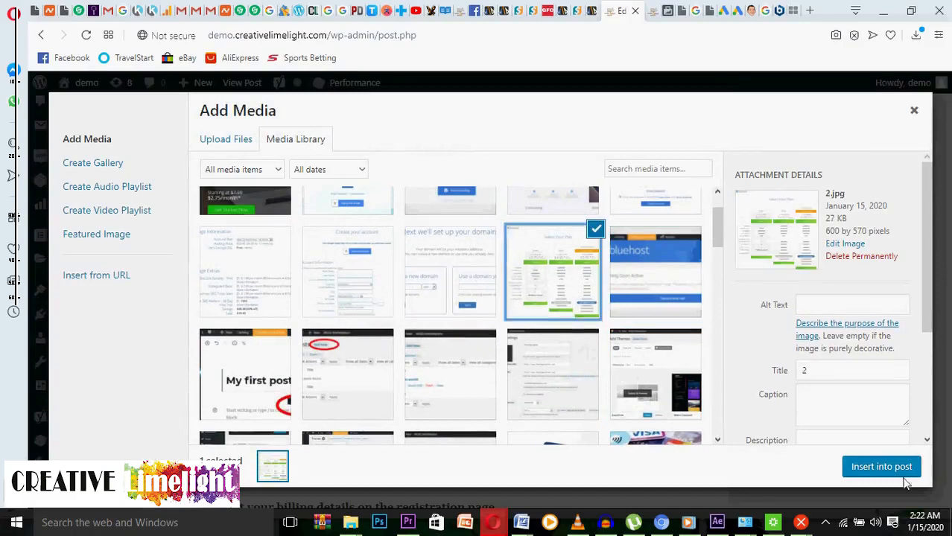
left_click(870, 466)
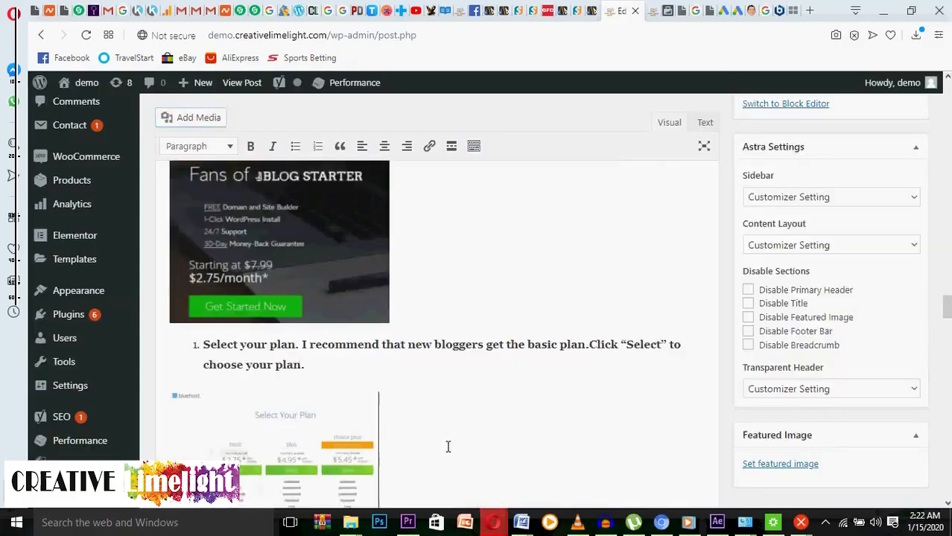
scroll(448, 446, "down", 3)
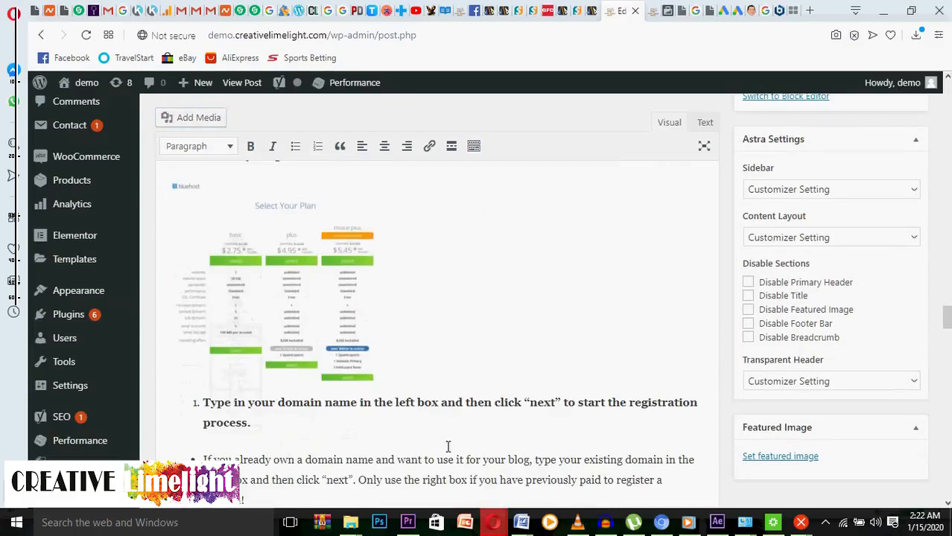
Step: Set the alternative text of the plan comparison image to "how to make a blog" and update the image
left_click(325, 351)
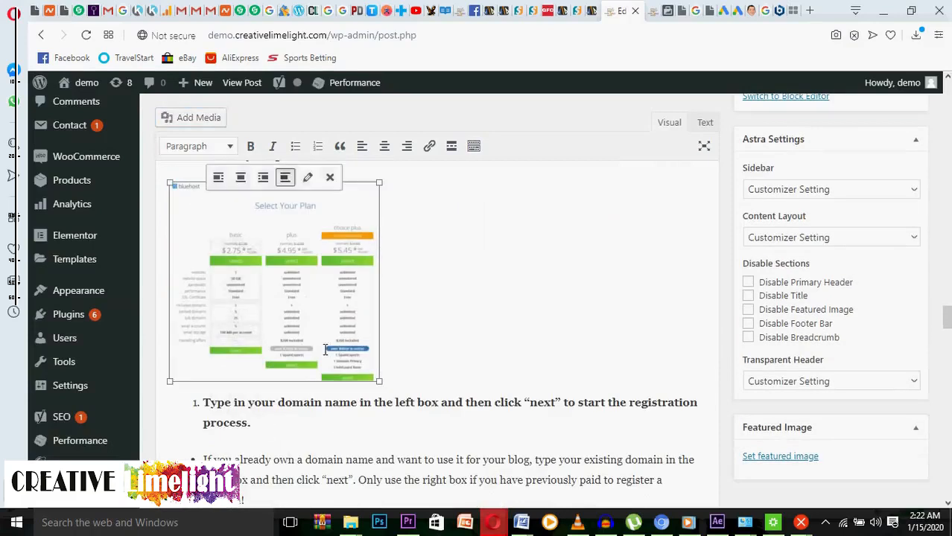
left_click(308, 179)
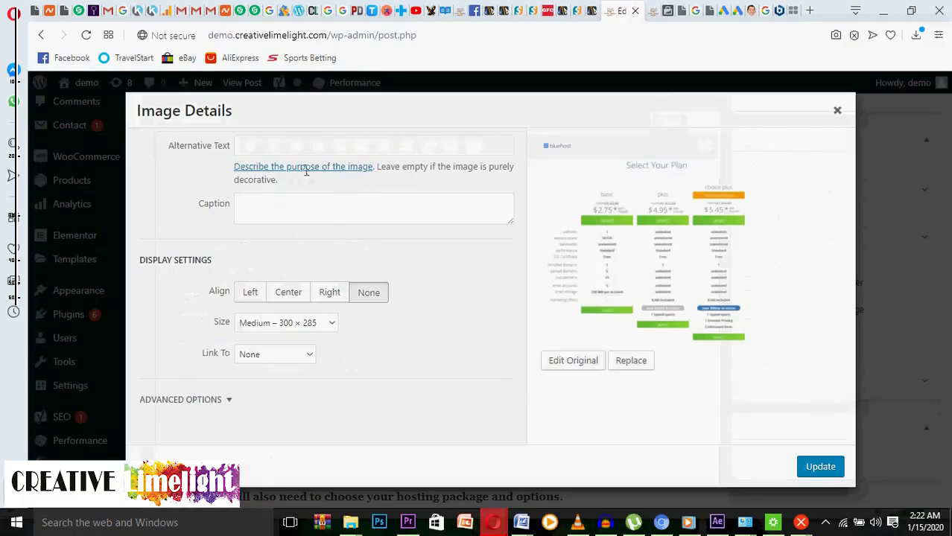
type("how to make a blog")
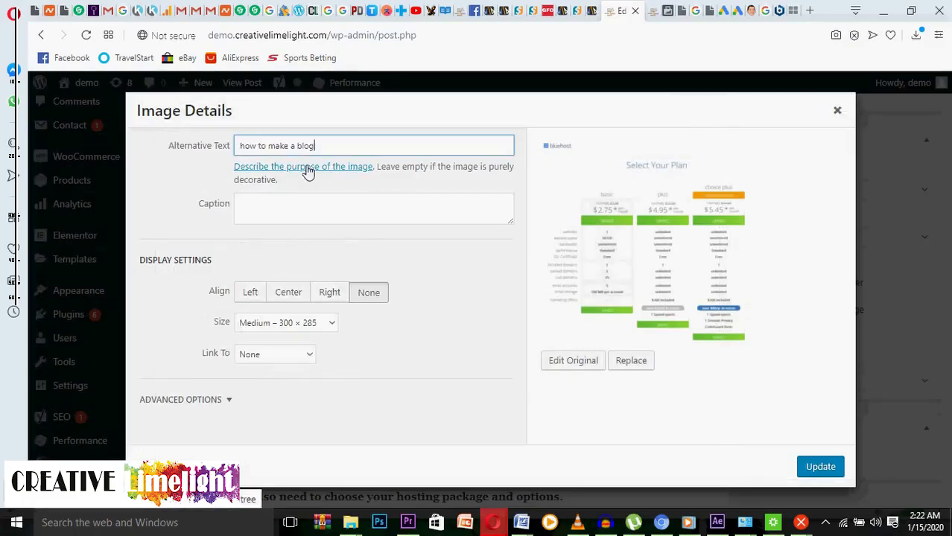
left_click(824, 475)
Step: Turn the "Select your plan" list item into a plain paragraph below the first image and number it "2." as text
scroll(481, 440, "down", 1)
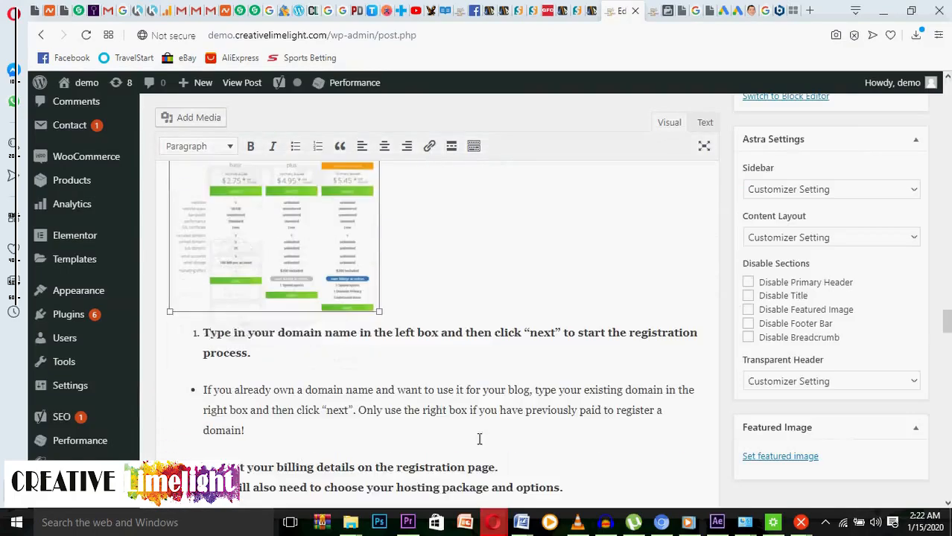
scroll(304, 403, "up", 5)
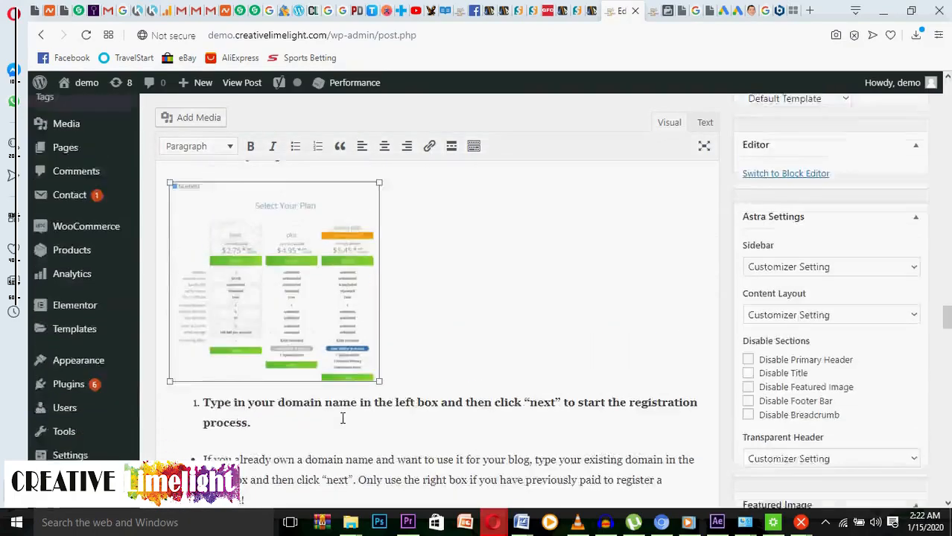
scroll(346, 417, "up", 3)
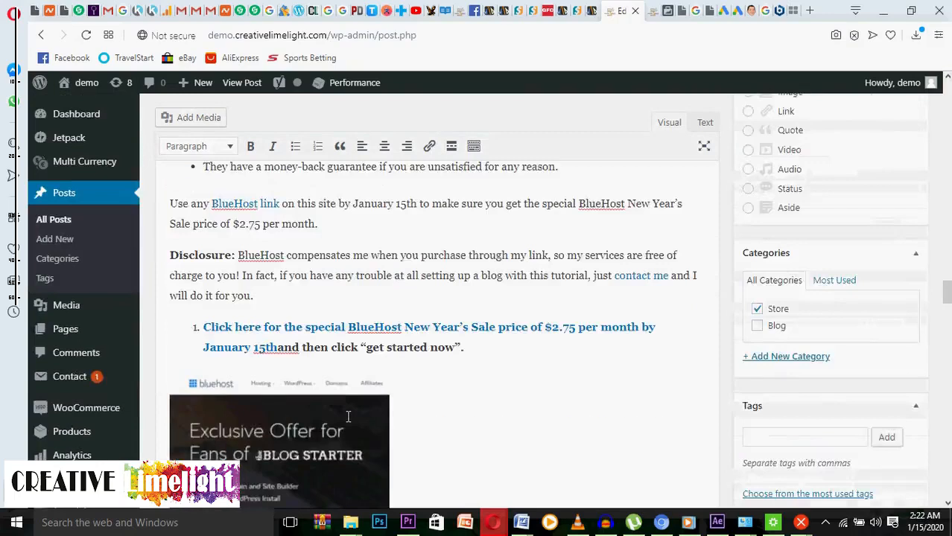
scroll(348, 417, "down", 3)
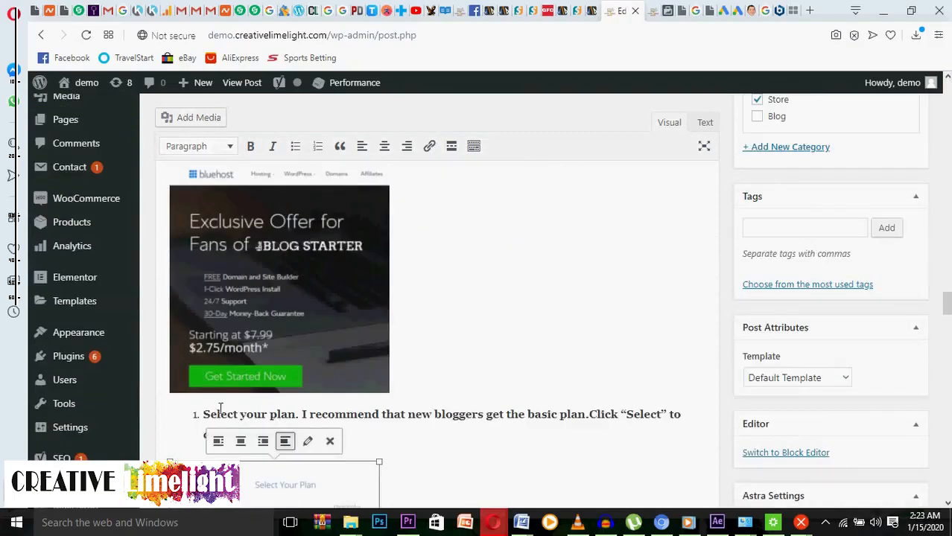
left_click(200, 420)
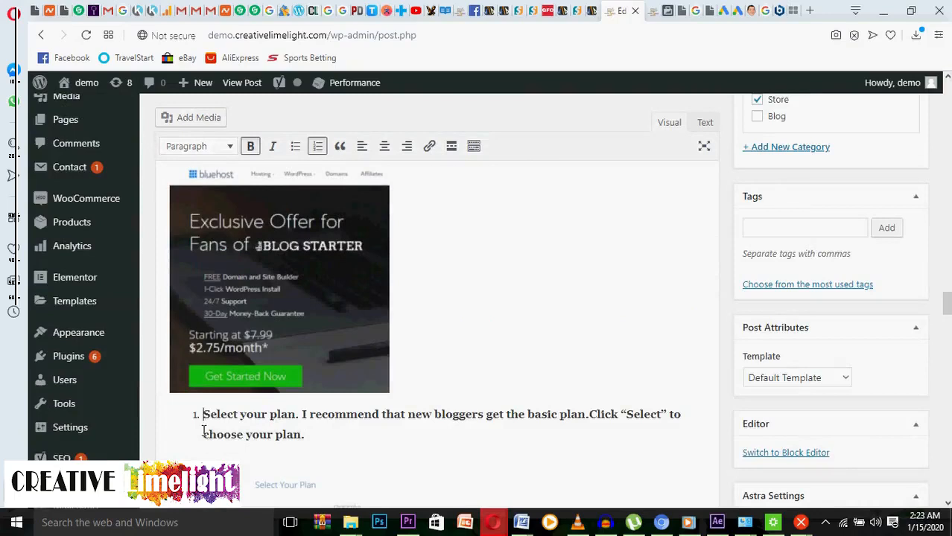
key("BackSpace")
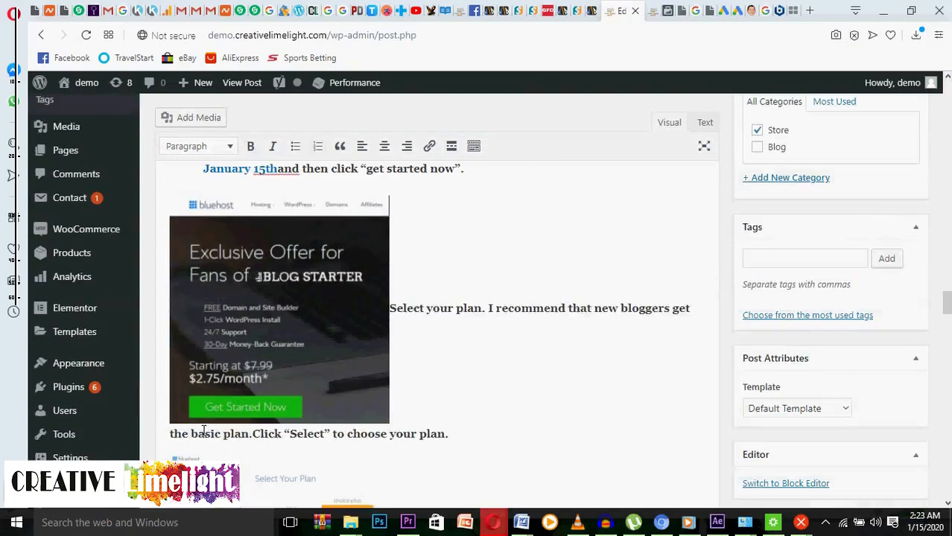
key("Return")
type("2.")
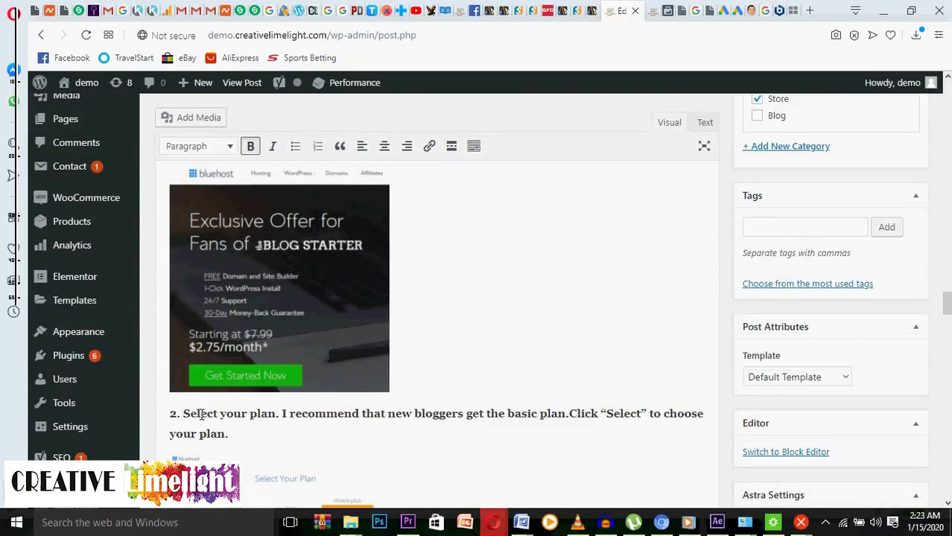
Step: Turn the "Click here for the special BlueHost" list item into a plain paragraph starting with "1.", undoing the automatic list formatting
scroll(199, 425, "up", 3)
left_click(205, 326)
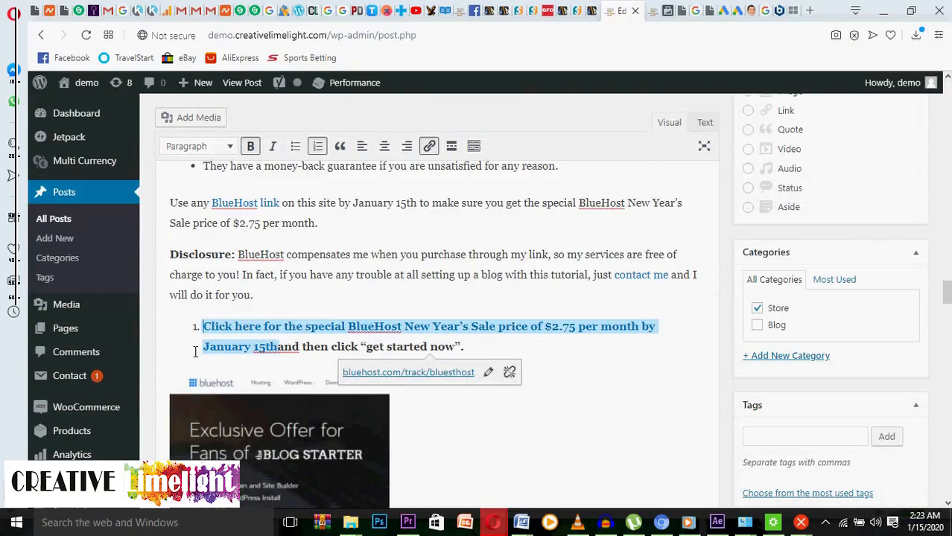
key("Left")
key("BackSpace")
key("BackSpace")
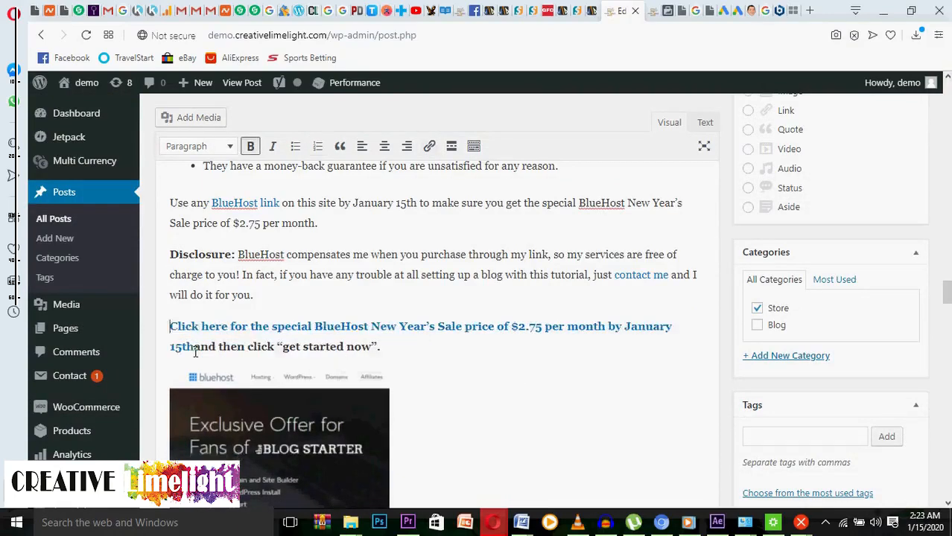
key("Return")
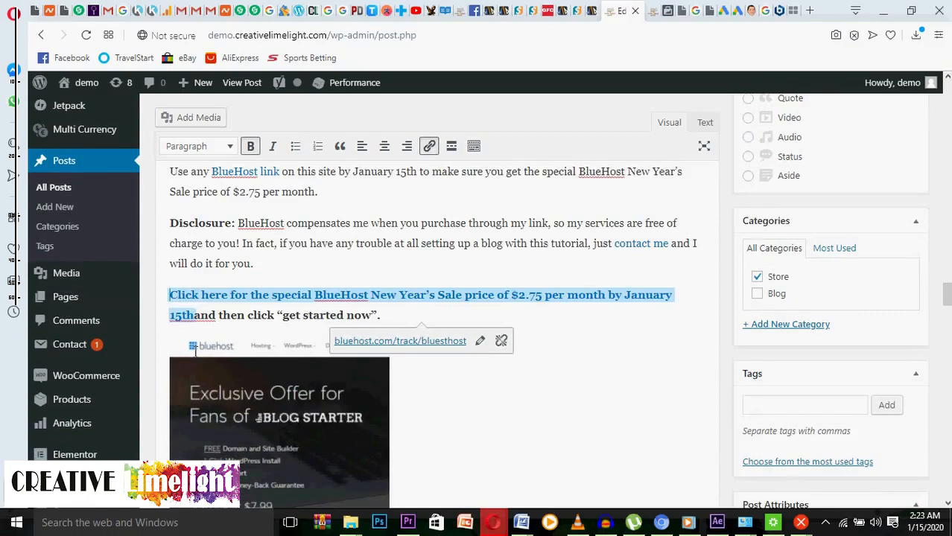
type("1.")
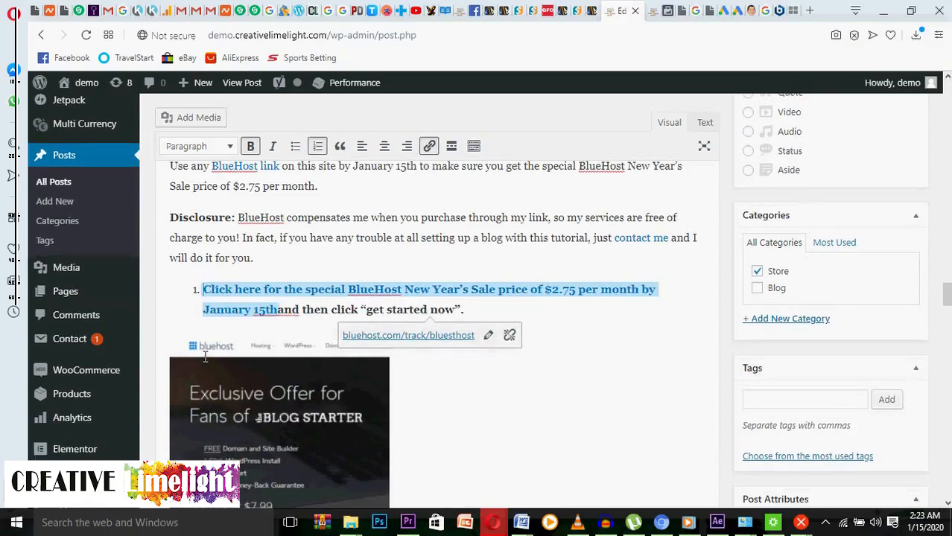
key("ctrl+z")
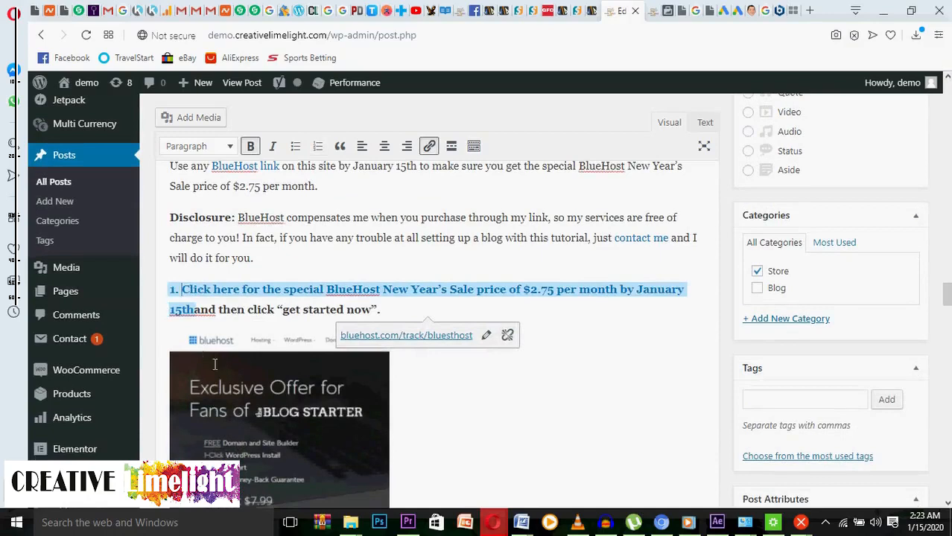
Step: Turn the "Type in your domain name" list item into a plain paragraph below the plan image and number it "3." as text
scroll(205, 358, "down", 3)
scroll(220, 377, "down", 4)
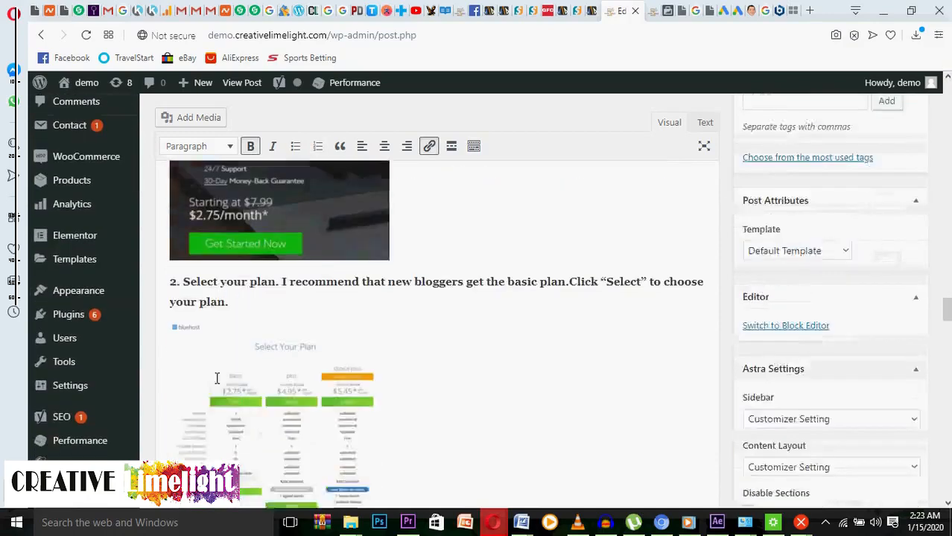
left_click(201, 355)
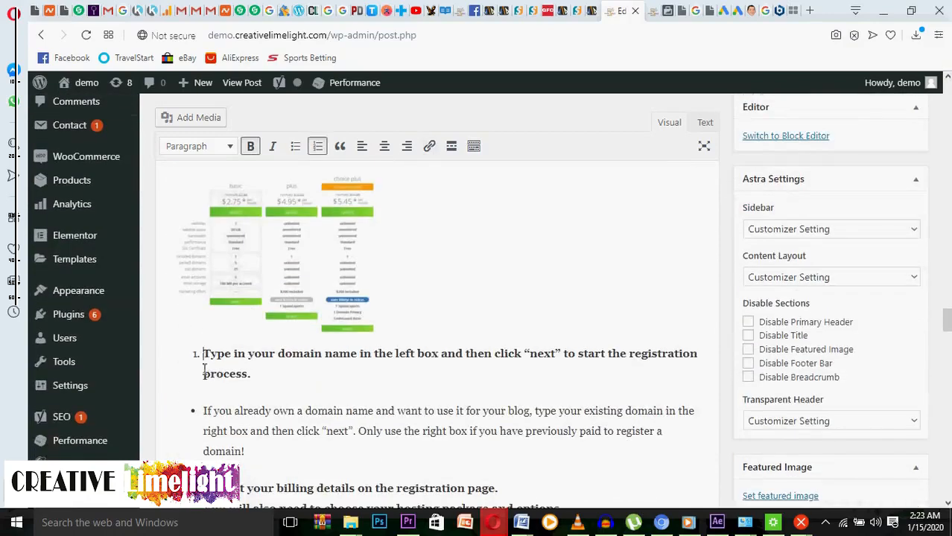
key("BackSpace")
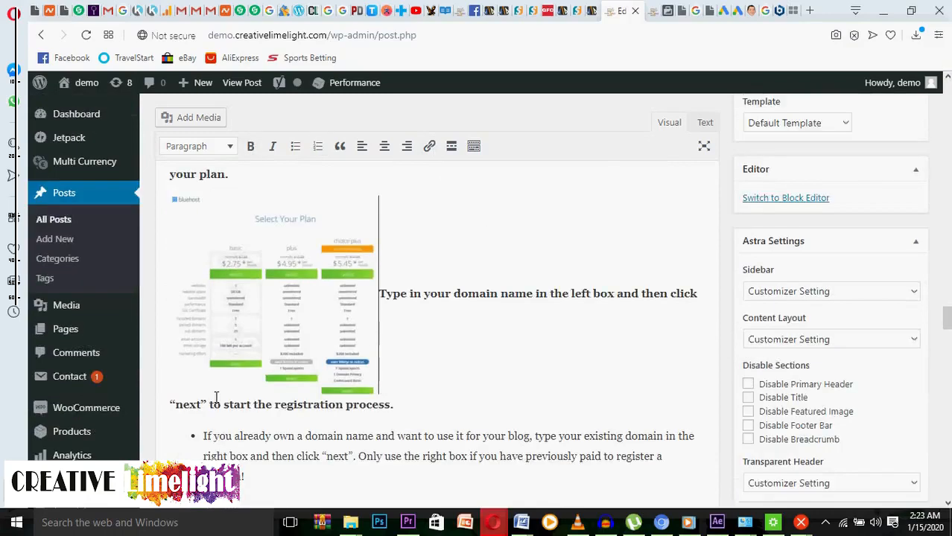
key("Return")
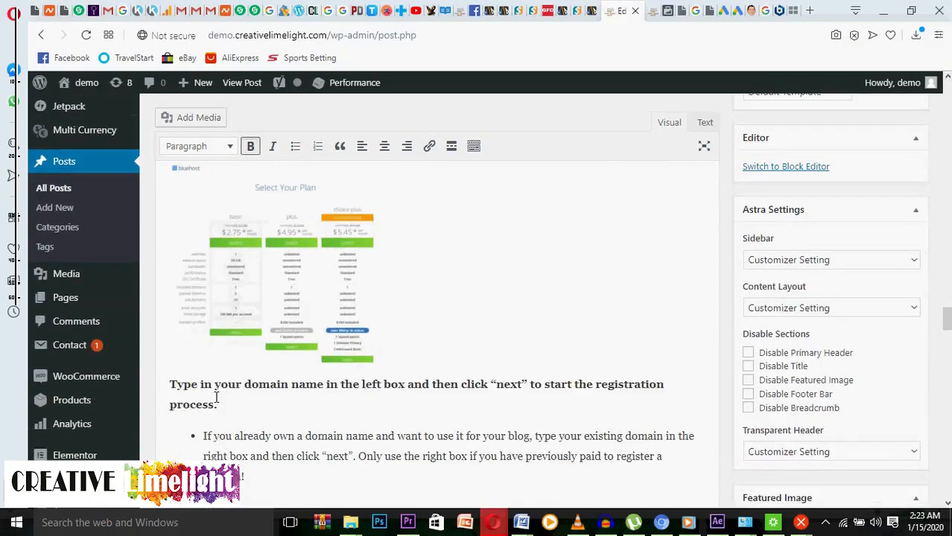
type("3.")
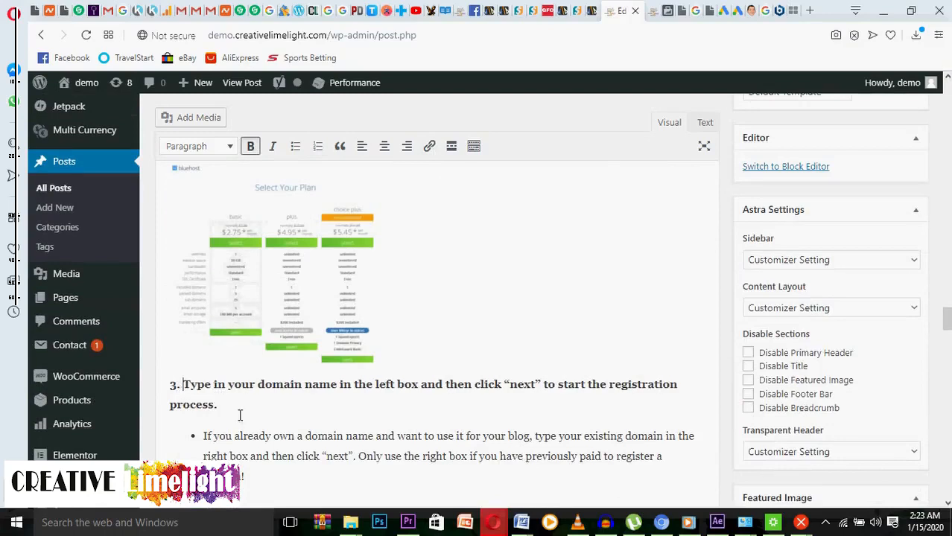
Step: Insert 3.jpg from the media library in a new paragraph below step 3, with the alt text "how to make a blog"
left_click(235, 418)
key("Return")
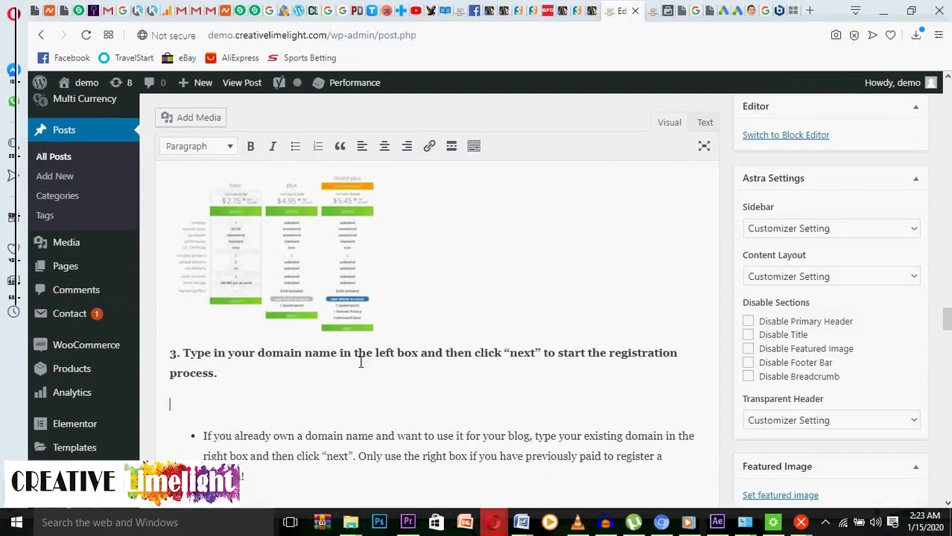
left_click(204, 117)
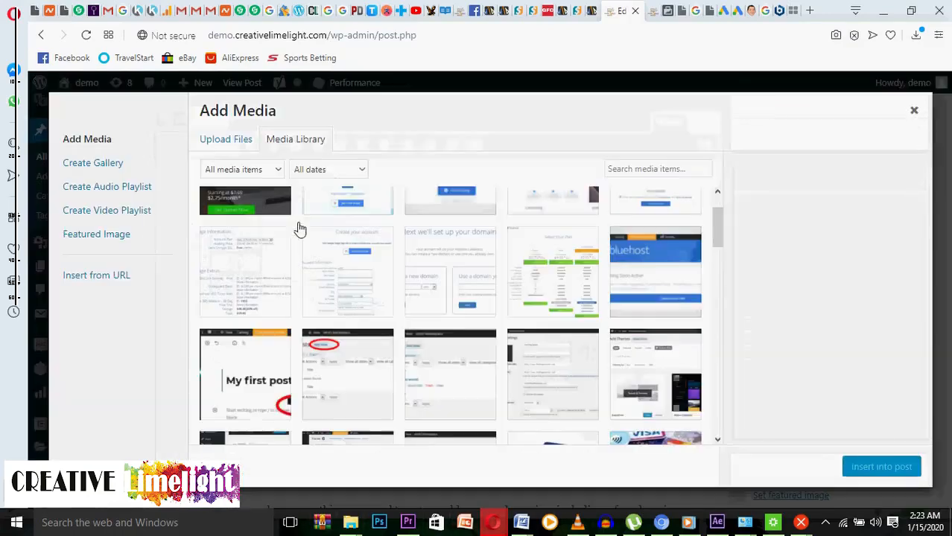
left_click(462, 297)
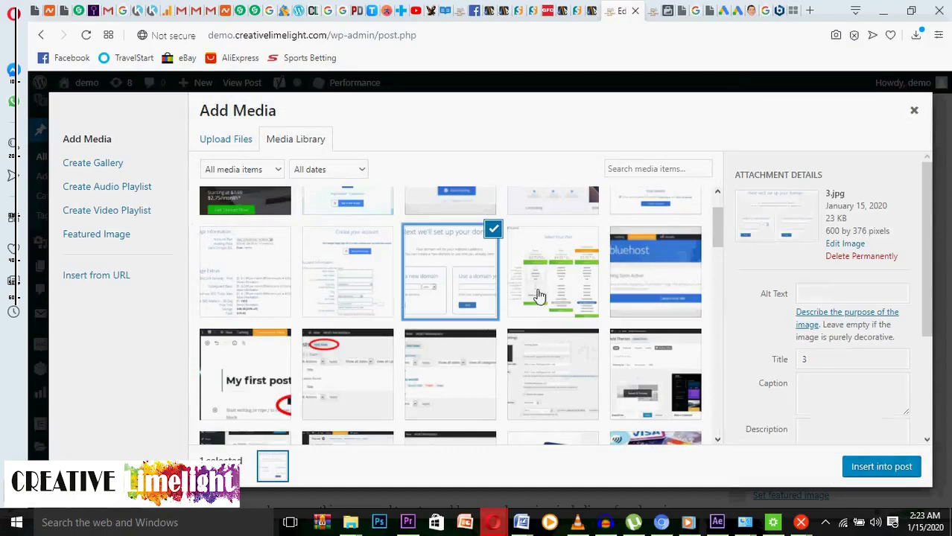
left_click(819, 294)
type("how to make a blog")
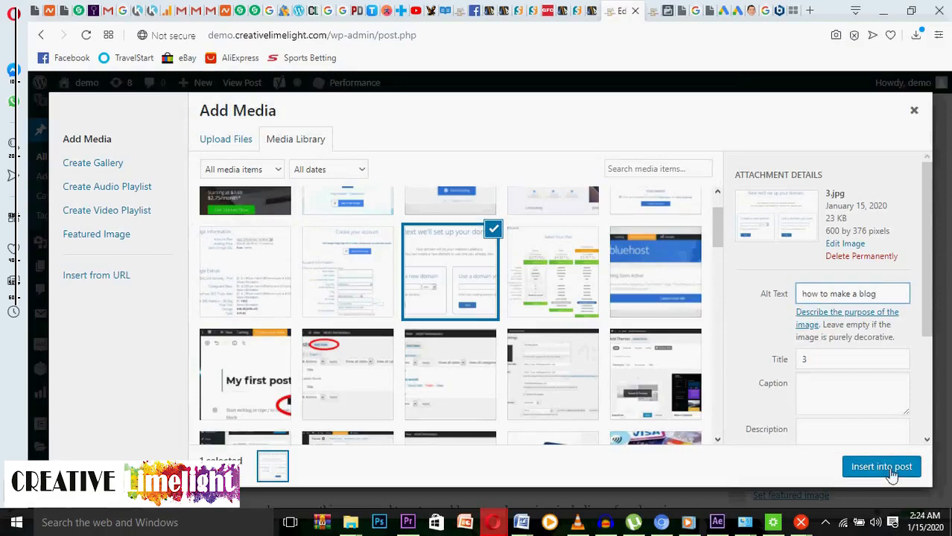
left_click(812, 361)
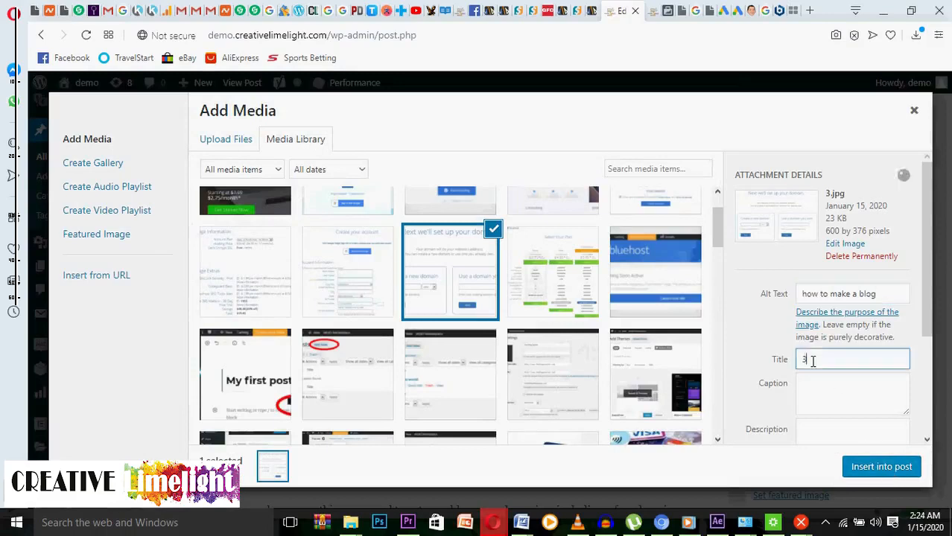
left_click(869, 472)
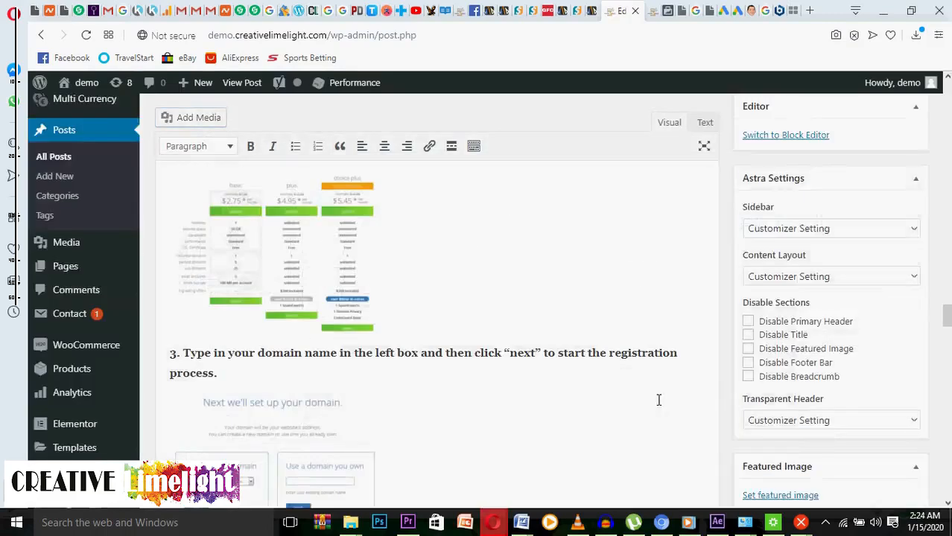
Step: Take the "Fill out your billing details" item out of its list and number it "4." as a plain paragraph
scroll(659, 400, "down", 4)
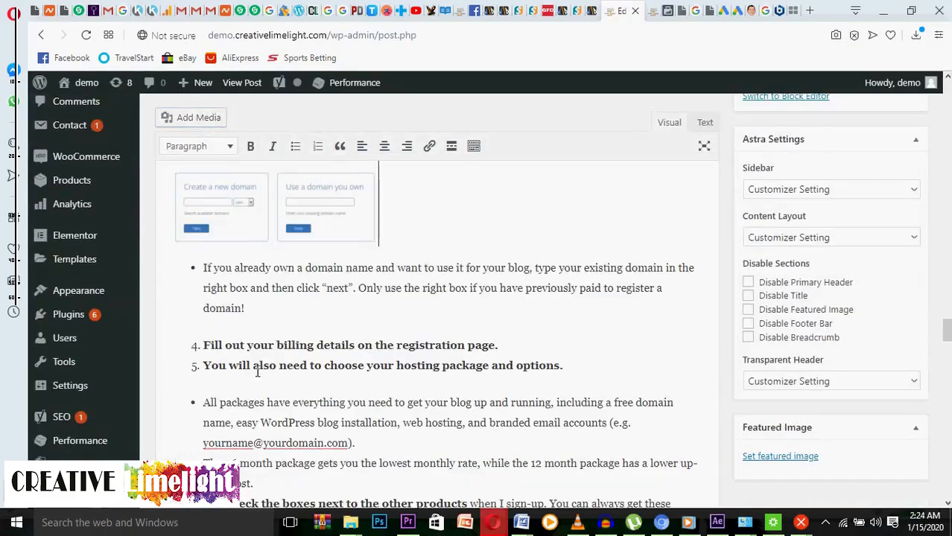
left_click(202, 346)
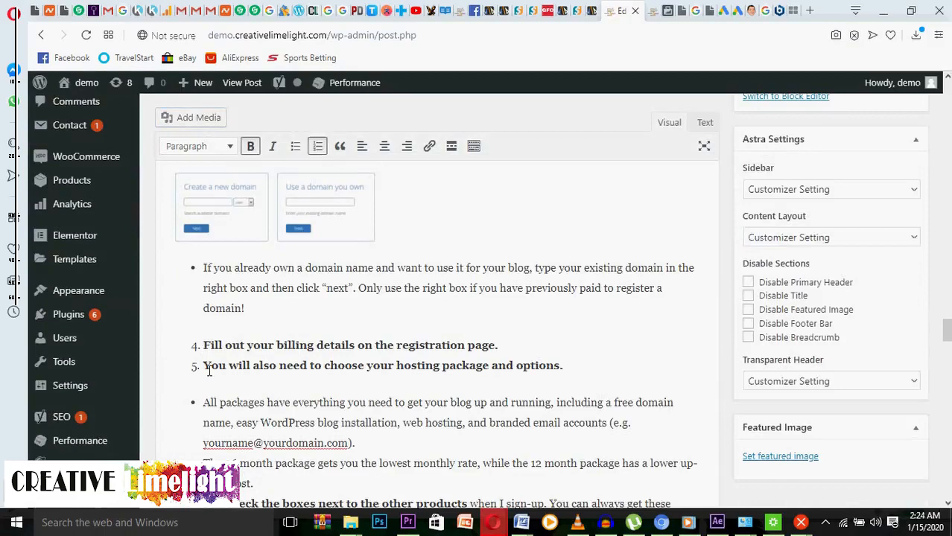
key("BackSpace")
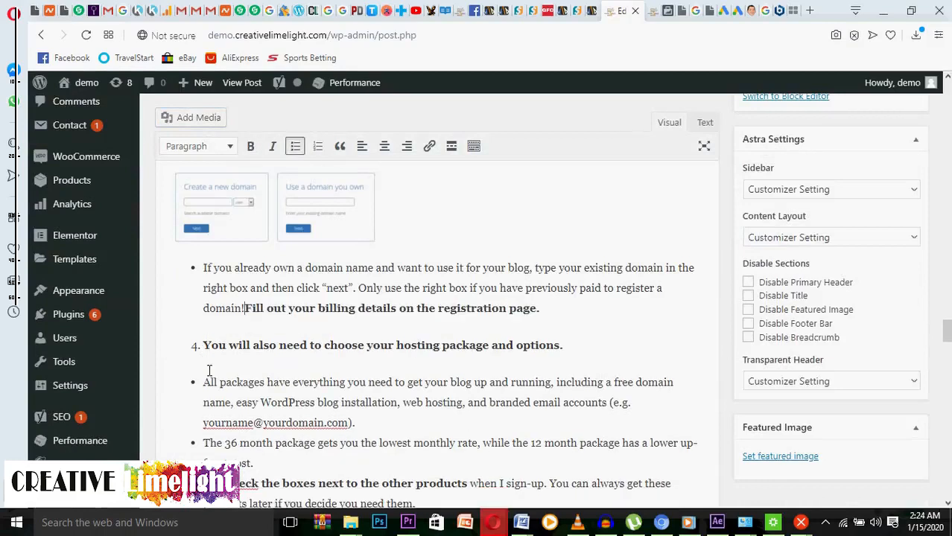
key("Return")
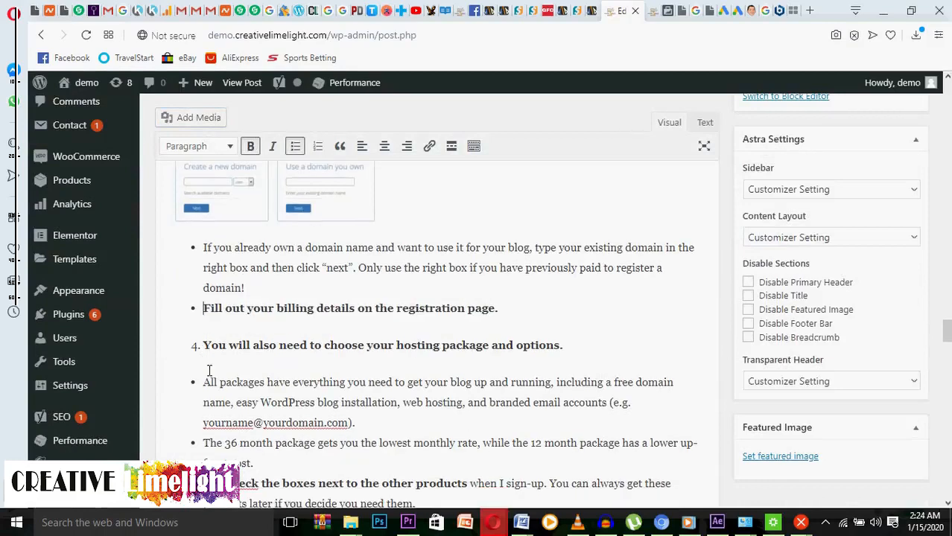
key("BackSpace")
key("Return")
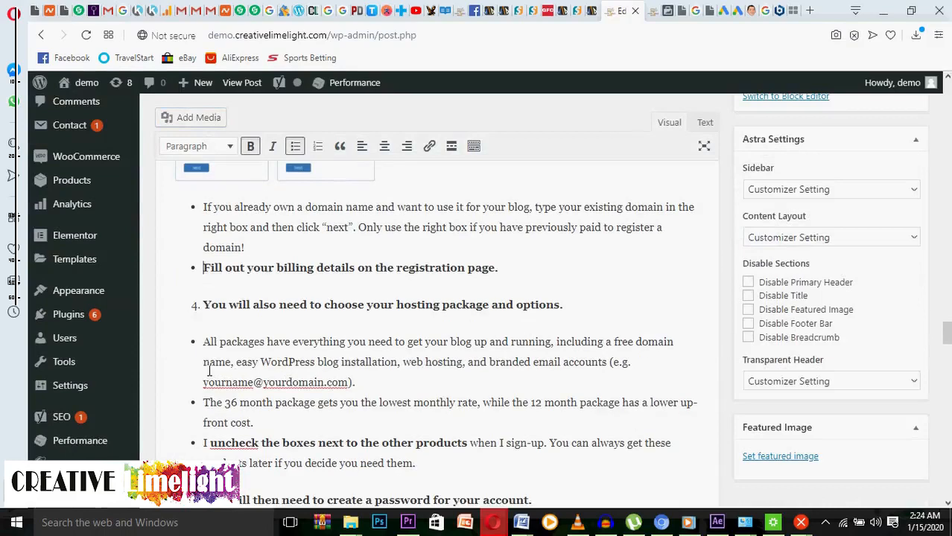
left_click(295, 148)
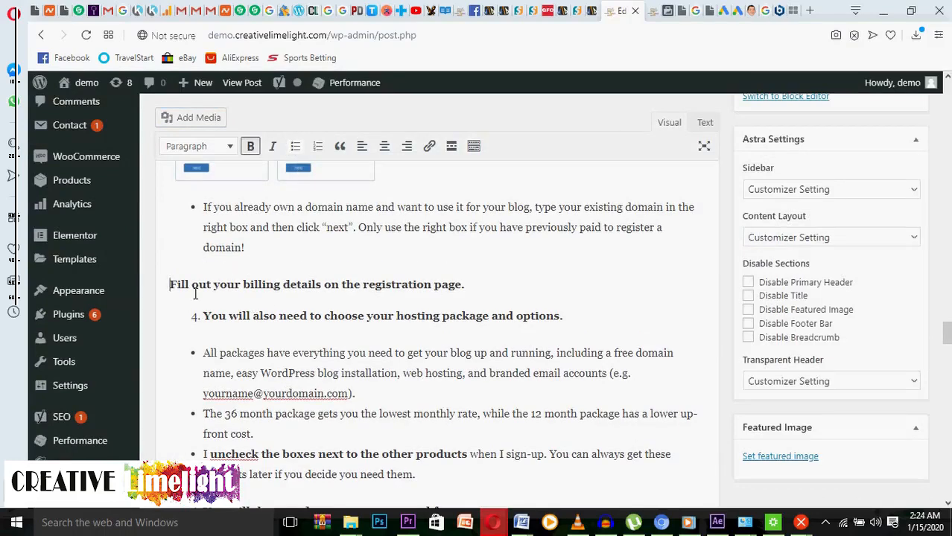
type("4.")
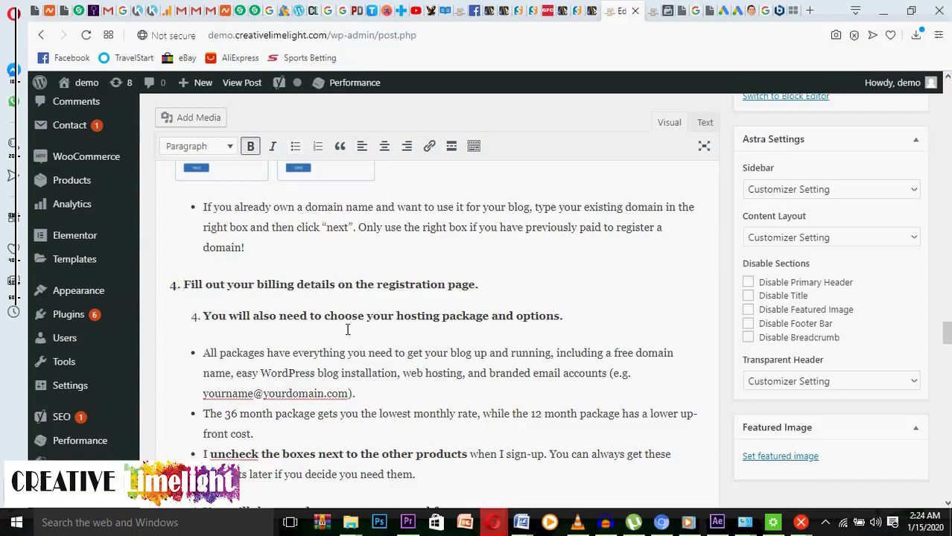
scroll(369, 311, "up", 10)
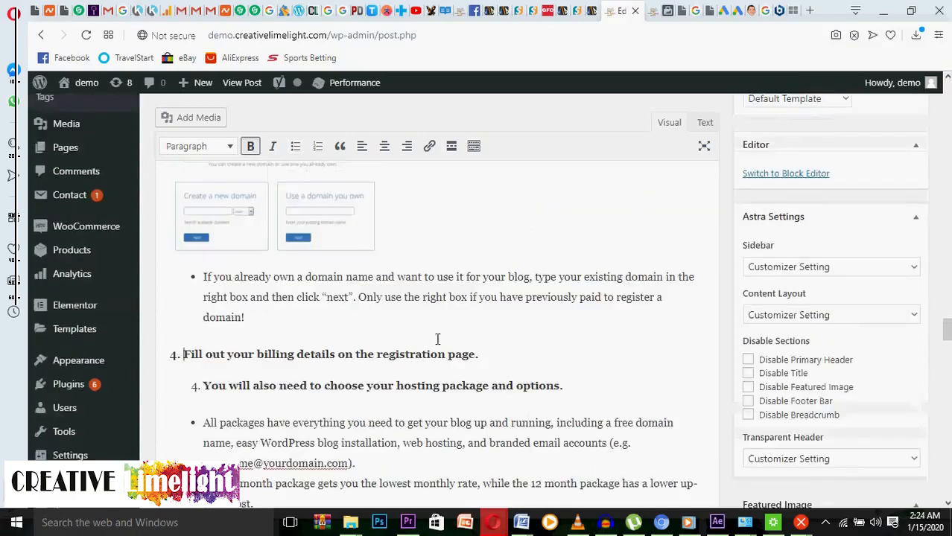
scroll(438, 339, "down", 8)
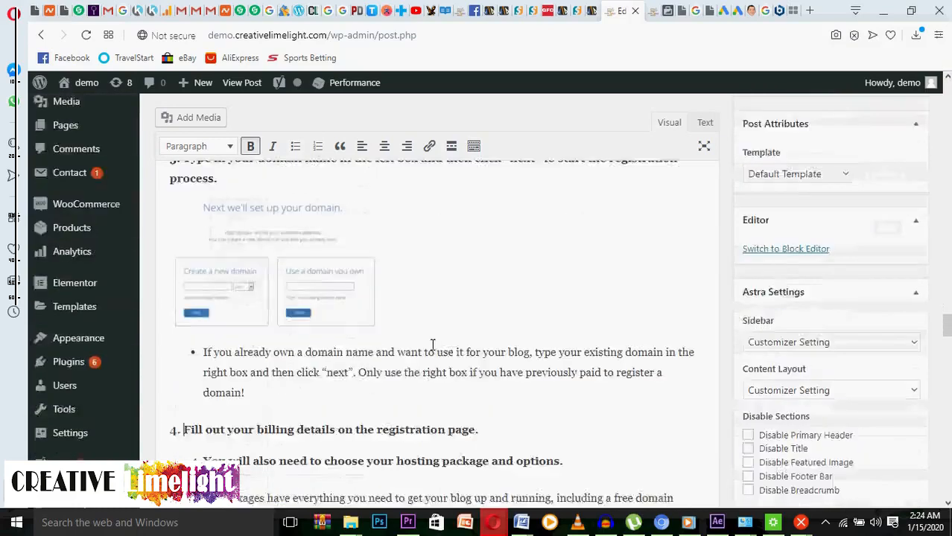
Step: Insert 4.jpg from the media library below step 4, with the alt text "how to make a blog"
left_click(494, 290)
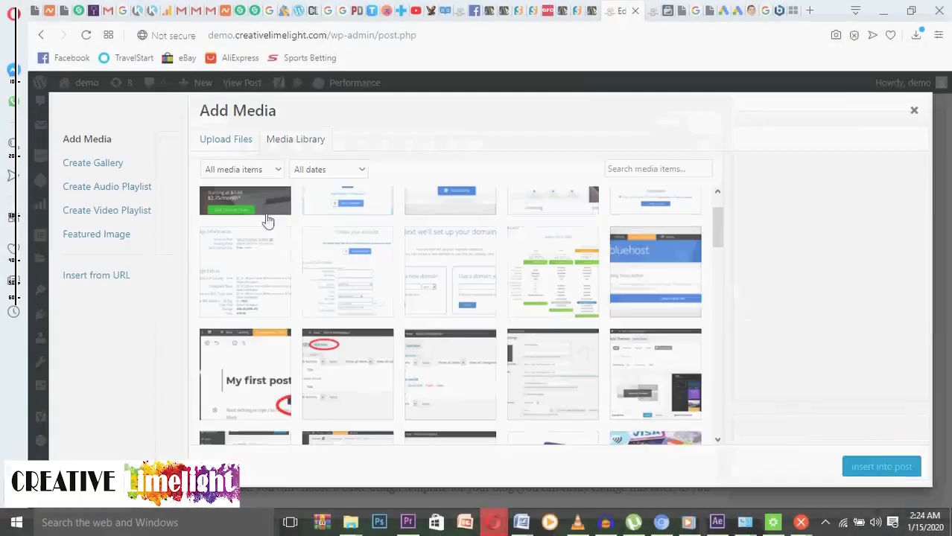
left_click(360, 296)
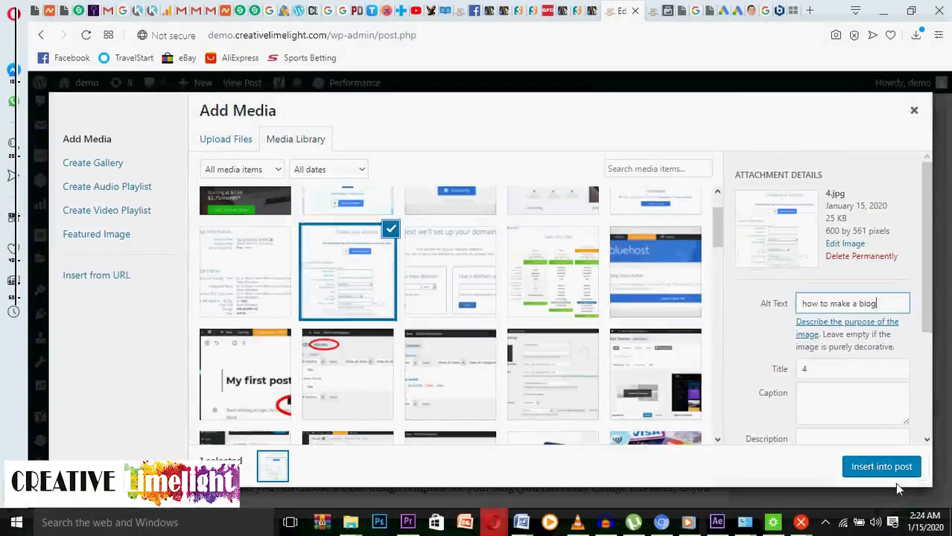
left_click(881, 466)
Step: Review the images and numbered steps throughout the post, including the password image below step 6
scroll(437, 339, "up", 3)
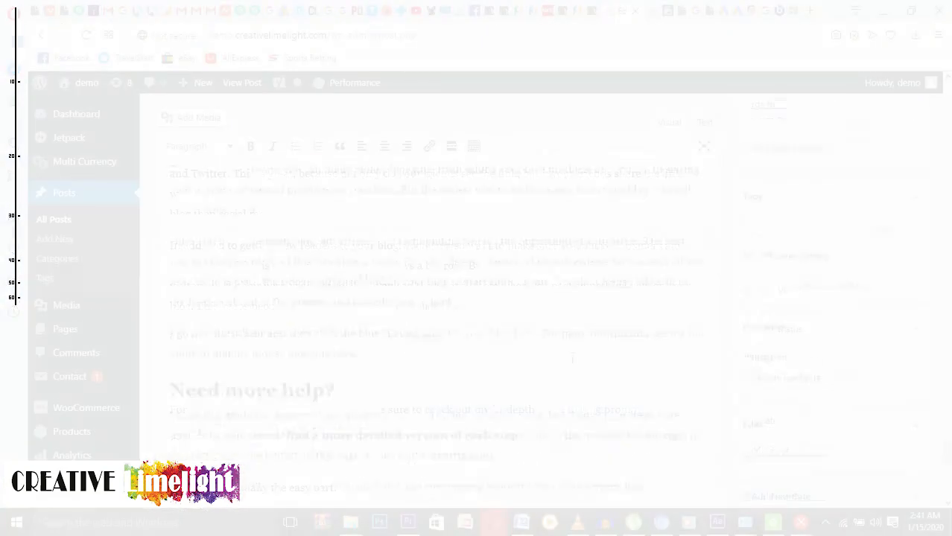
scroll(571, 357, "up", 8)
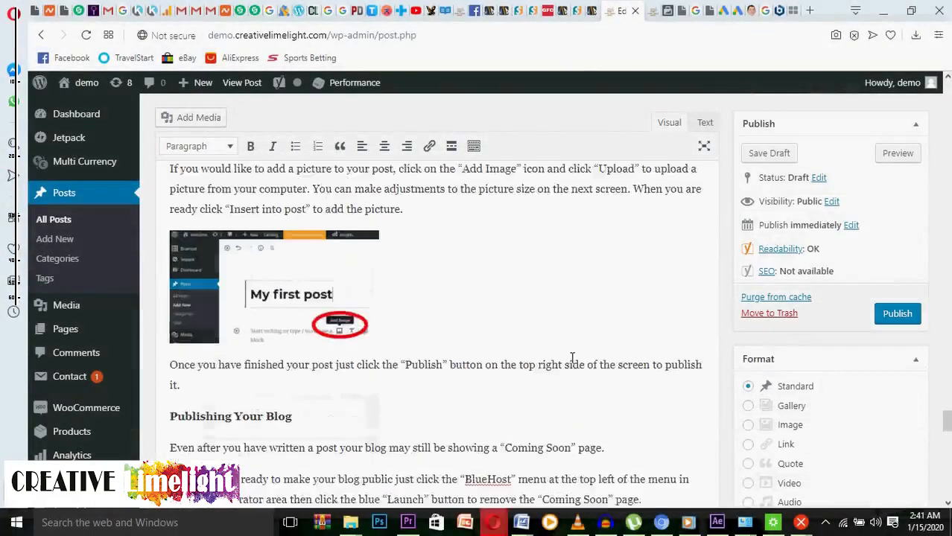
scroll(571, 357, "up", 15)
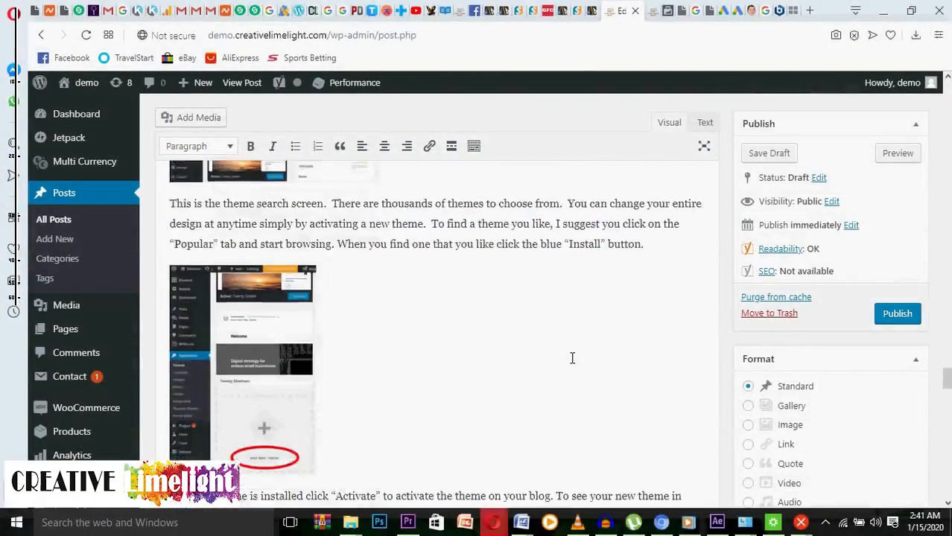
scroll(572, 358, "up", 15)
scroll(572, 358, "up", 15)
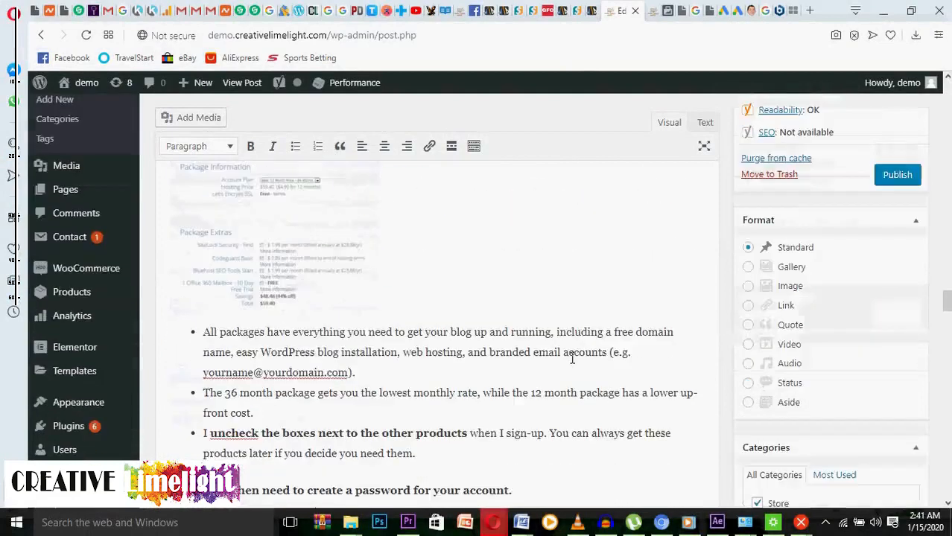
scroll(572, 358, "down", 2)
scroll(572, 358, "up", 3)
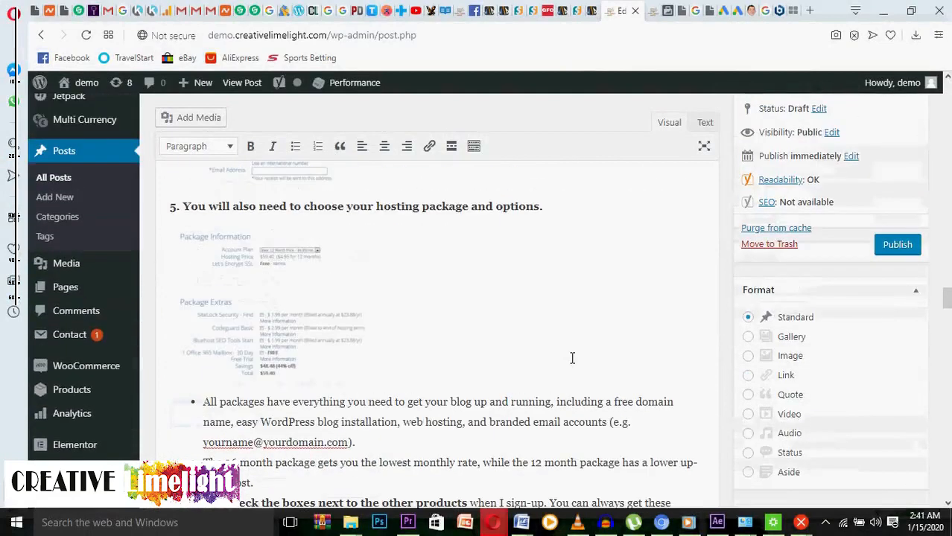
scroll(532, 365, "down", 5)
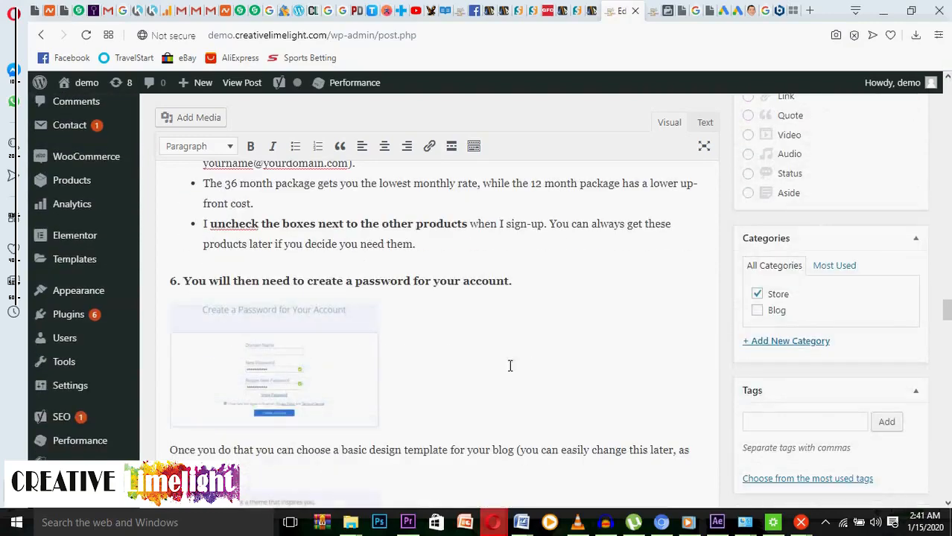
left_click(324, 373)
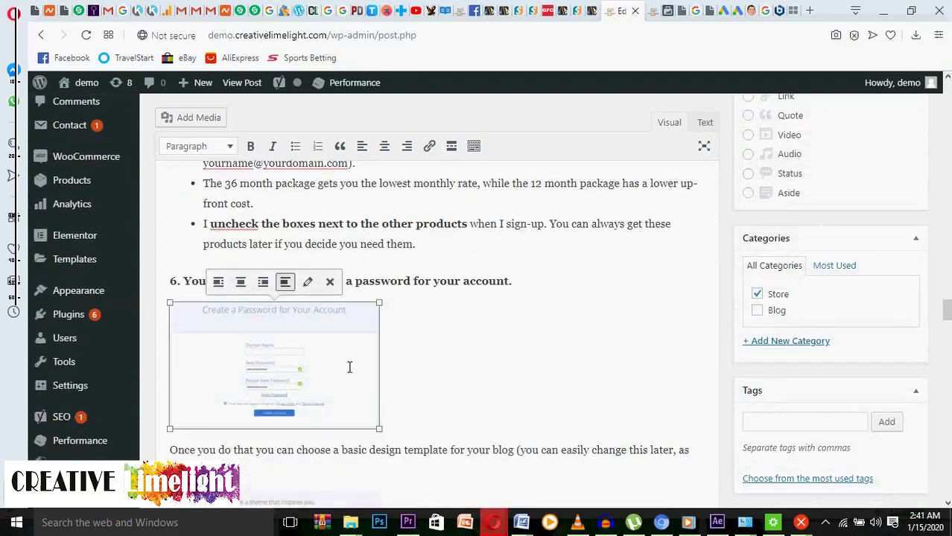
Step: Slightly enlarge the domain setup image below step 3
scroll(454, 366, "up", 3)
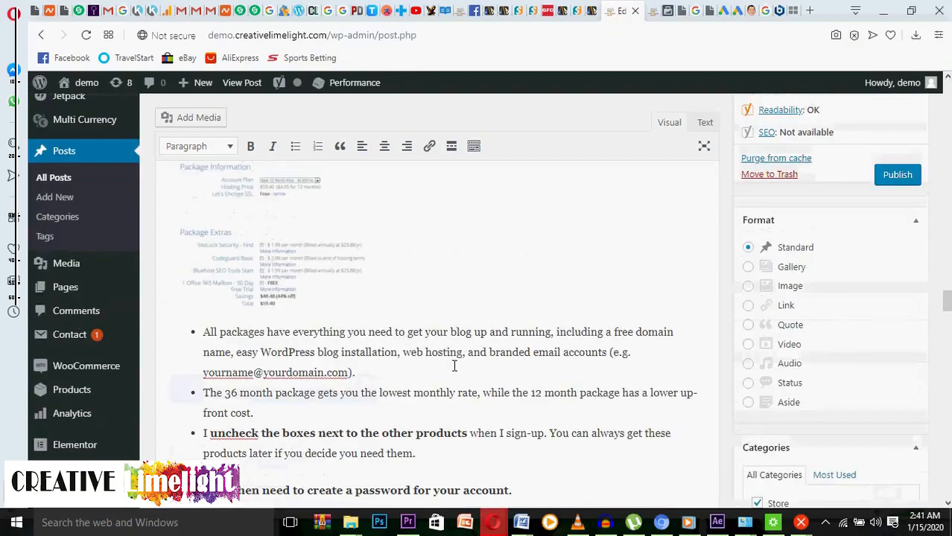
scroll(407, 244, "up", 2)
scroll(408, 244, "up", 8)
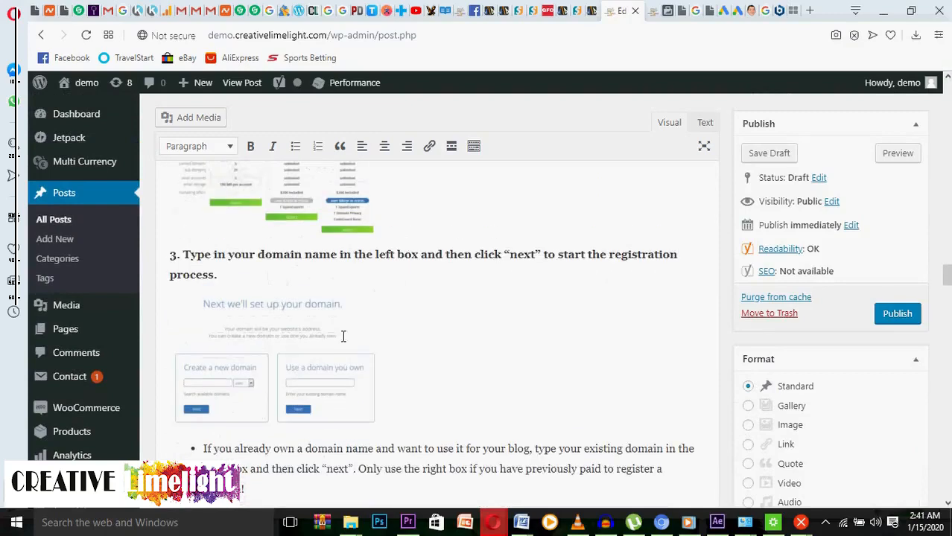
left_click(343, 337)
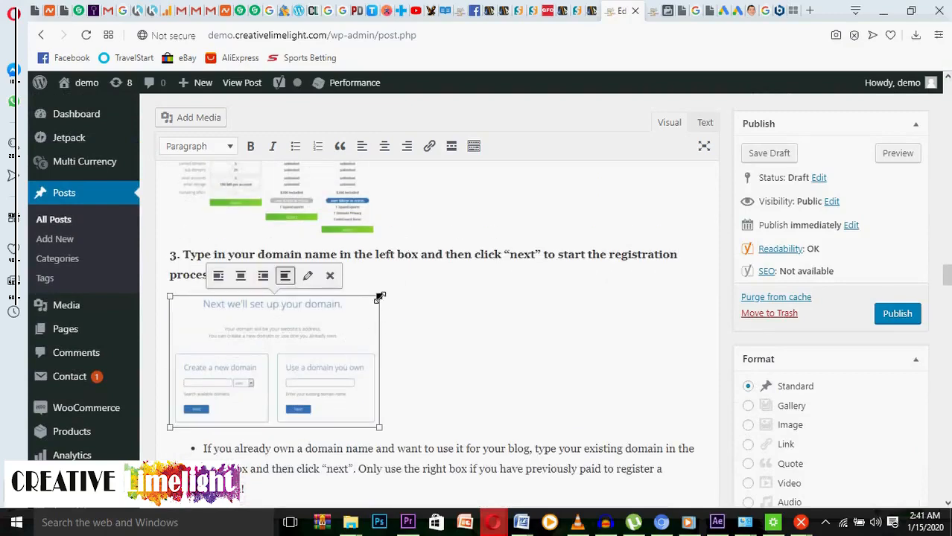
left_click_drag(379, 297, 384, 294)
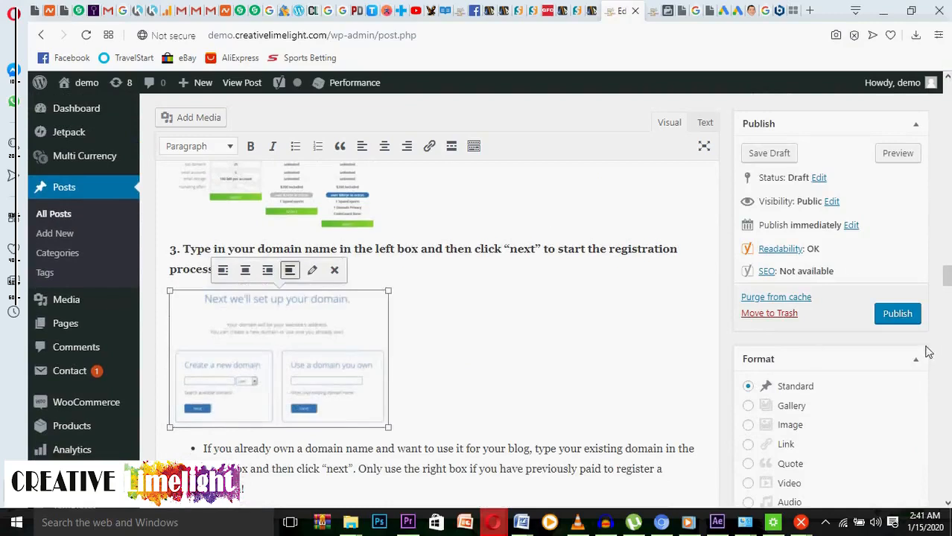
Step: Show the Yoast SEO readability analysis results for the post
scroll(713, 345, "down", 15)
scroll(669, 334, "down", 15)
scroll(661, 330, "down", 8)
left_click_drag(945, 414, 943, 328)
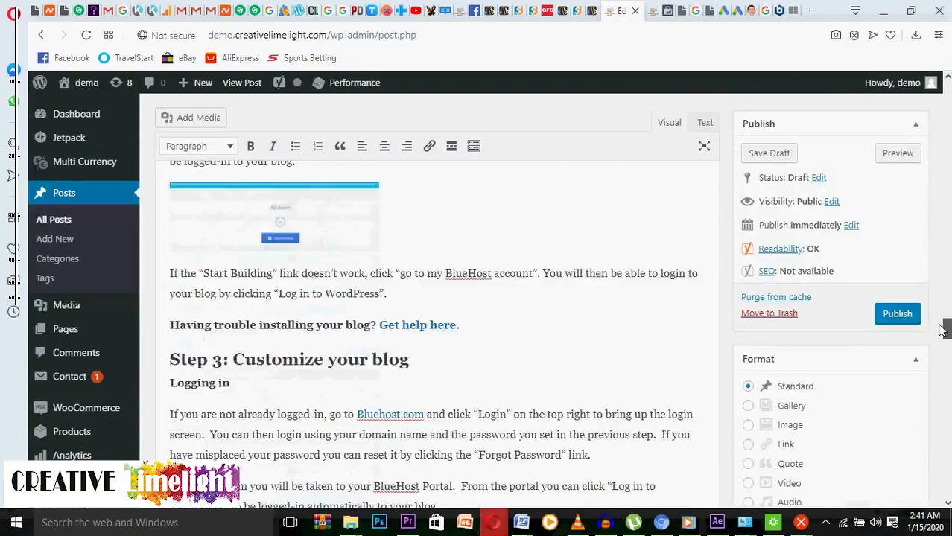
left_click(788, 251)
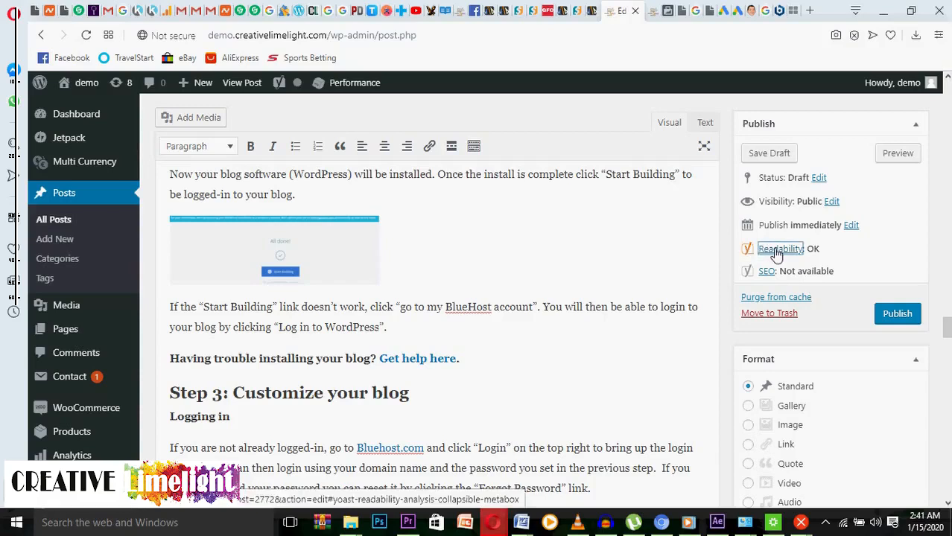
scroll(842, 312, "down", 10)
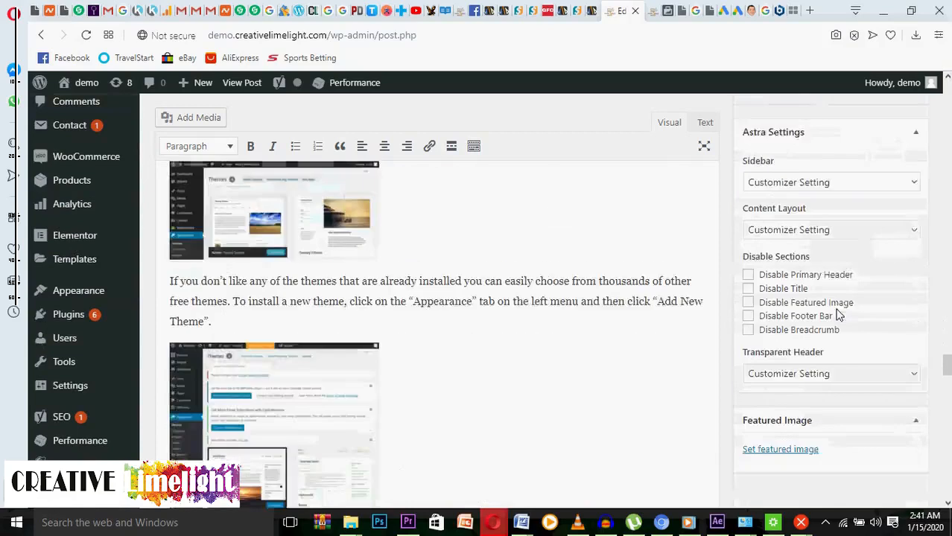
scroll(838, 315, "down", 10)
scroll(846, 317, "down", 10)
scroll(346, 208, "up", 3)
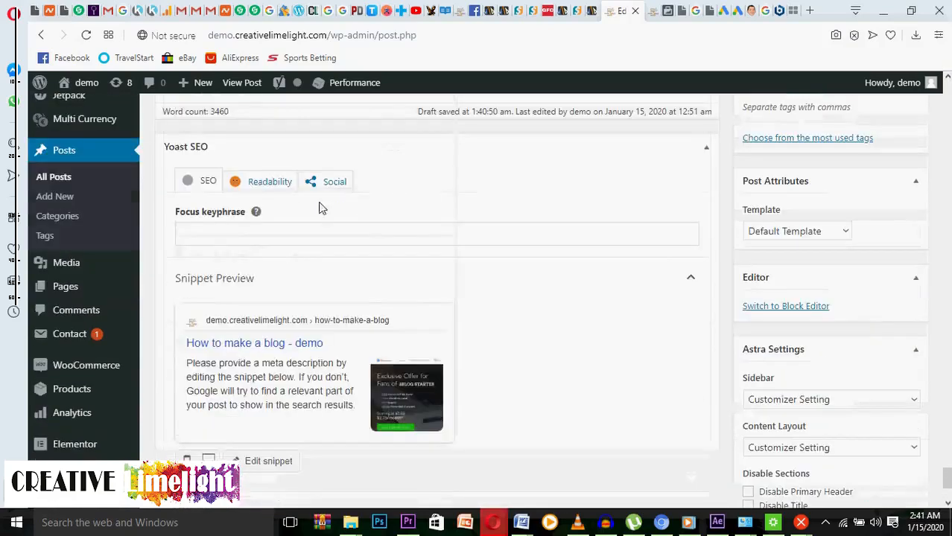
left_click(252, 186)
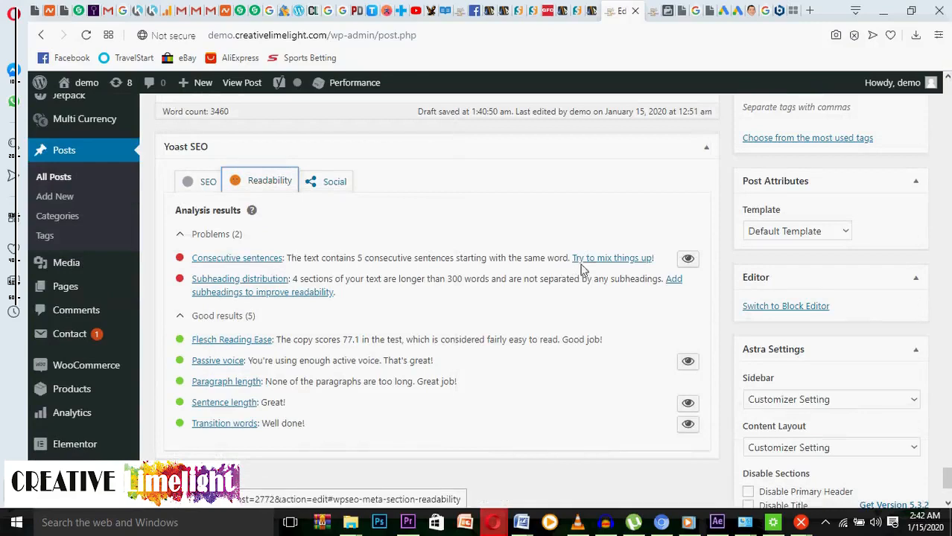
Step: Highlight the sentences flagged by the consecutive sentences check and locate them in the post text
left_click(688, 261)
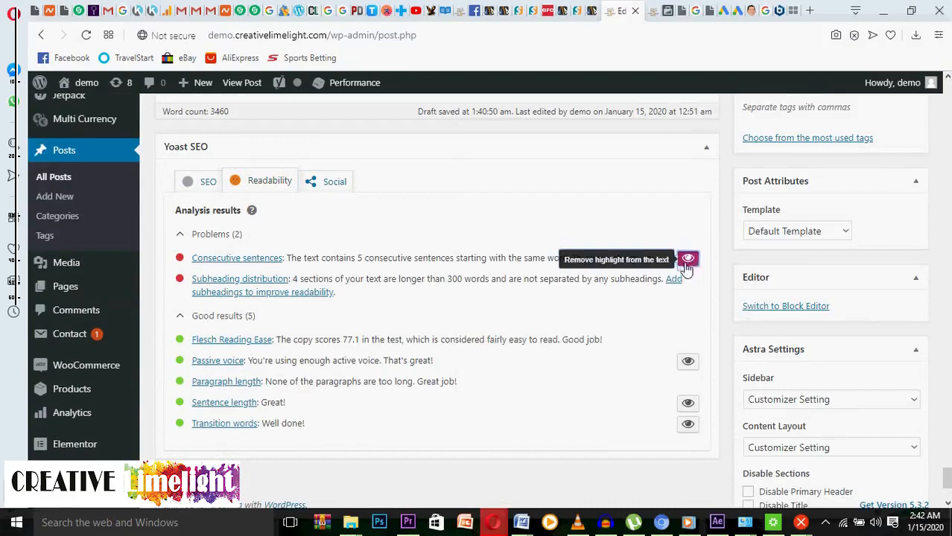
scroll(687, 267, "up", 15)
scroll(686, 261, "up", 15)
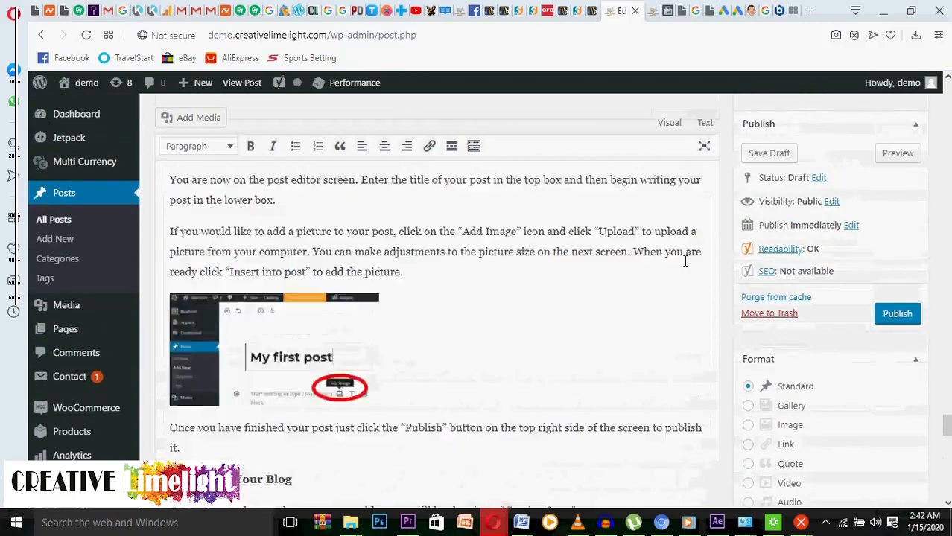
scroll(685, 260, "up", 15)
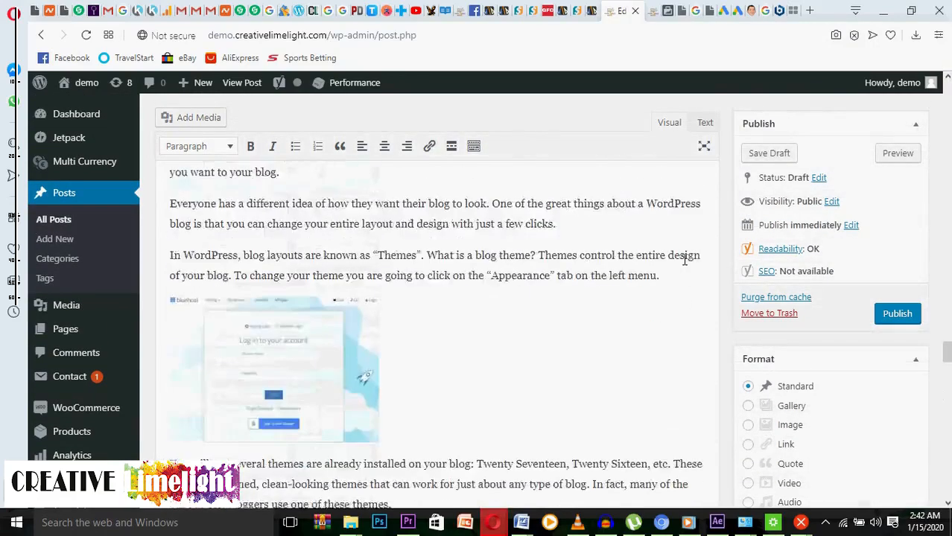
scroll(683, 258, "up", 15)
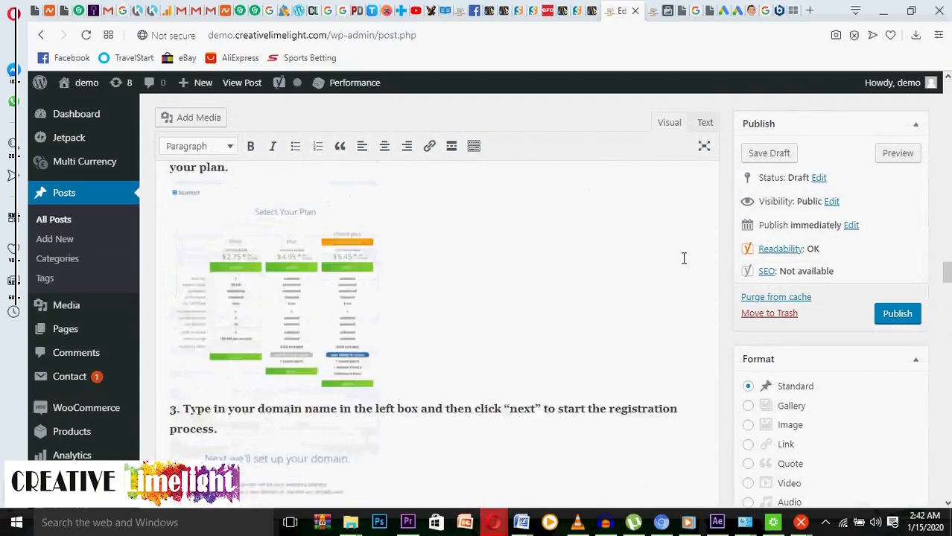
scroll(682, 256, "down", 4)
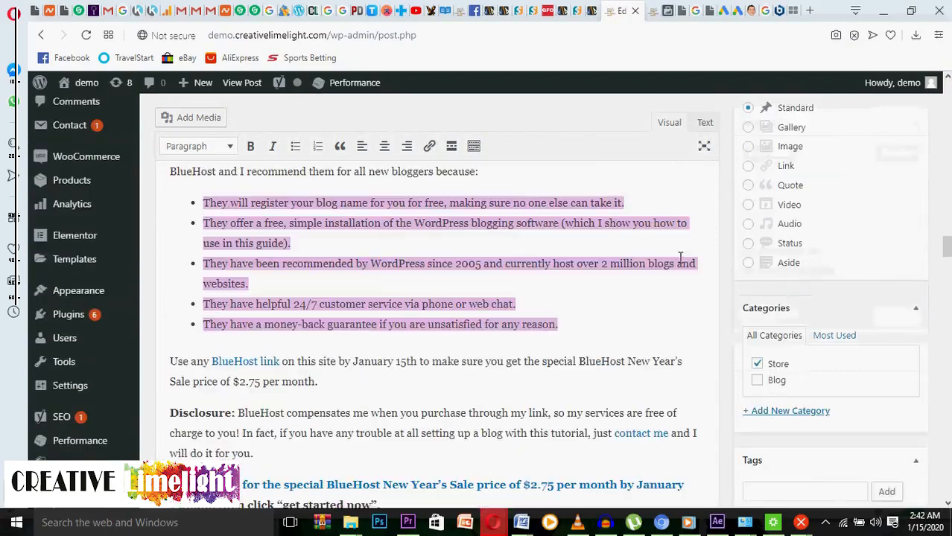
Step: Replace "They" with "BlueHost" at the start of the first bullet about registering the blog name
left_click(229, 203)
left_click(231, 206)
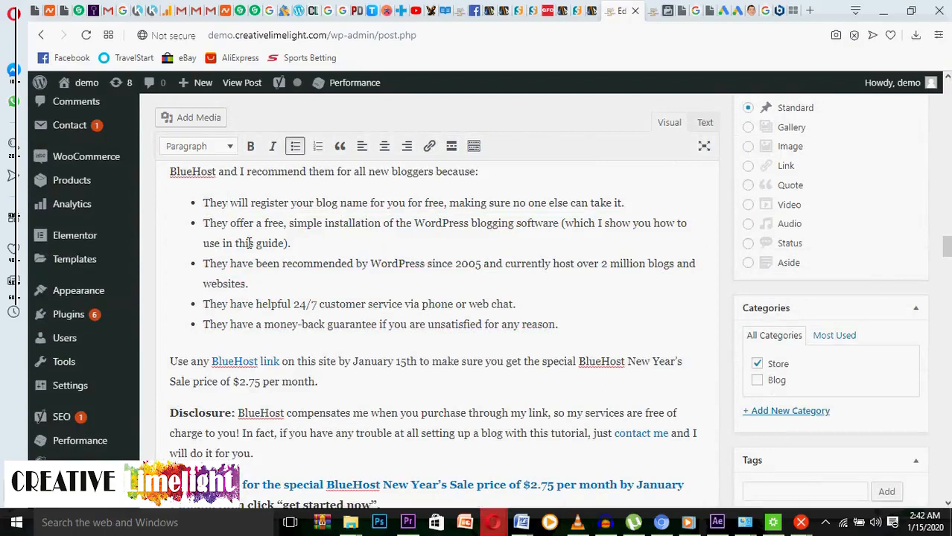
key("BackSpace")
key("BackSpace")
key("BackSpace")
key("BackSpace")
type("Bl")
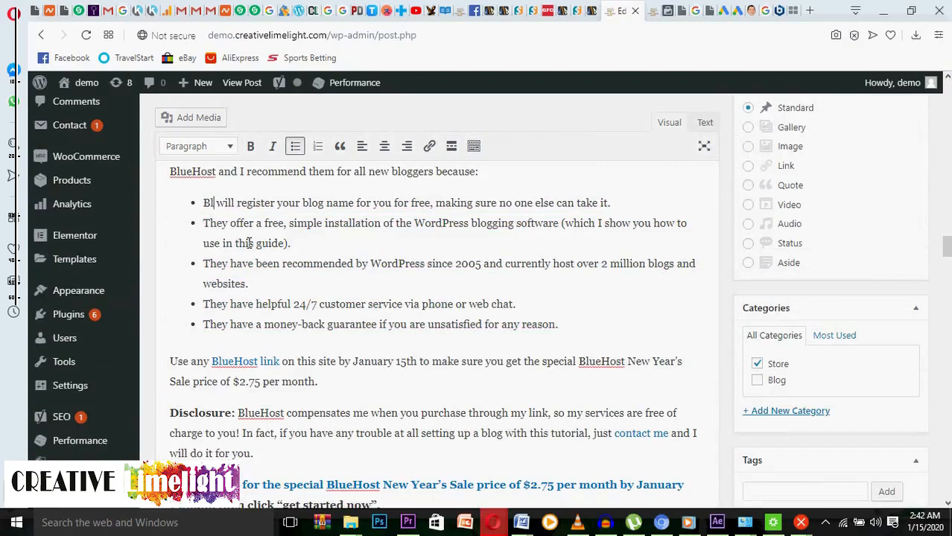
type("ue")
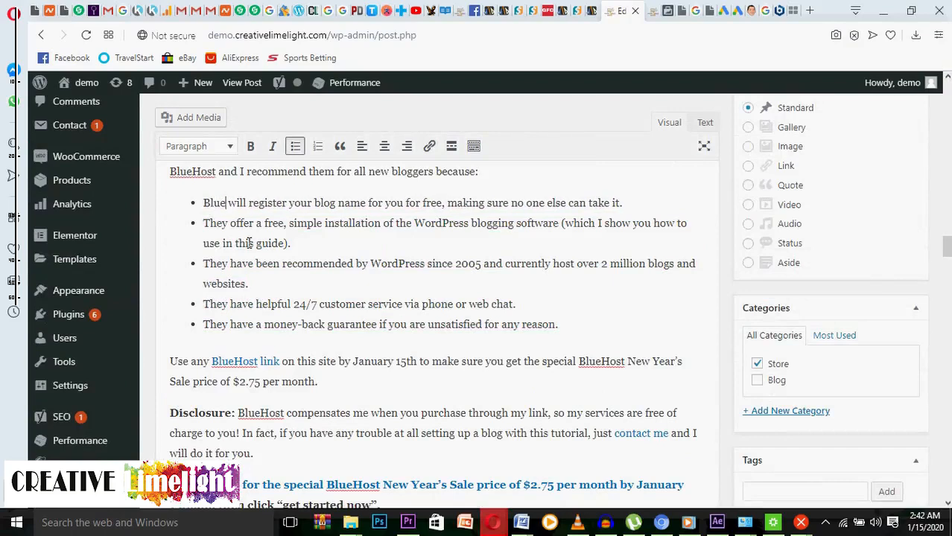
type("Host")
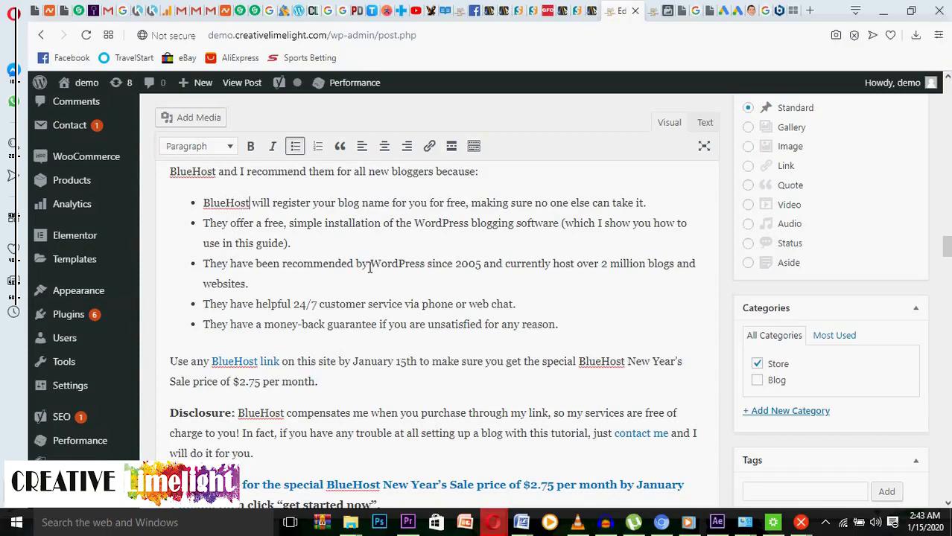
Step: Replace "They have been" with "Wordpress" at the start of the third bullet in the BlueHost list
left_click_drag(371, 266, 414, 266)
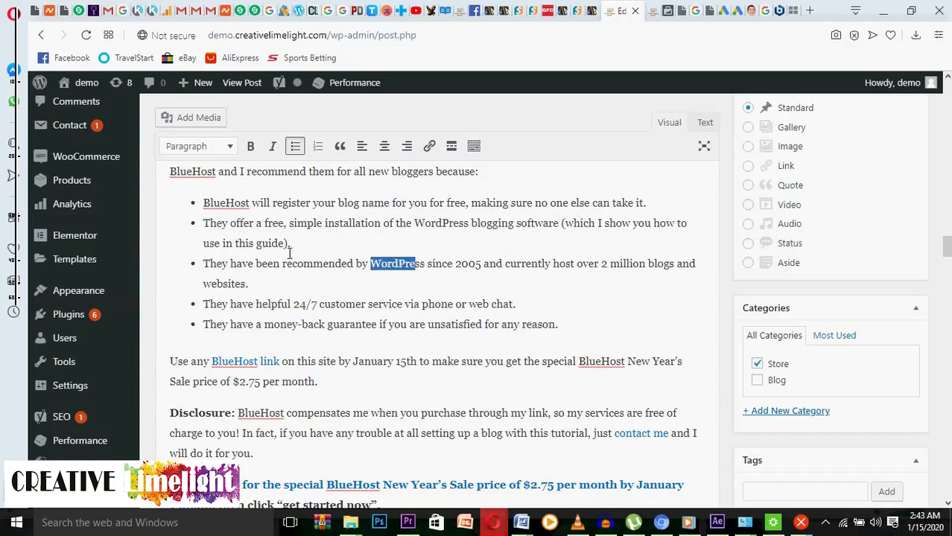
left_click(205, 265)
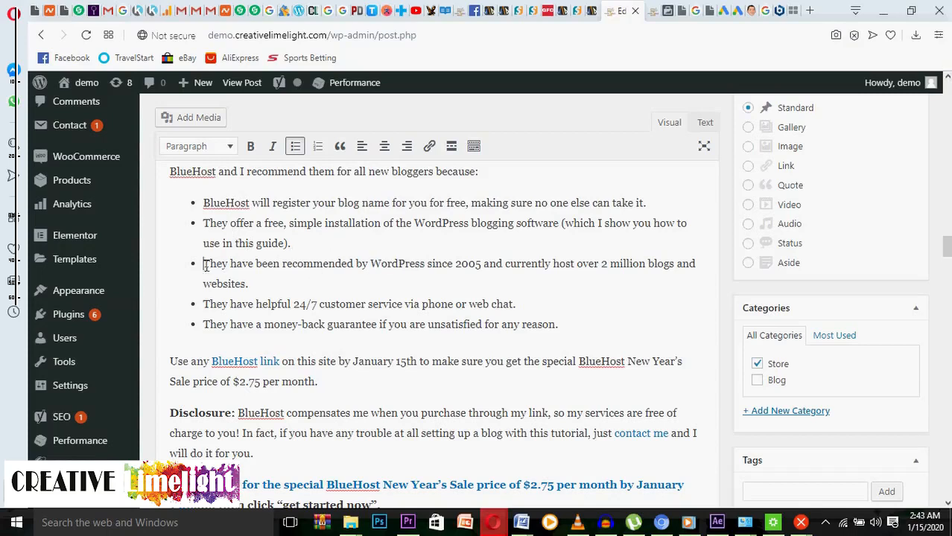
type("W")
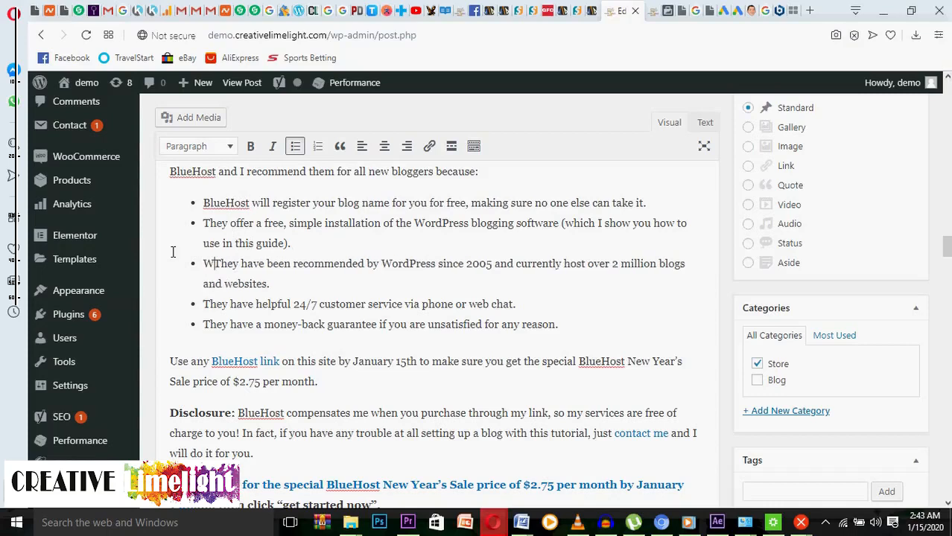
type("ordpre")
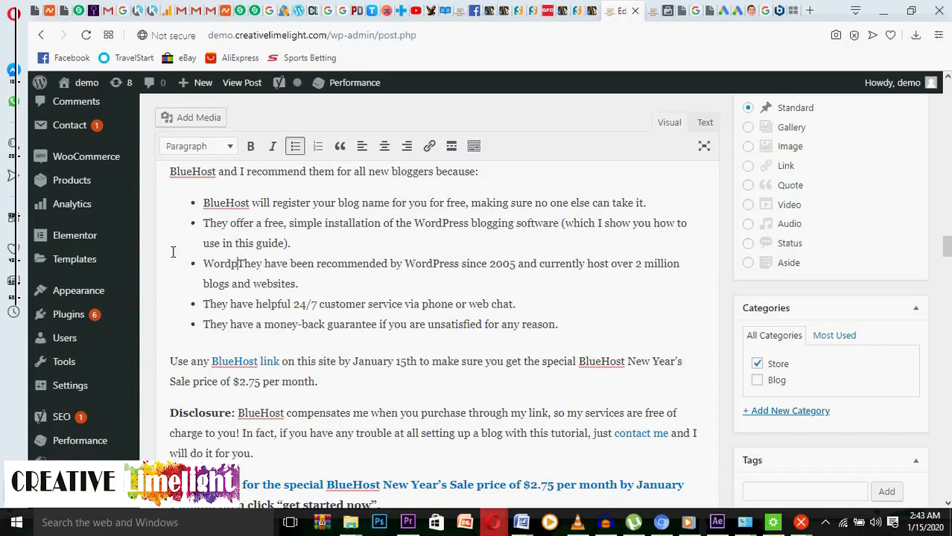
type("ss")
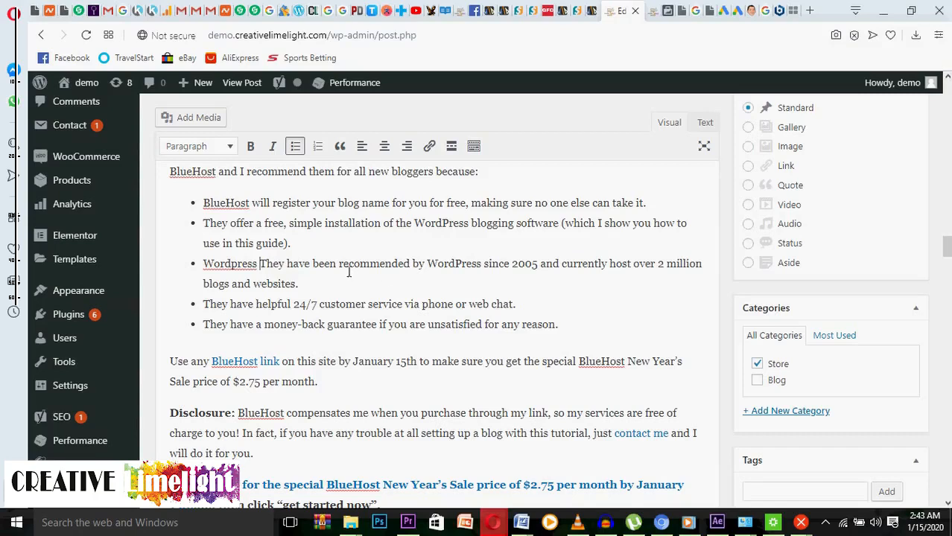
left_click_drag(336, 264, 266, 266)
key("BackSpace")
key("BackSpace")
Step: Replace "by WordPress" with "BlueHost" after "recommended" in the third bullet
left_click_drag(336, 265, 404, 266)
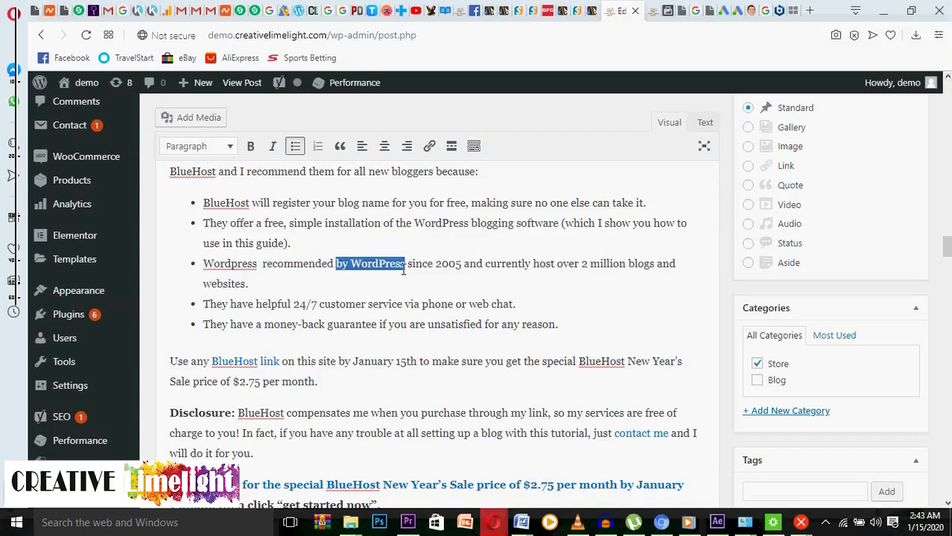
type("Blue")
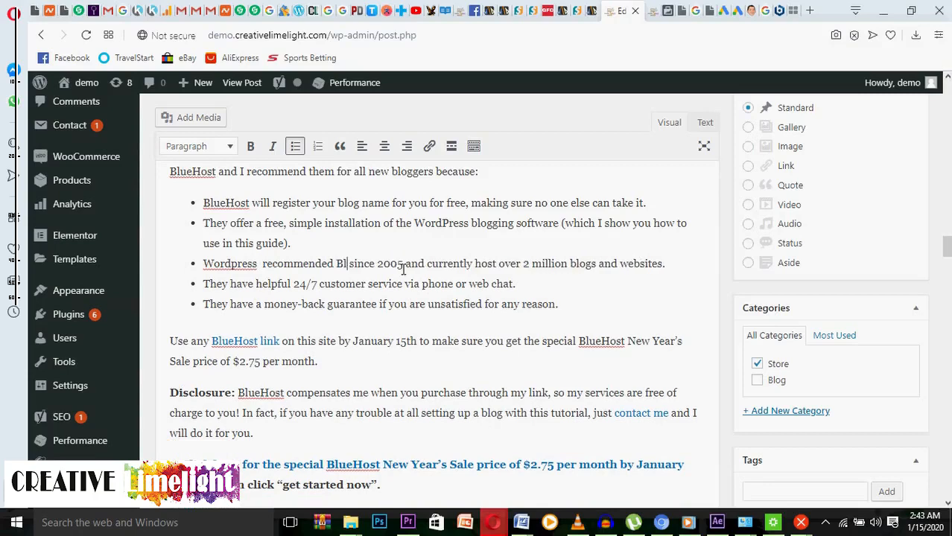
type("Ho")
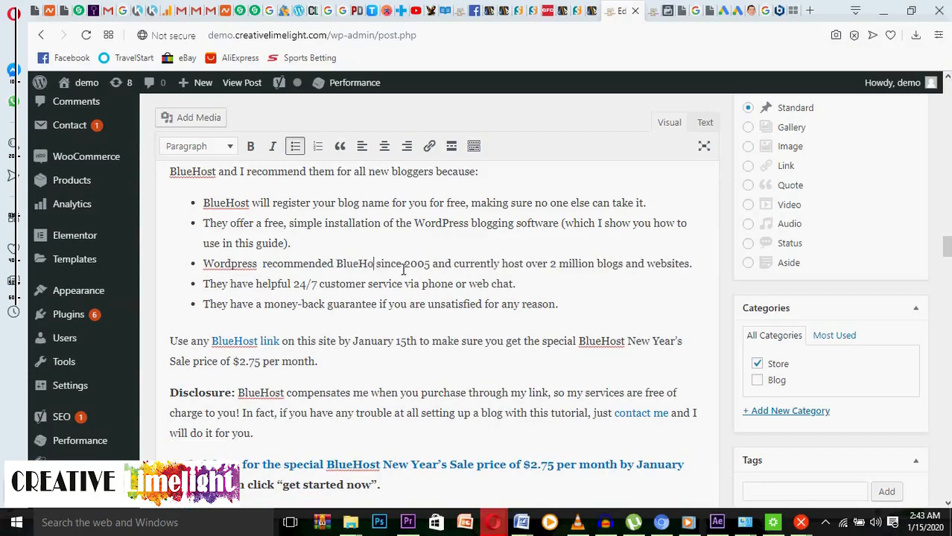
type("st")
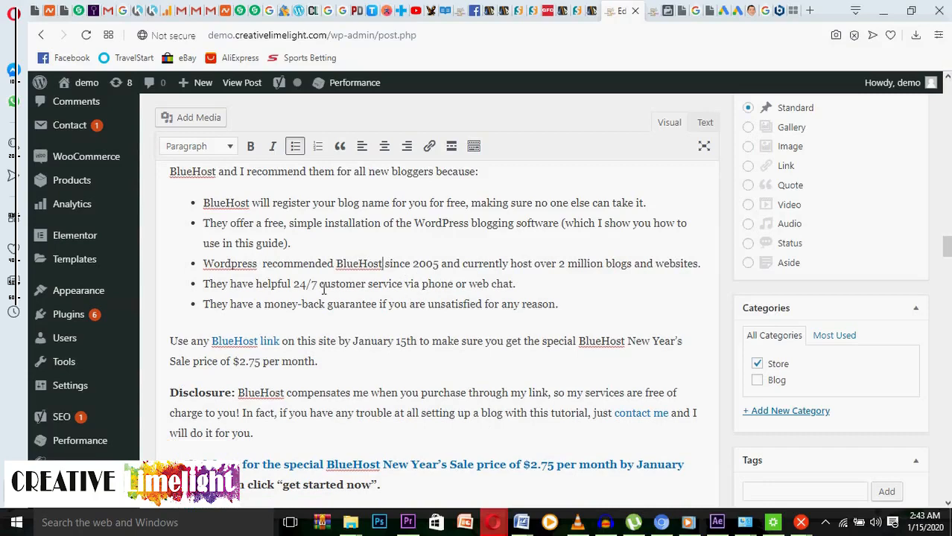
Step: Replace "They" with "BlueHost" at the start of the last bullet about the money-back guarantee
left_click(254, 289)
left_click_drag(228, 306, 206, 311)
type("BlueHost")
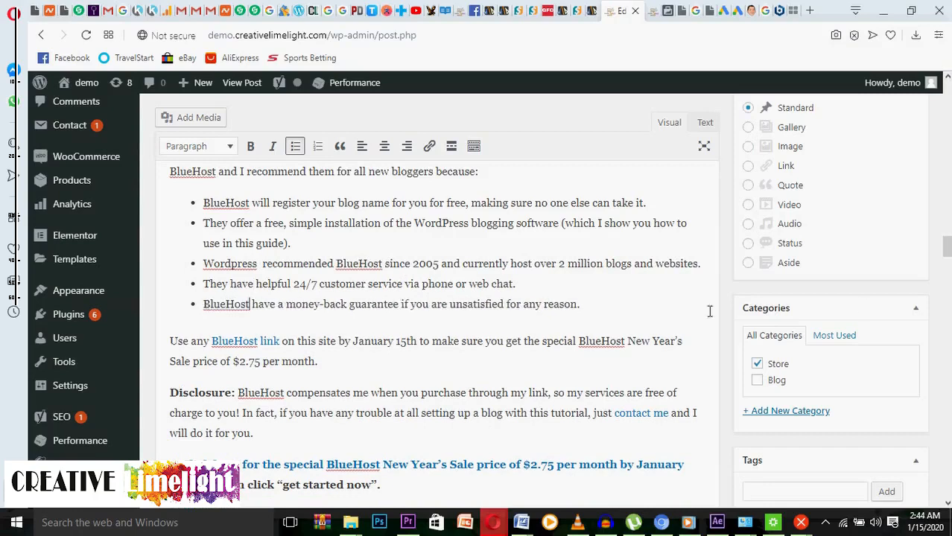
Step: Copy the full post title "How to make a blog"
scroll(871, 299, "up", 3)
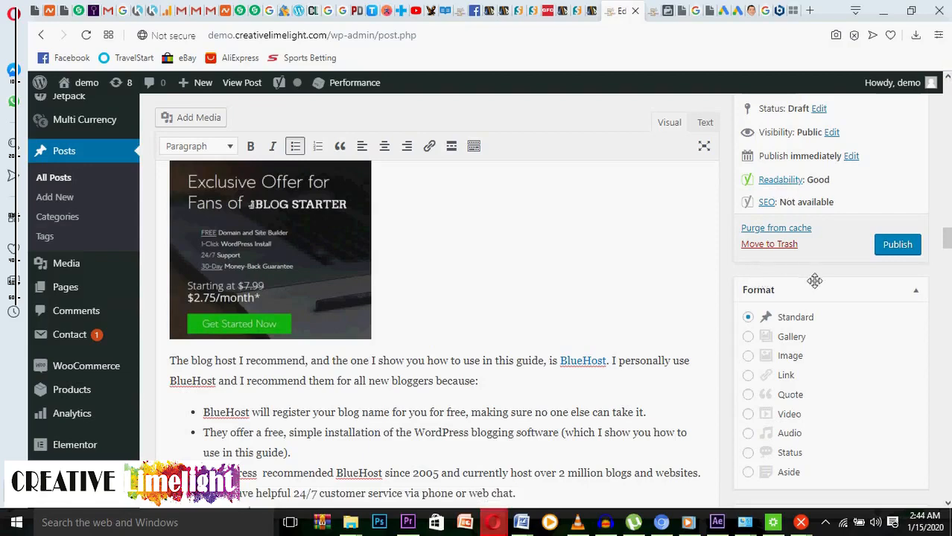
scroll(819, 284, "up", 5)
scroll(819, 284, "up", 15)
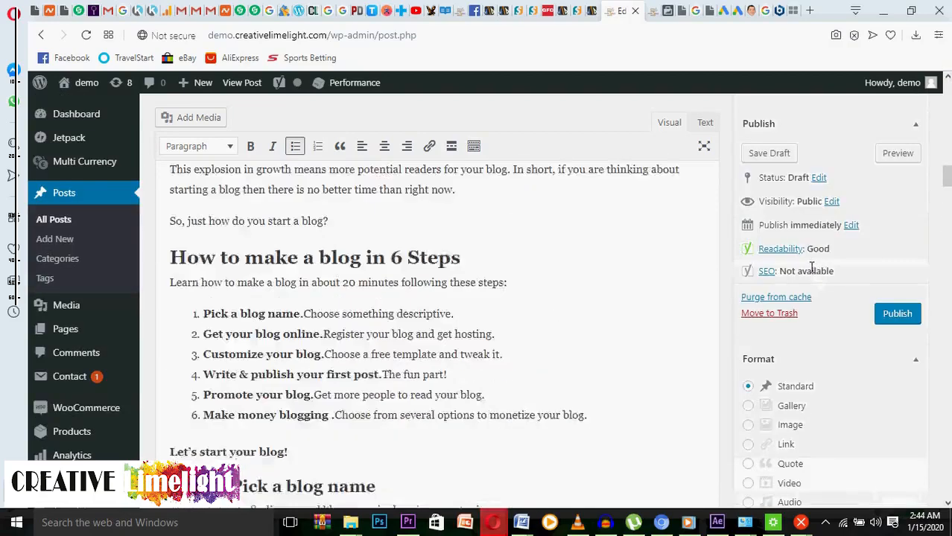
scroll(812, 267, "up", 10)
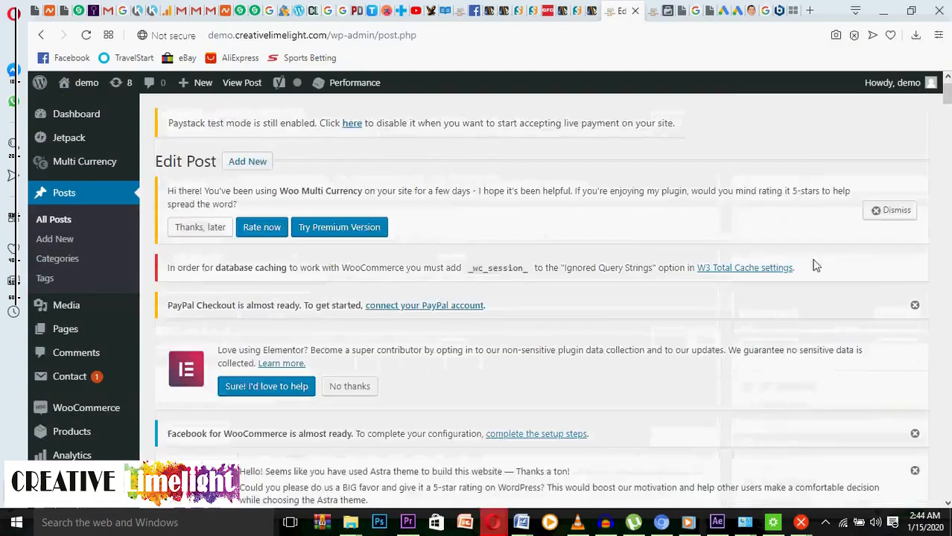
scroll(816, 271, "down", 4)
scroll(815, 271, "down", 2)
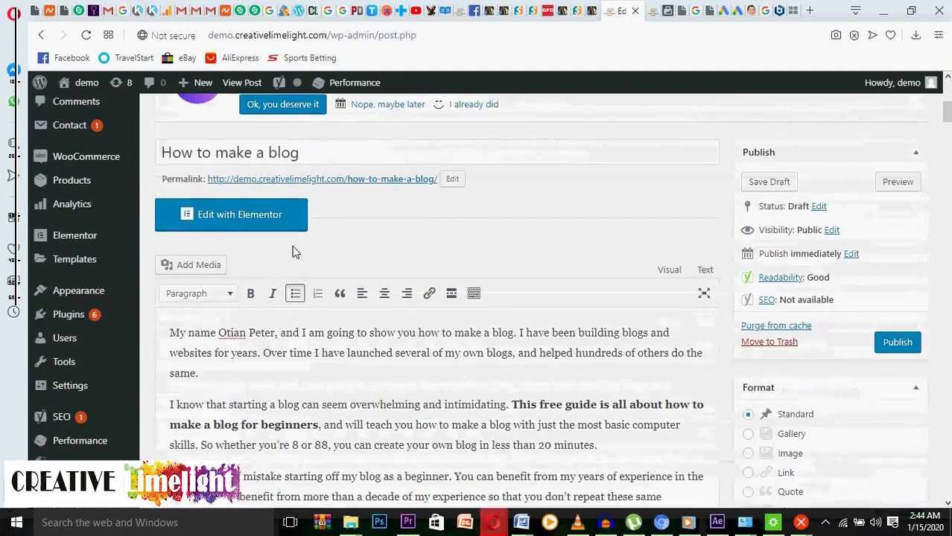
left_click(283, 153)
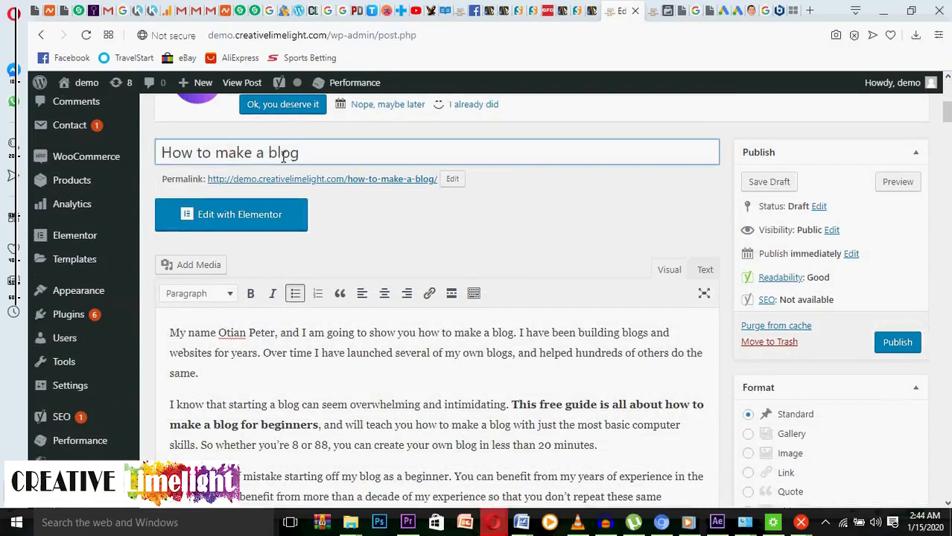
key("ctrl+a")
key("ctrl+c")
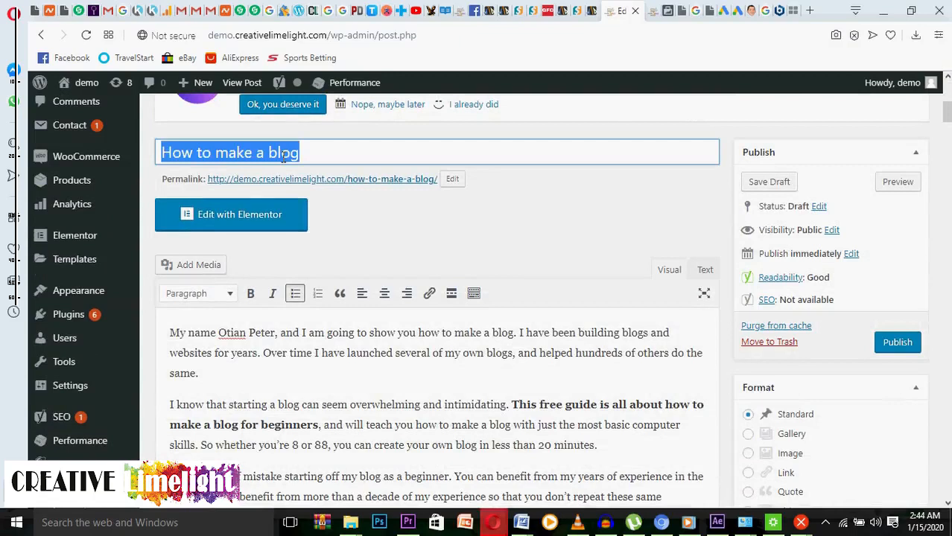
Step: Paste the copied title "How to make a blog" as the Yoast SEO focus keyphrase
scroll(761, 298, "down", 10)
scroll(769, 345, "down", 10)
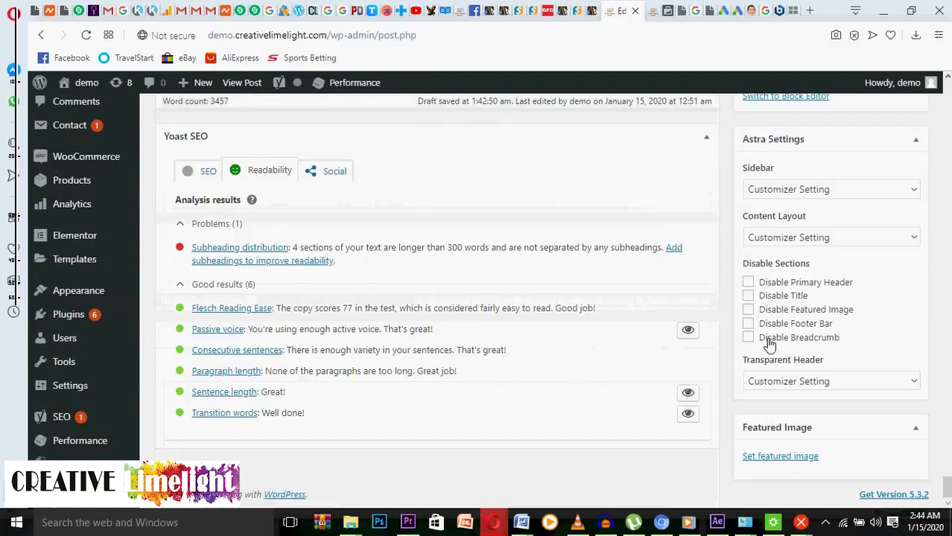
left_click(202, 175)
left_click(240, 219)
key("ctrl+v")
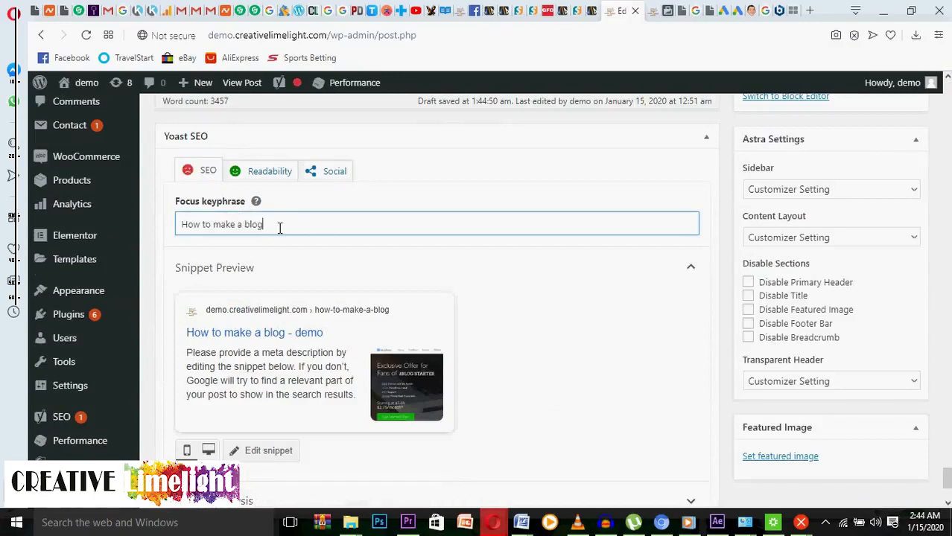
Step: Expand the Yoast SEO analysis for the focus keyphrase and review its problems and improvements
scroll(280, 231, "down", 3)
left_click(221, 298)
scroll(284, 281, "down", 2)
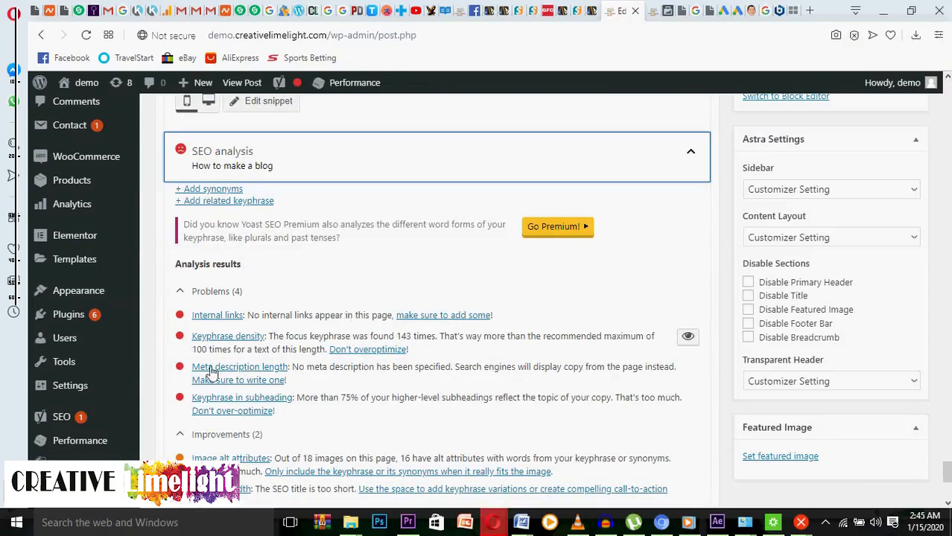
Step: Examine the post text from the promotion section back up to the introduction for overuse of the focus keyphrase
scroll(743, 347, "up", 1)
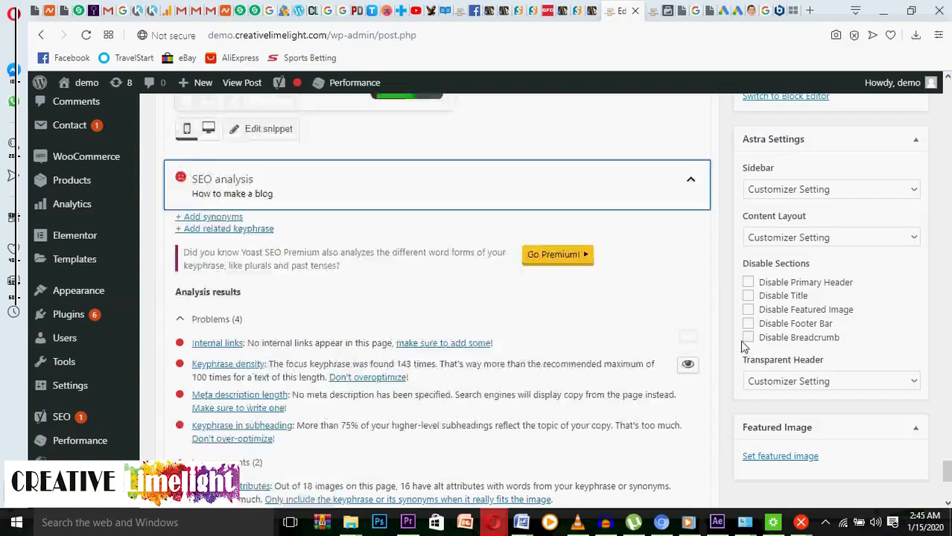
scroll(737, 344, "up", 15)
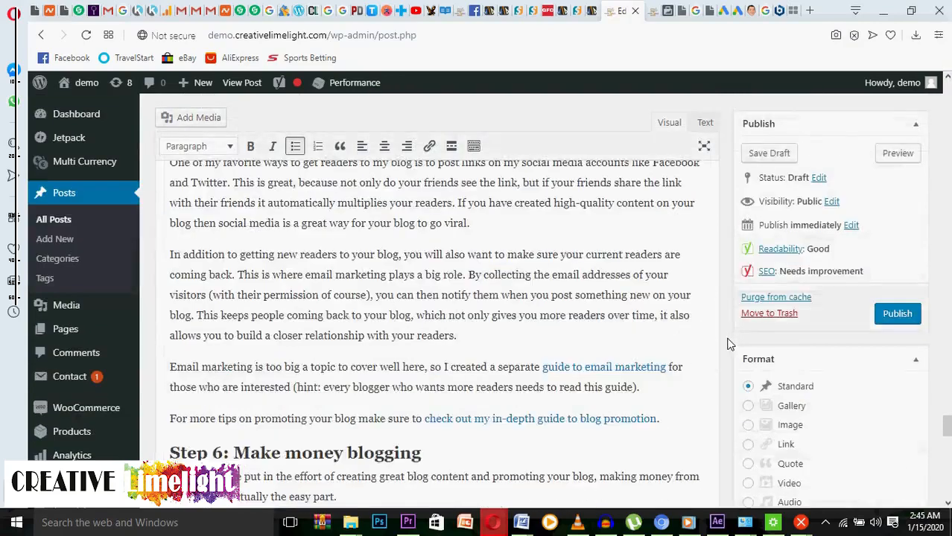
scroll(729, 345, "down", 2)
scroll(729, 345, "down", 1)
scroll(450, 376, "up", 5)
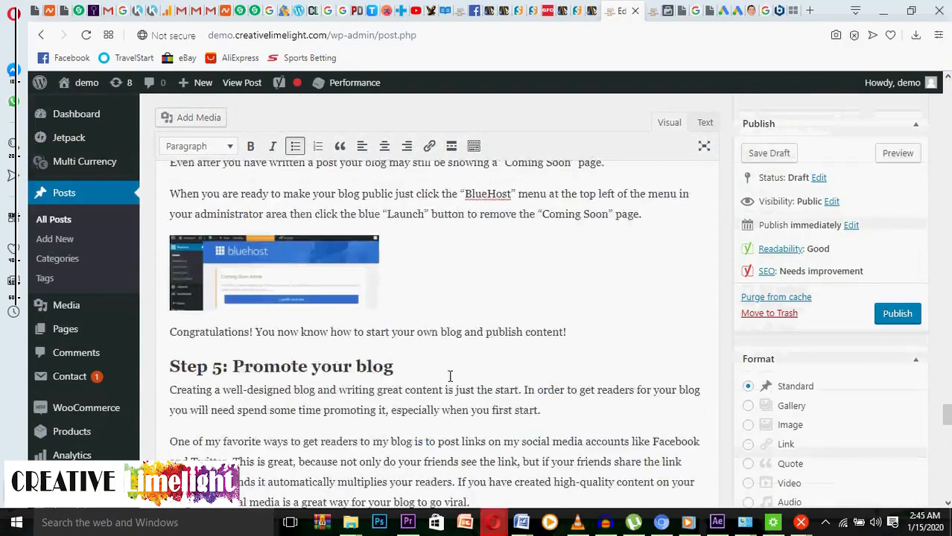
scroll(450, 377, "up", 12)
scroll(449, 376, "up", 10)
scroll(450, 376, "up", 10)
scroll(449, 375, "up", 6)
scroll(449, 375, "up", 10)
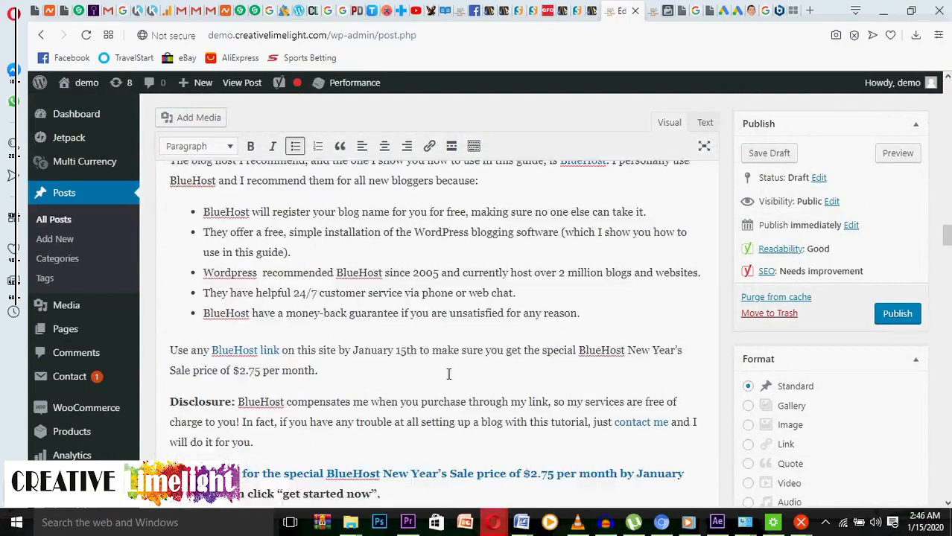
scroll(449, 375, "up", 10)
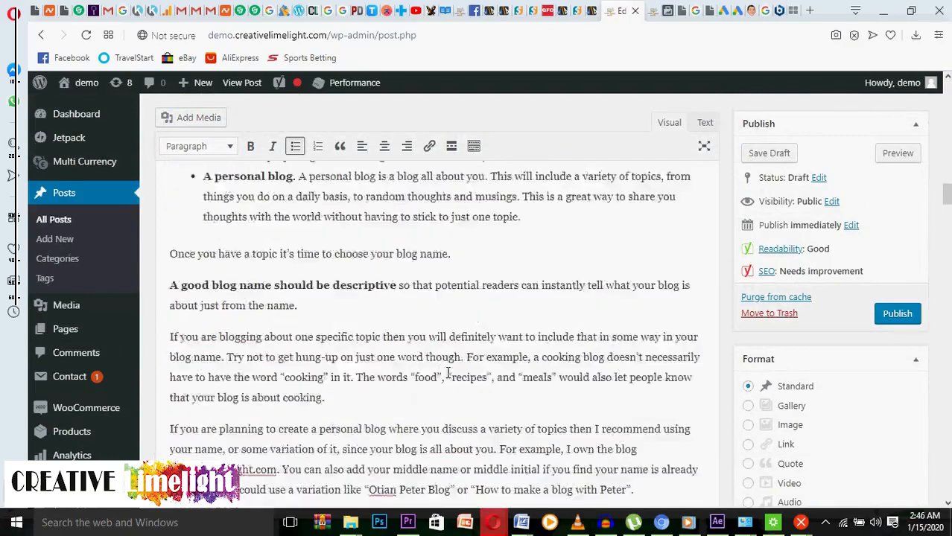
scroll(449, 374, "up", 5)
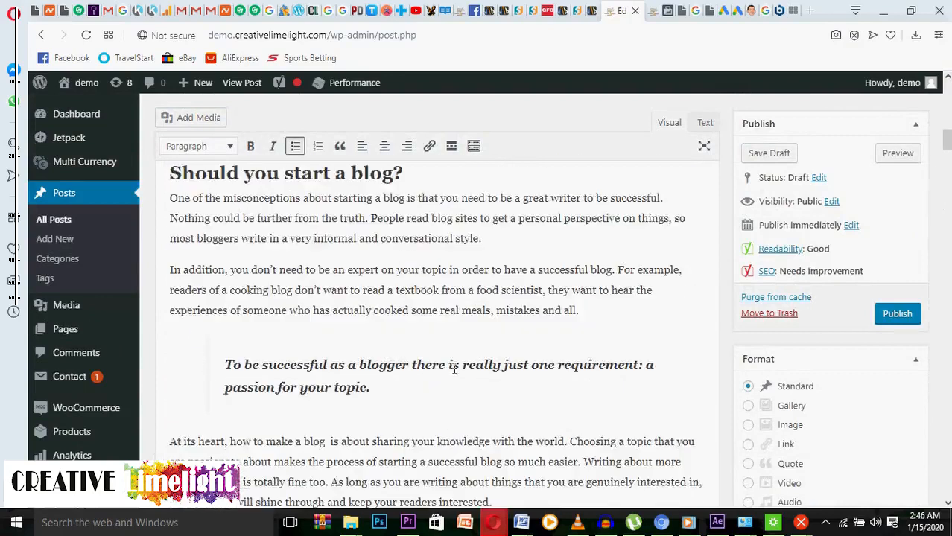
scroll(480, 374, "up", 8)
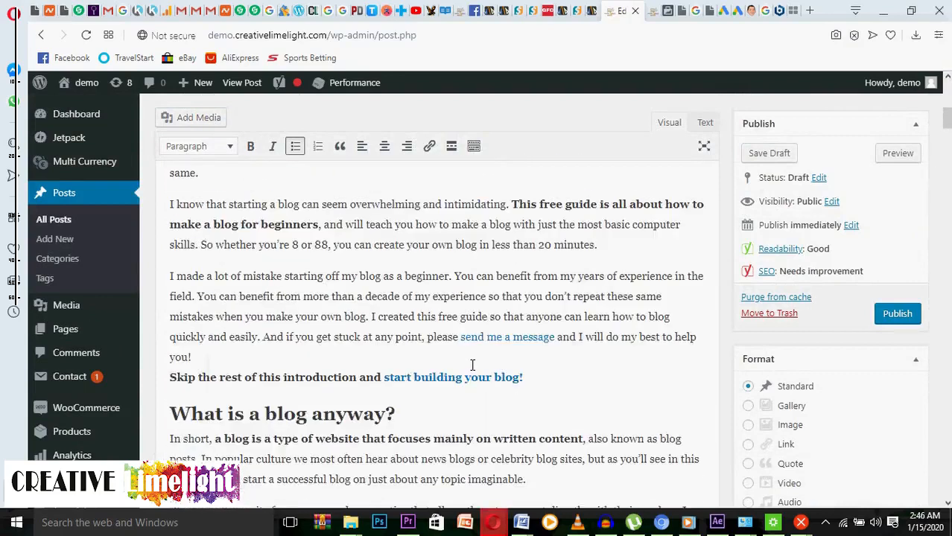
scroll(472, 364, "up", 8)
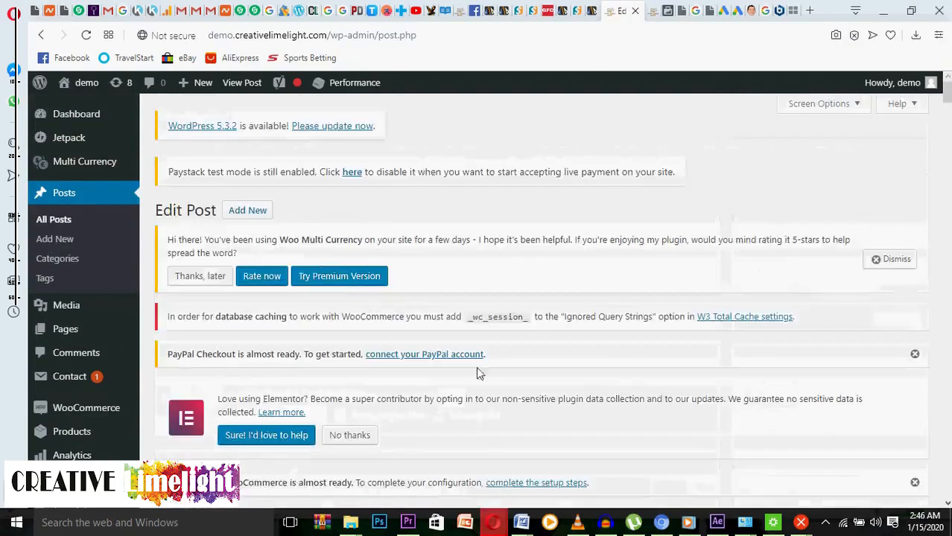
Step: Change "make a blog for beginners" to "Create a blog for beginners" in the bold sentence of the introduction
scroll(478, 371, "down", 15)
scroll(312, 367, "down", 6)
scroll(311, 366, "down", 8)
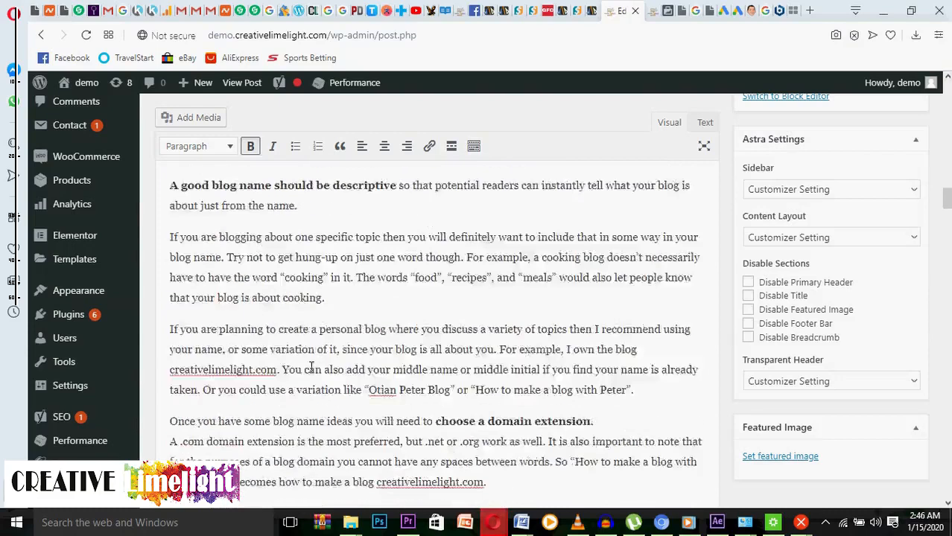
Step: Examine the post text from the blog-naming section back up to the introduction for further uses of the focus keyphrase
scroll(311, 367, "down", 8)
scroll(313, 366, "up", 20)
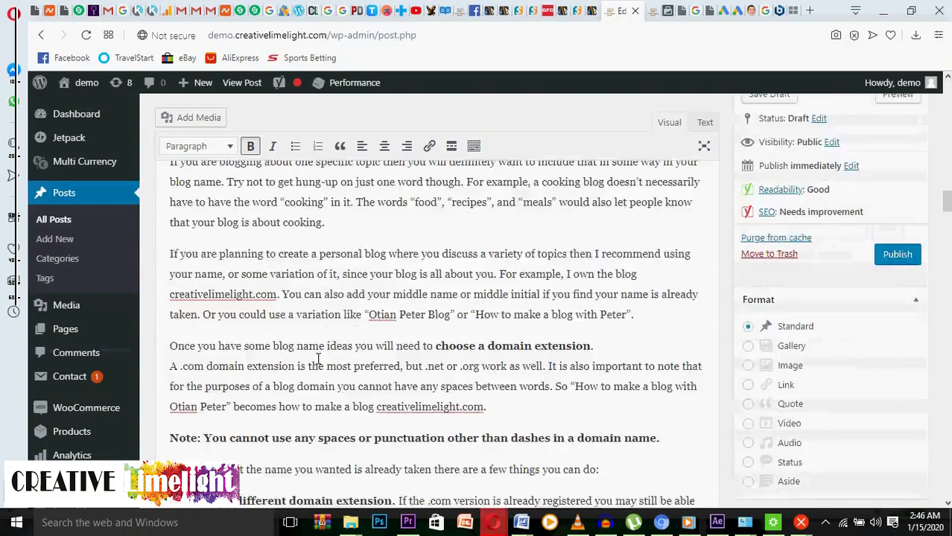
scroll(320, 357, "up", 5)
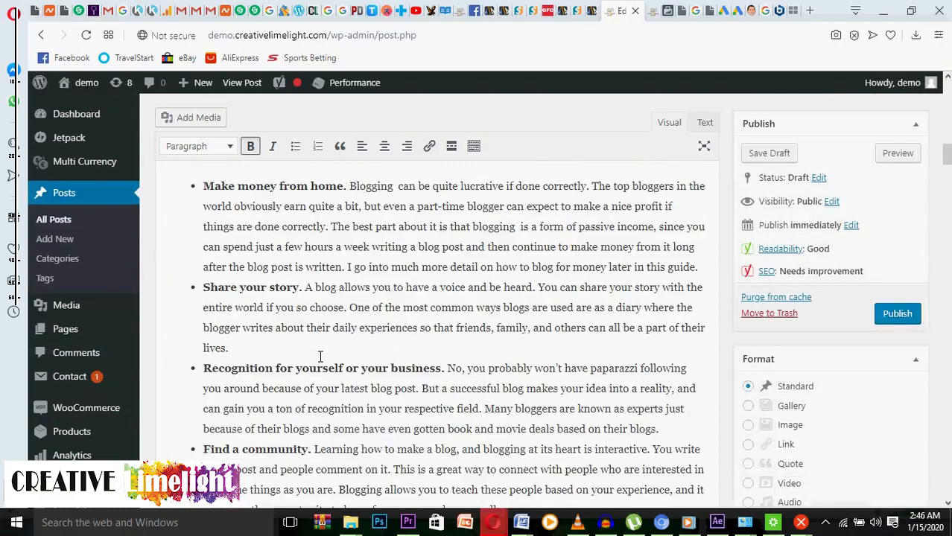
scroll(321, 357, "up", 7)
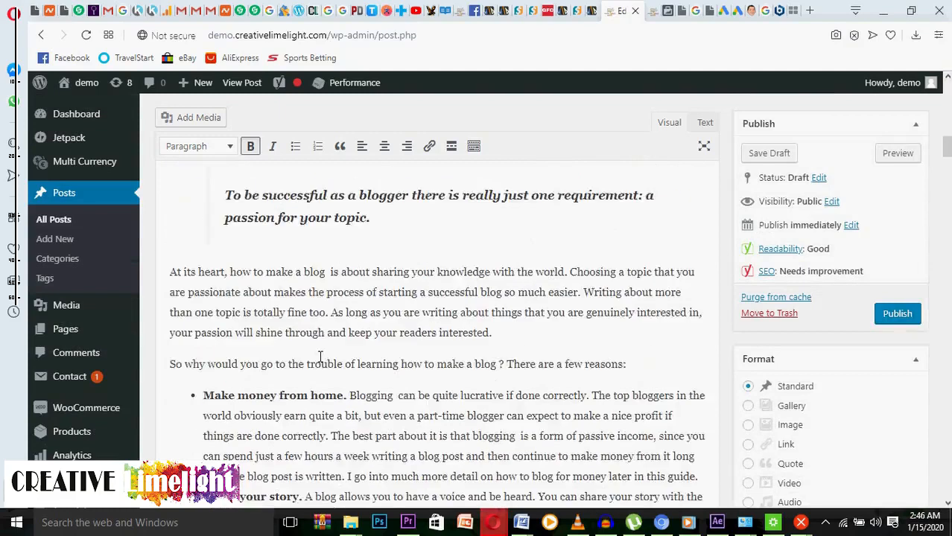
scroll(321, 357, "up", 3)
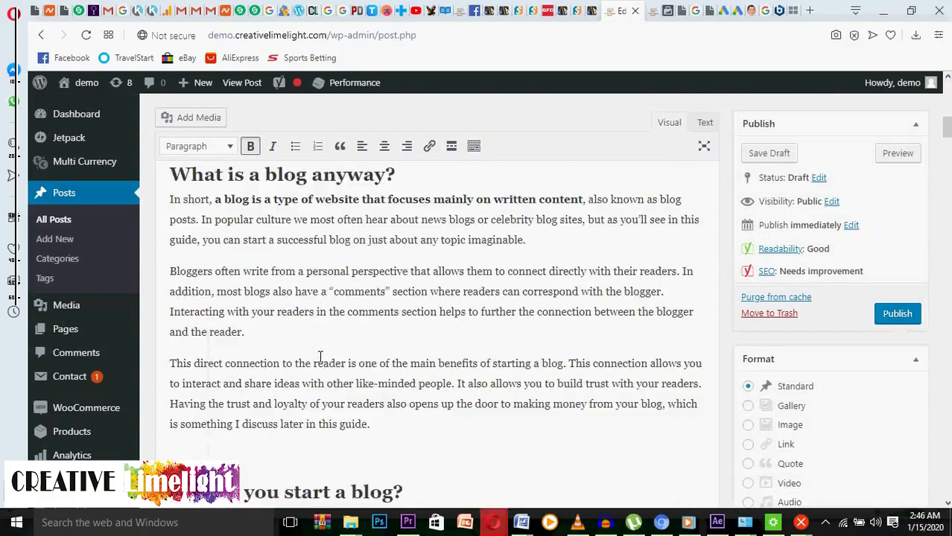
scroll(321, 357, "up", 3)
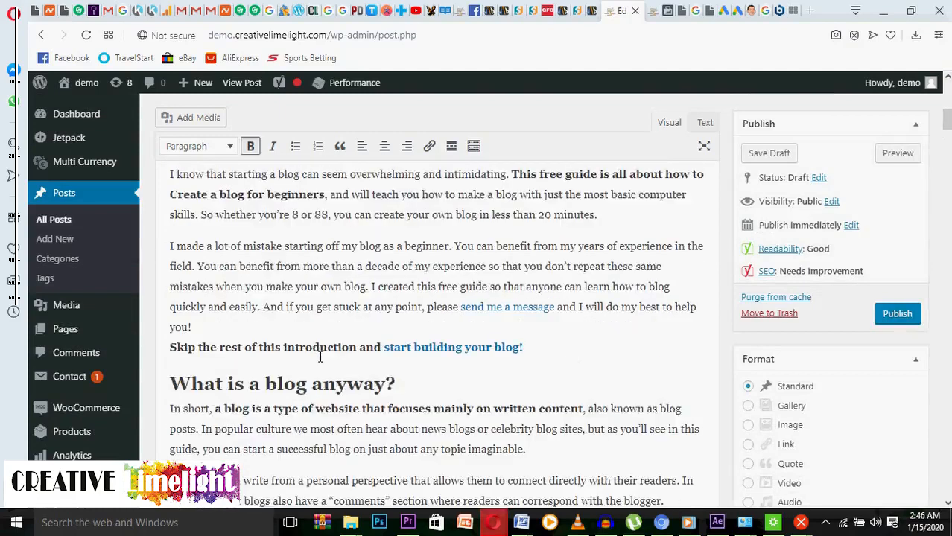
scroll(320, 356, "up", 1)
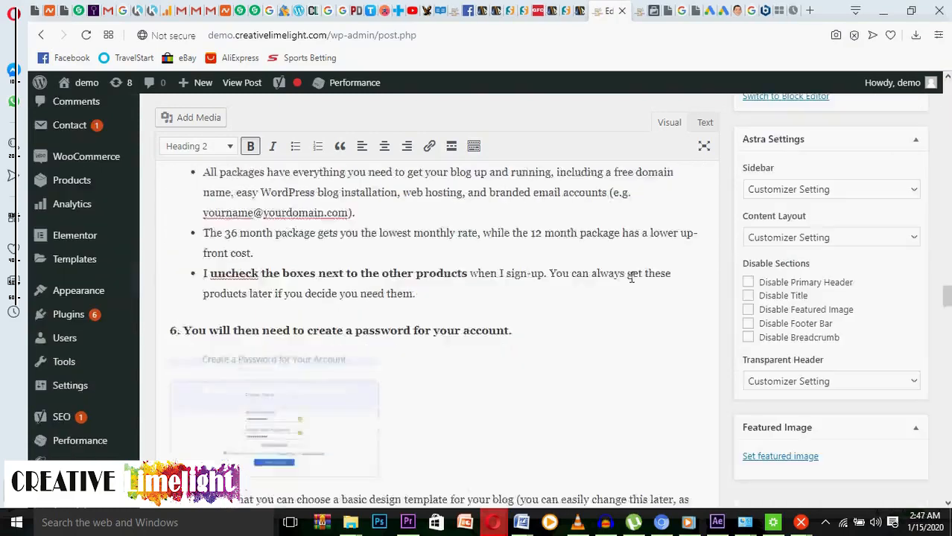
Step: Highlight the keyphrase density matches in the post and examine them from the promotion section back up to the blog design section
scroll(633, 277, "down", 12)
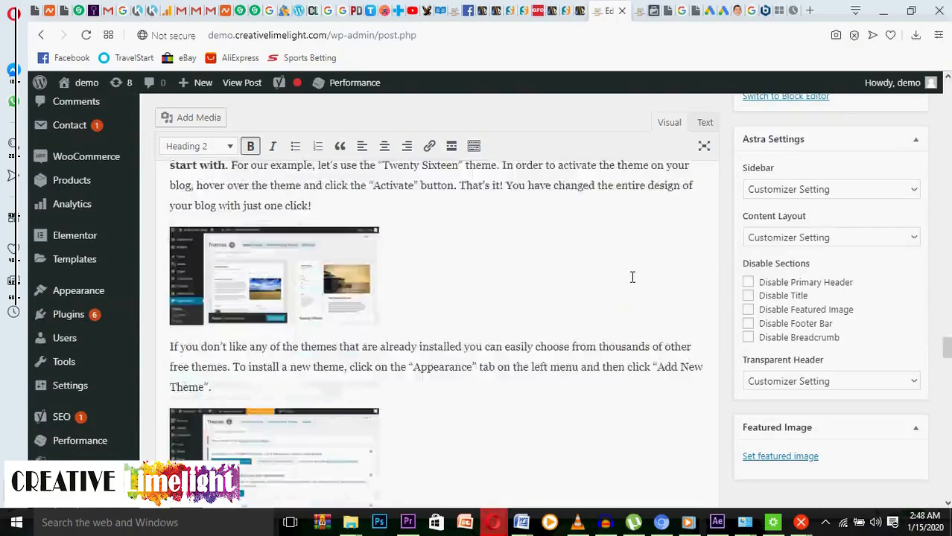
scroll(632, 277, "down", 20)
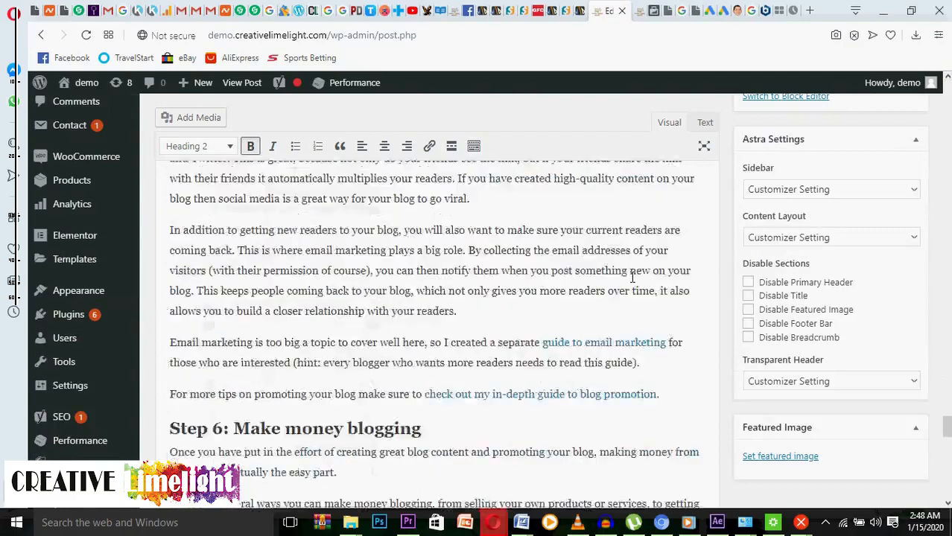
scroll(633, 277, "down", 8)
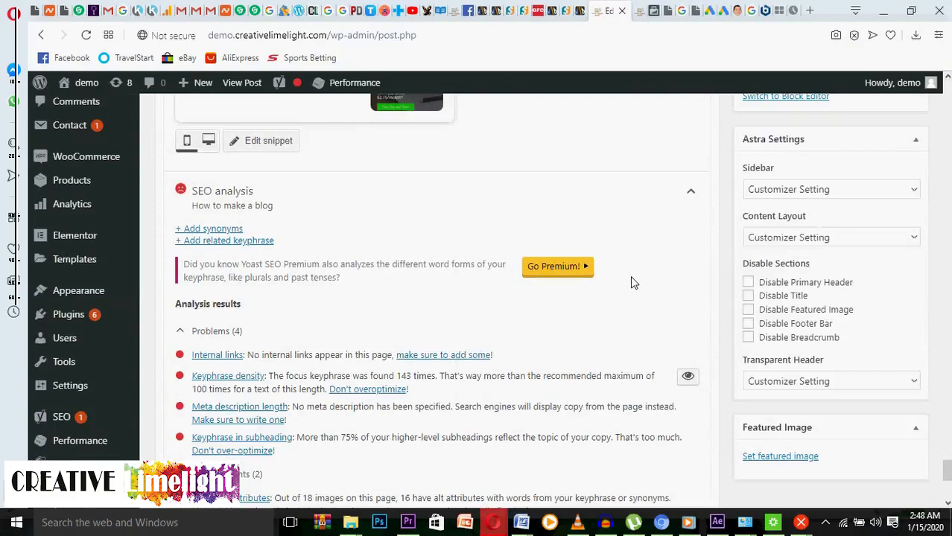
left_click(686, 380)
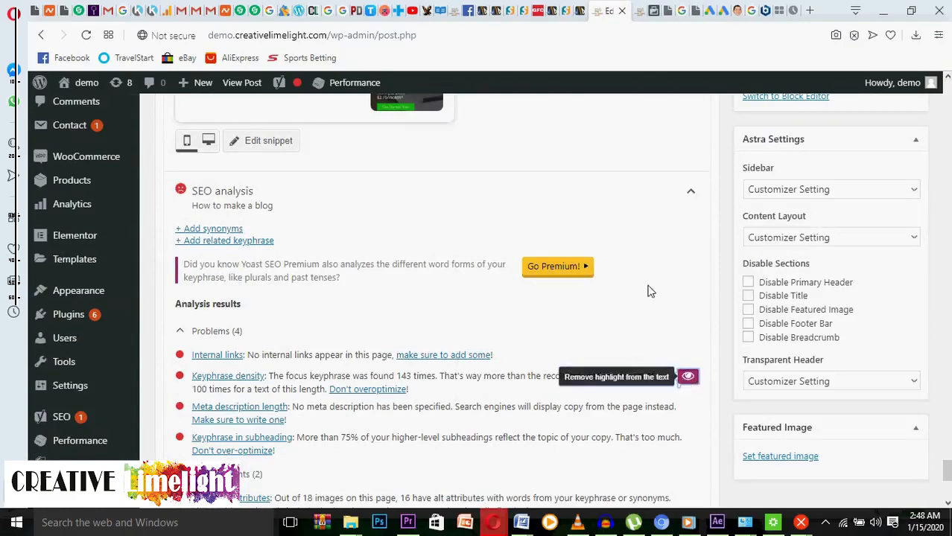
scroll(648, 291, "up", 10)
scroll(650, 283, "up", 3)
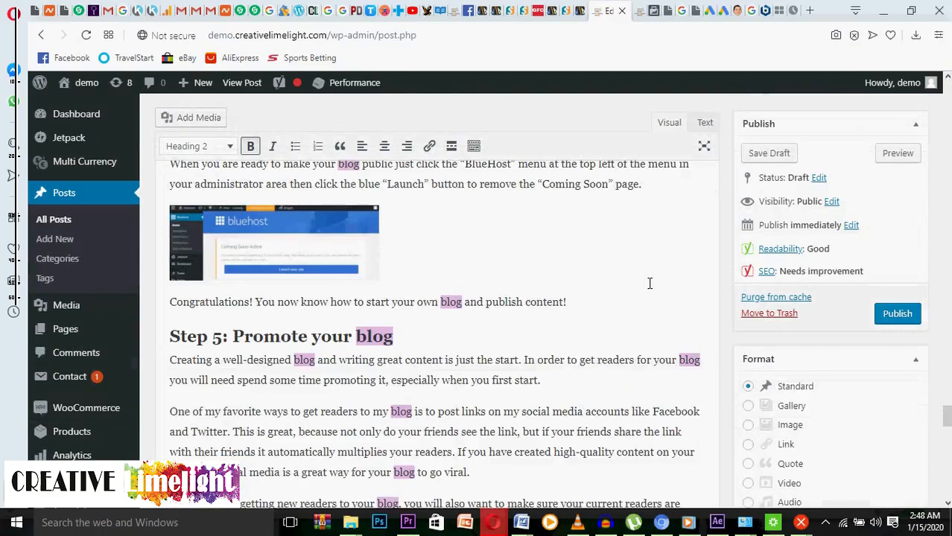
scroll(649, 284, "up", 10)
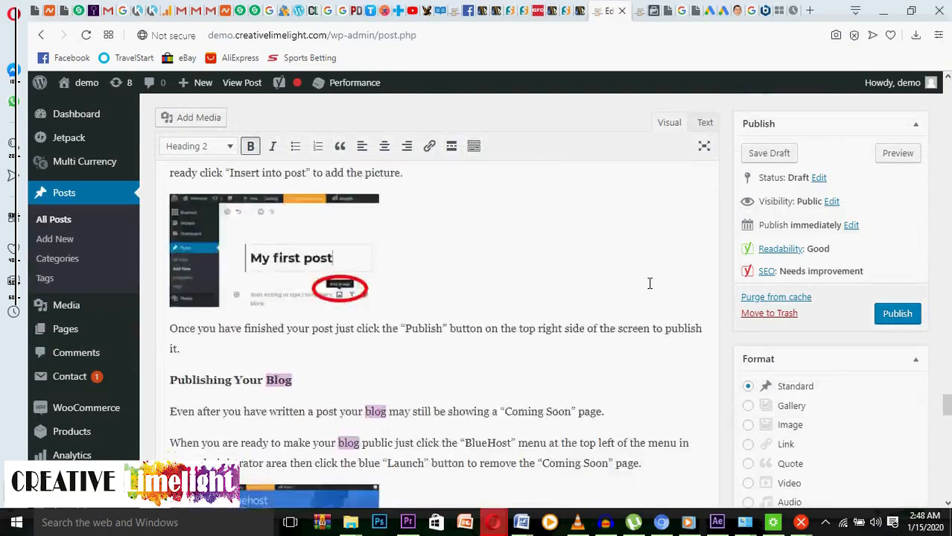
scroll(650, 283, "up", 4)
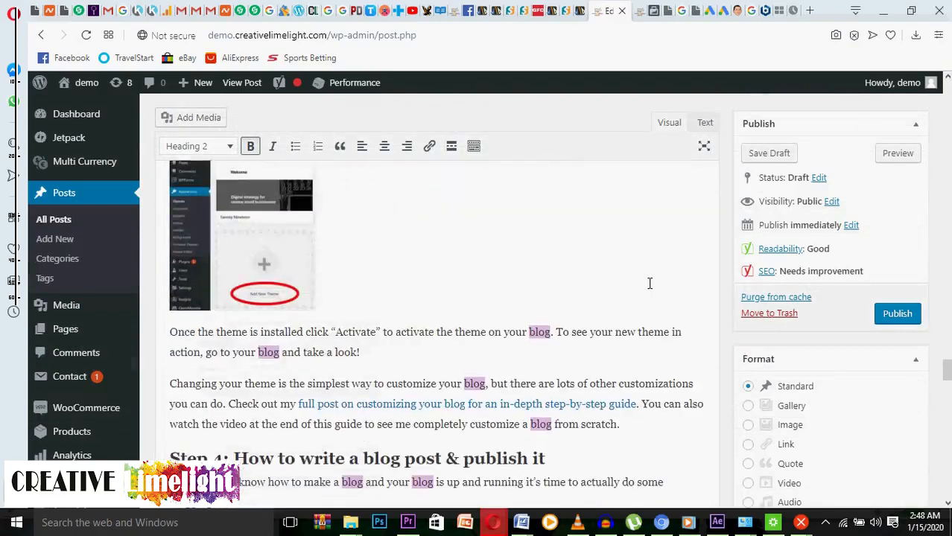
scroll(649, 283, "up", 2)
scroll(649, 283, "up", 5)
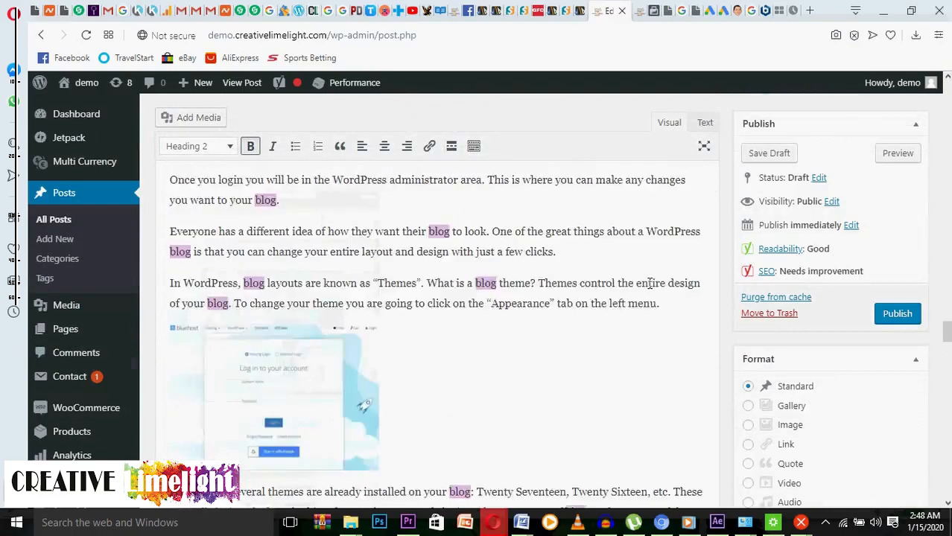
scroll(650, 283, "up", 5)
Step: Review the Yoast SEO problems and improvements again together with the focus keyphrase and snippet preview
scroll(662, 307, "down", 10)
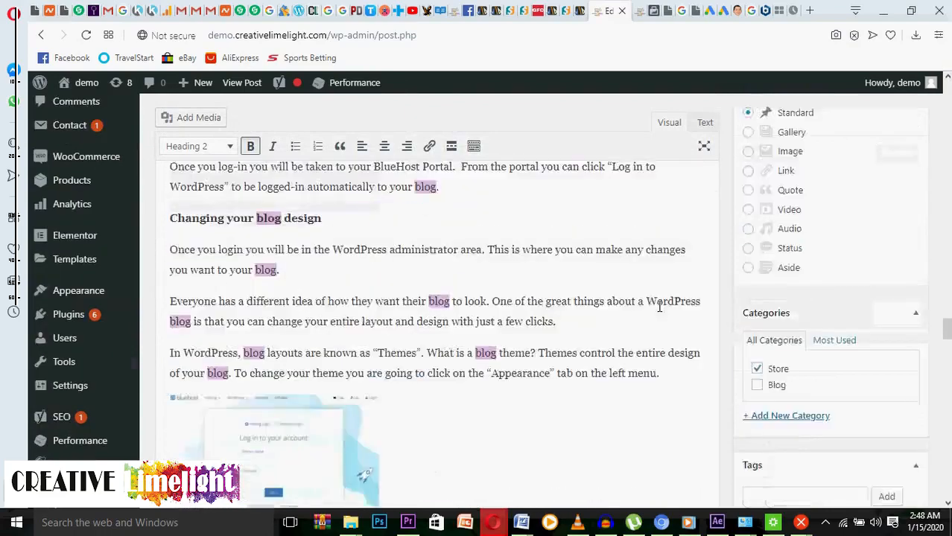
scroll(663, 316, "down", 20)
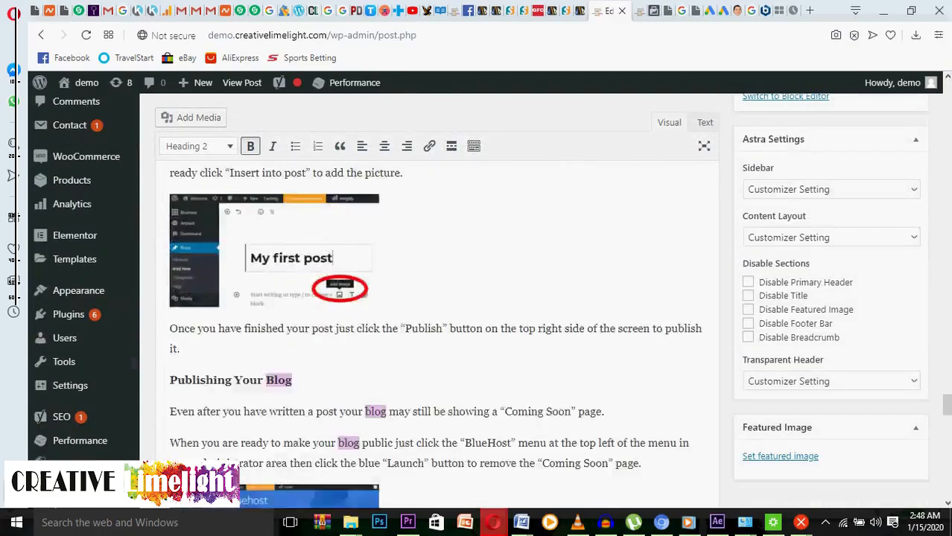
scroll(581, 316, "down", 20)
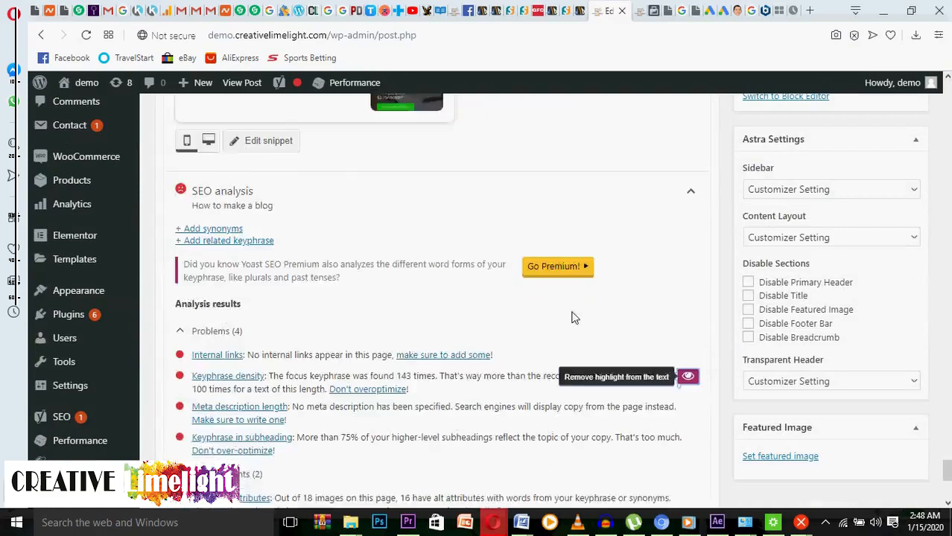
scroll(572, 319, "down", 2)
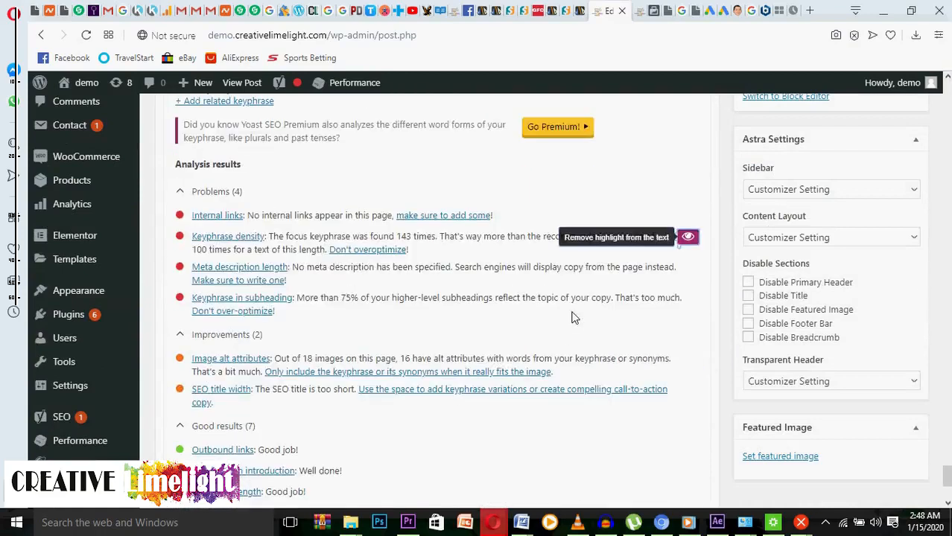
scroll(572, 318, "up", 5)
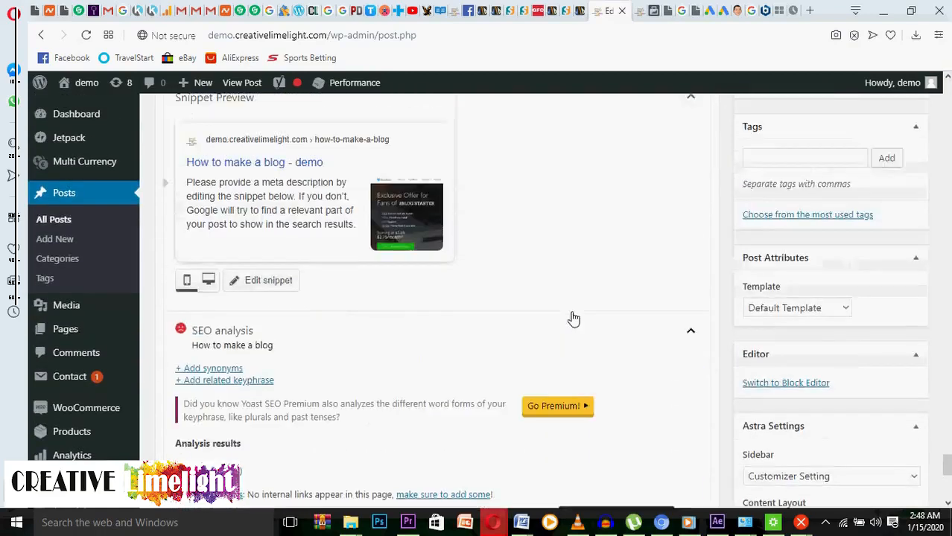
scroll(573, 318, "up", 2)
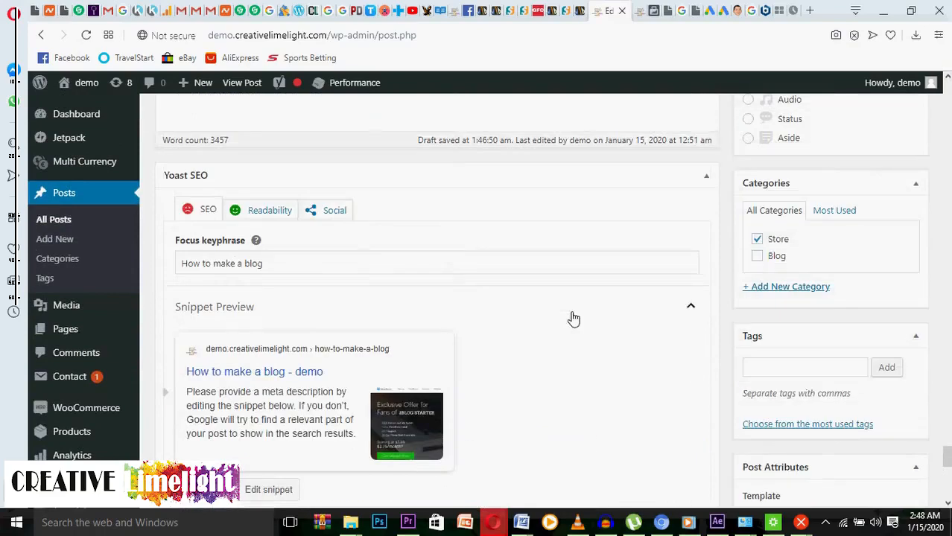
left_click(379, 266)
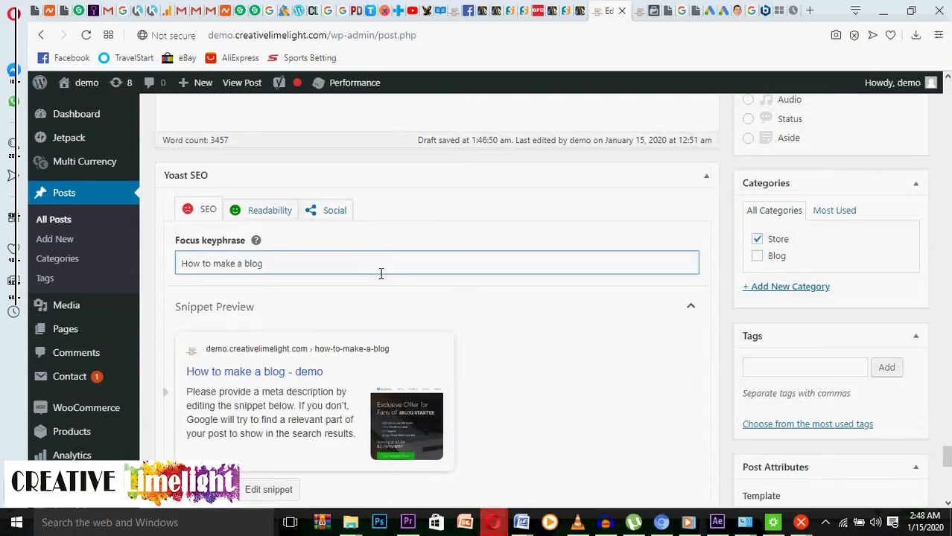
scroll(381, 276, "down", 3)
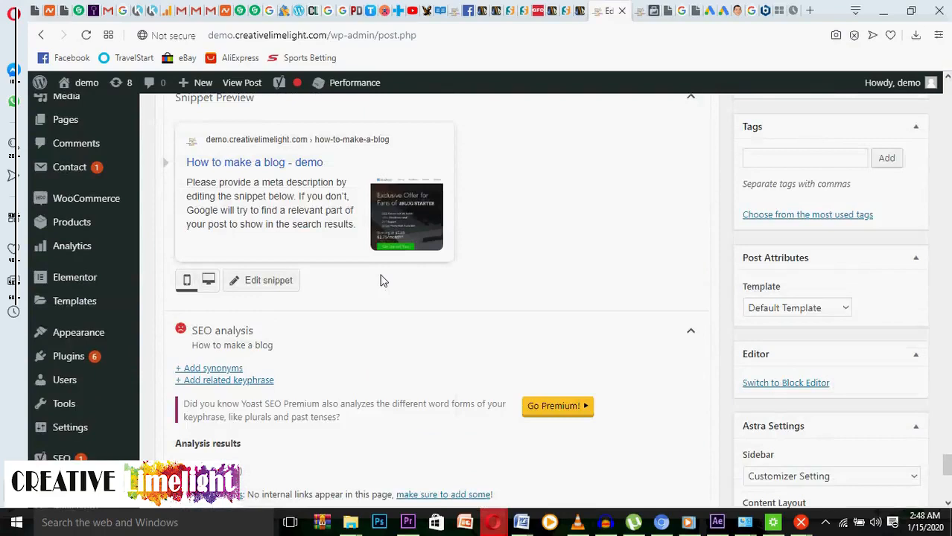
scroll(381, 280, "down", 2)
scroll(381, 280, "down", 1)
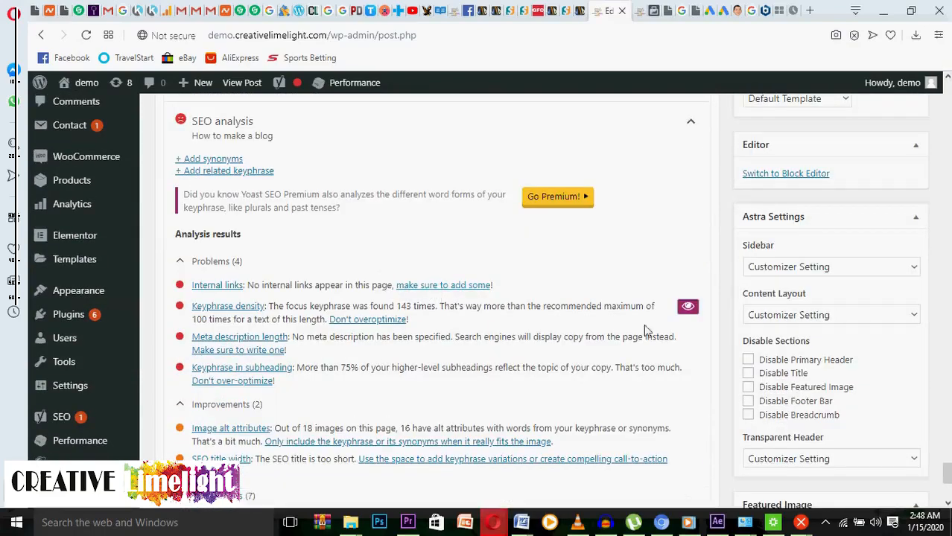
Step: Examine the highlighted keyphrase words from the money-making section back up to the hosting plan selection
left_click(686, 306)
scroll(686, 282, "up", 10)
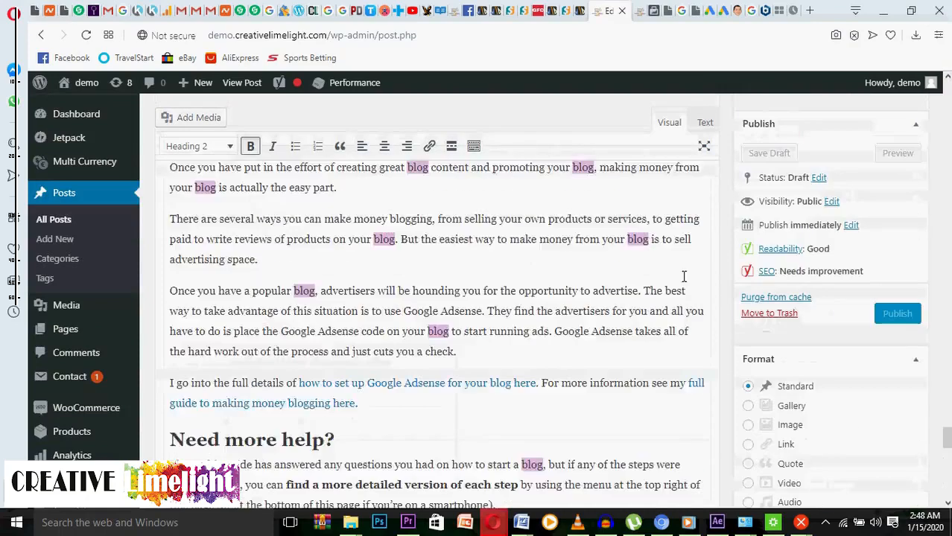
scroll(692, 271, "down", 1)
scroll(693, 271, "up", 15)
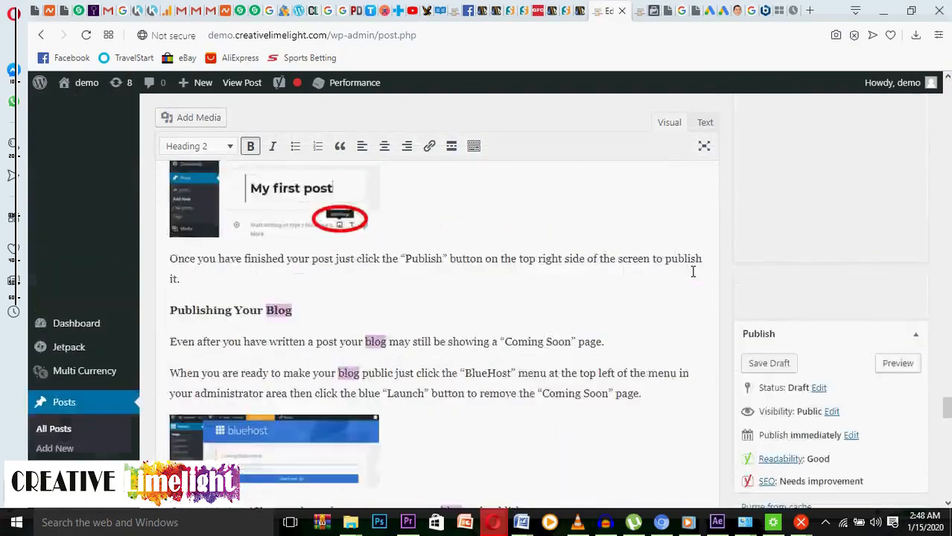
scroll(694, 271, "up", 15)
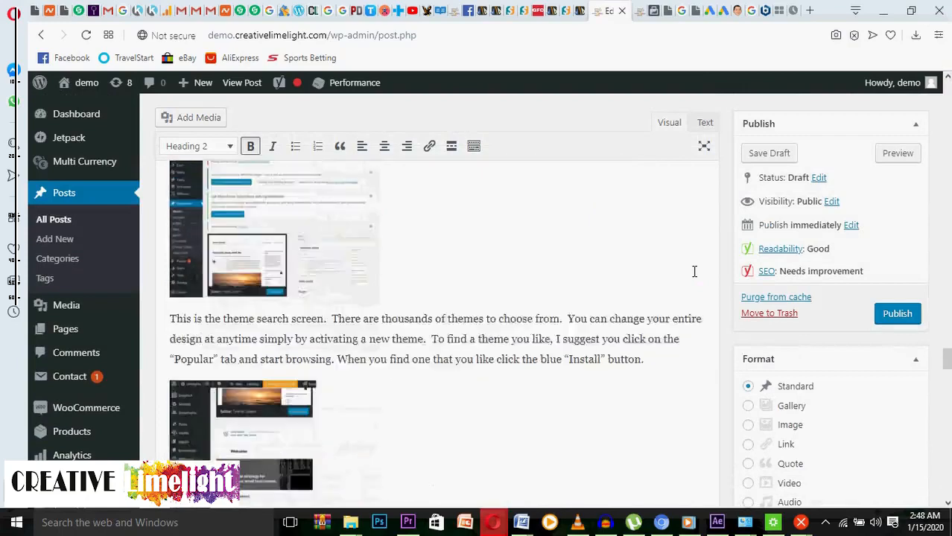
scroll(694, 271, "up", 2)
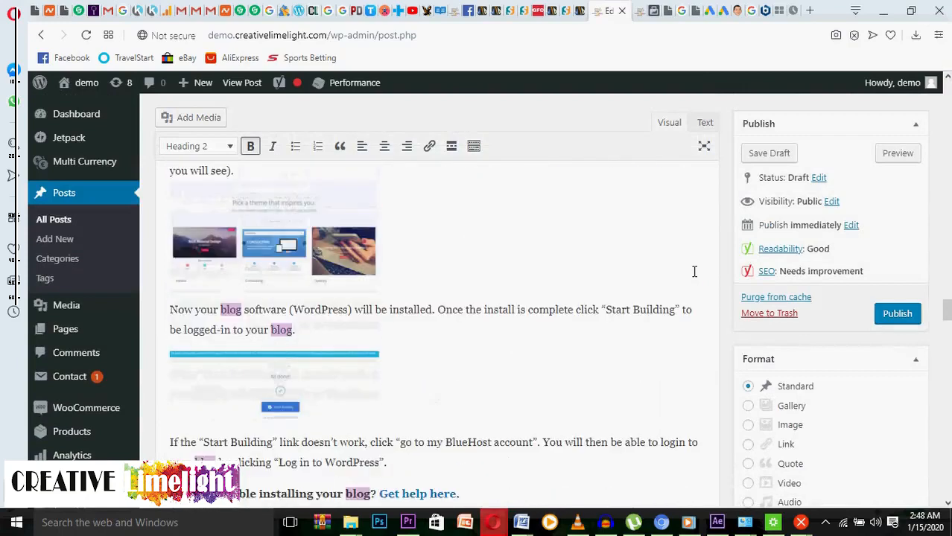
scroll(694, 271, "up", 12)
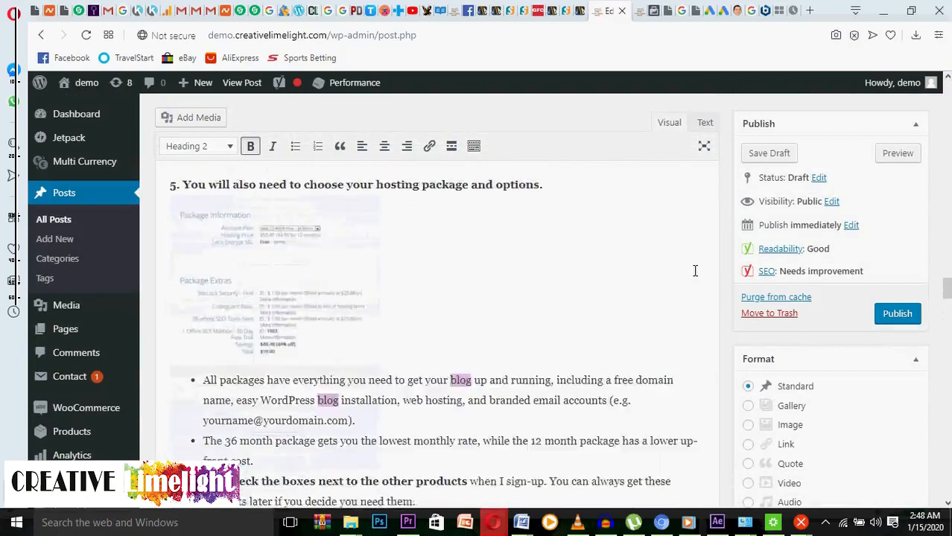
scroll(698, 268, "up", 3)
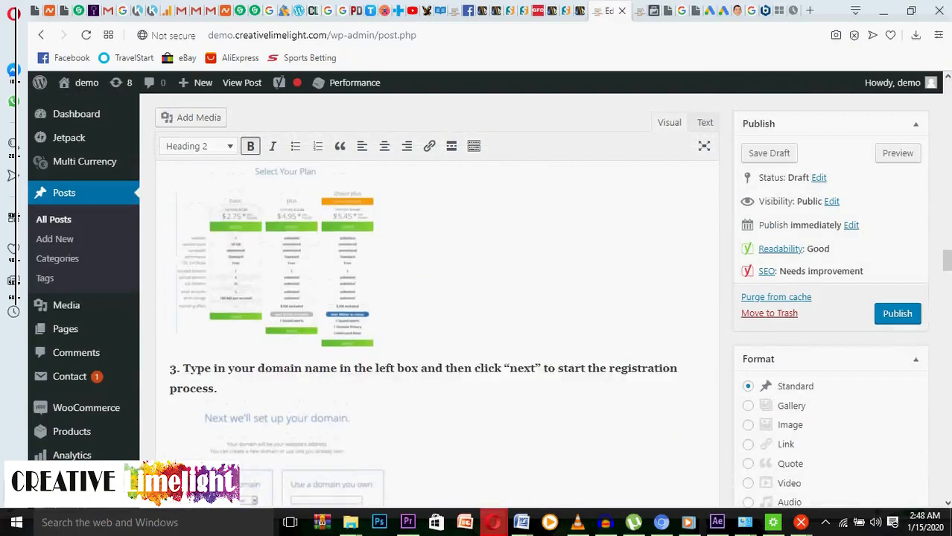
scroll(503, 438, "up", 3)
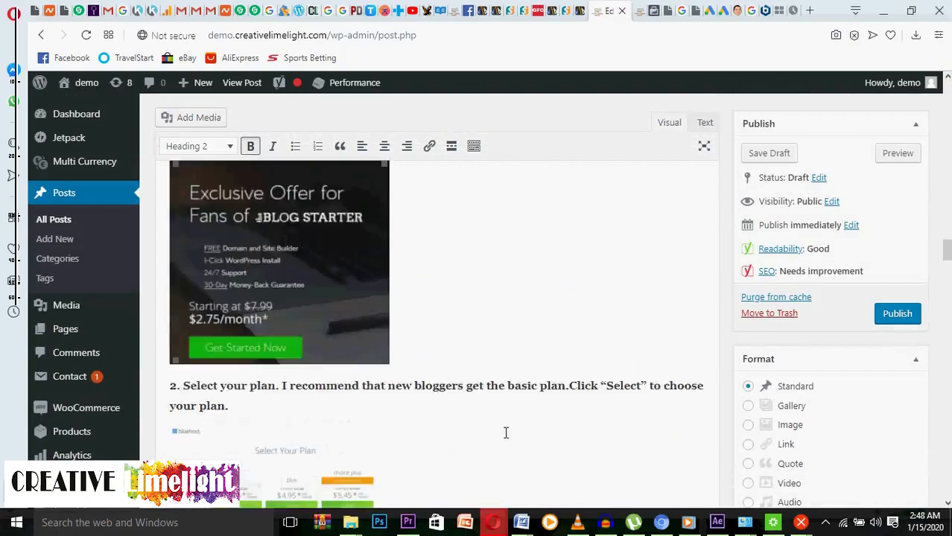
scroll(504, 432, "down", 15)
scroll(503, 431, "down", 15)
scroll(503, 430, "down", 20)
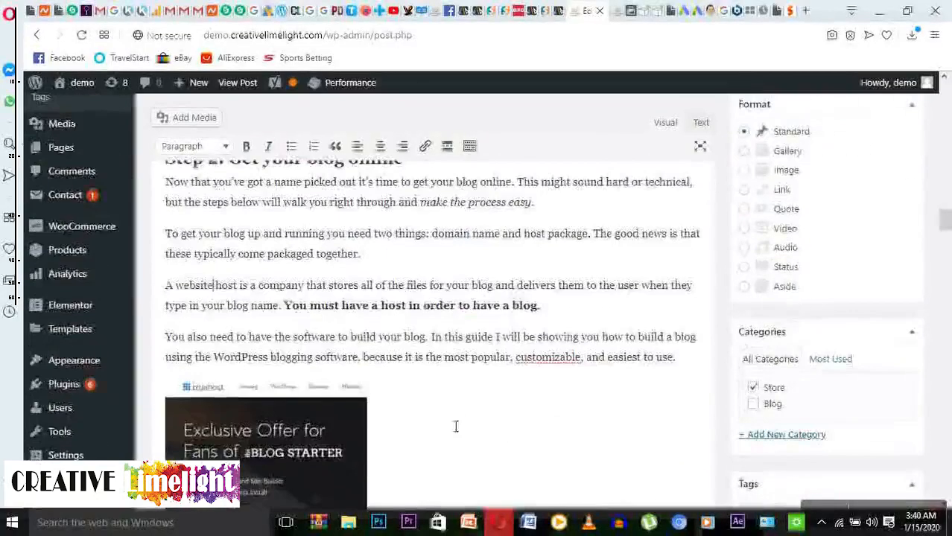
Step: Expand the SEO analysis for the focus keyphrase "How to me blog" and review its remaining problems and improvements
scroll(218, 246, "up", 15)
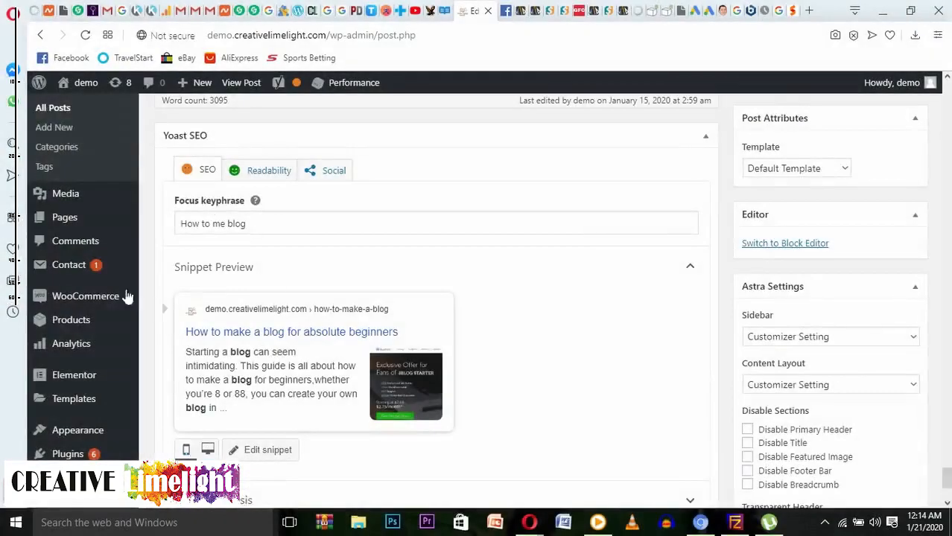
scroll(564, 322, "down", 3)
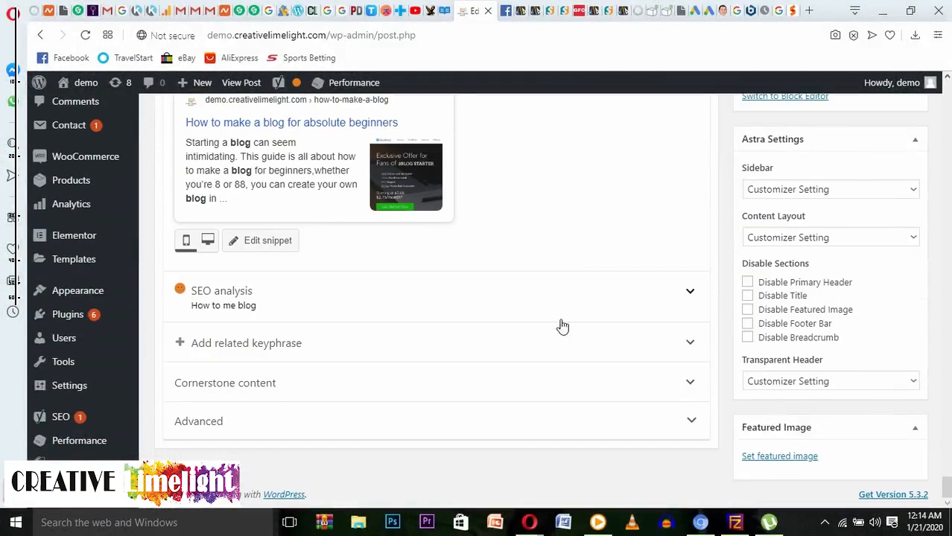
left_click(690, 296)
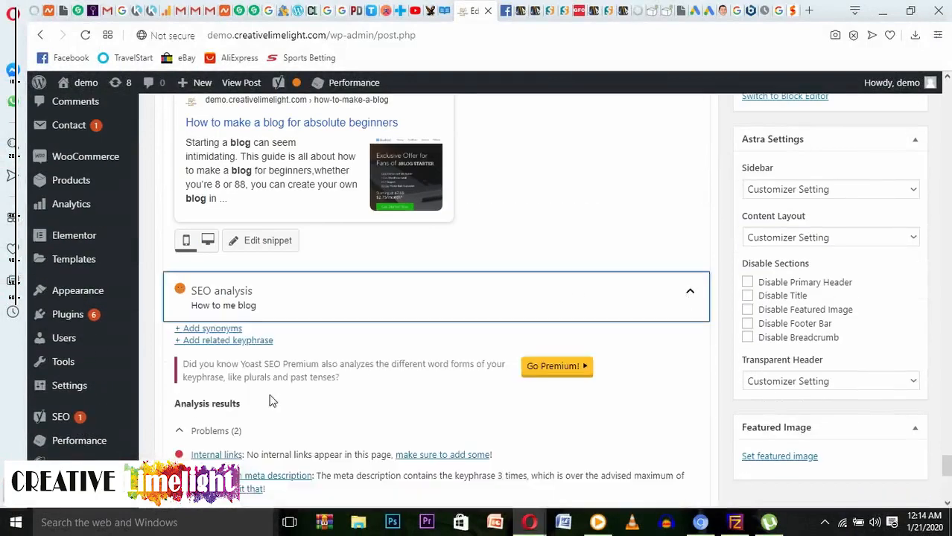
scroll(270, 398, "down", 2)
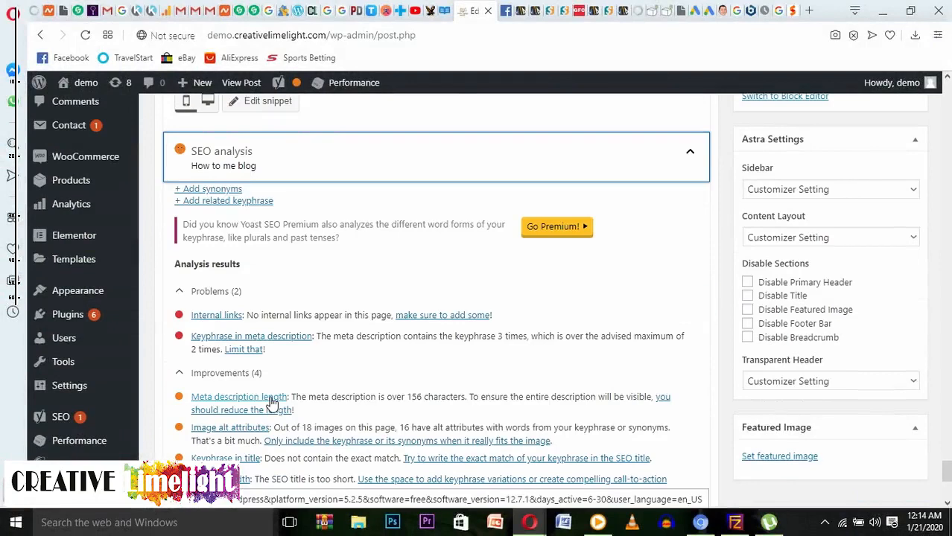
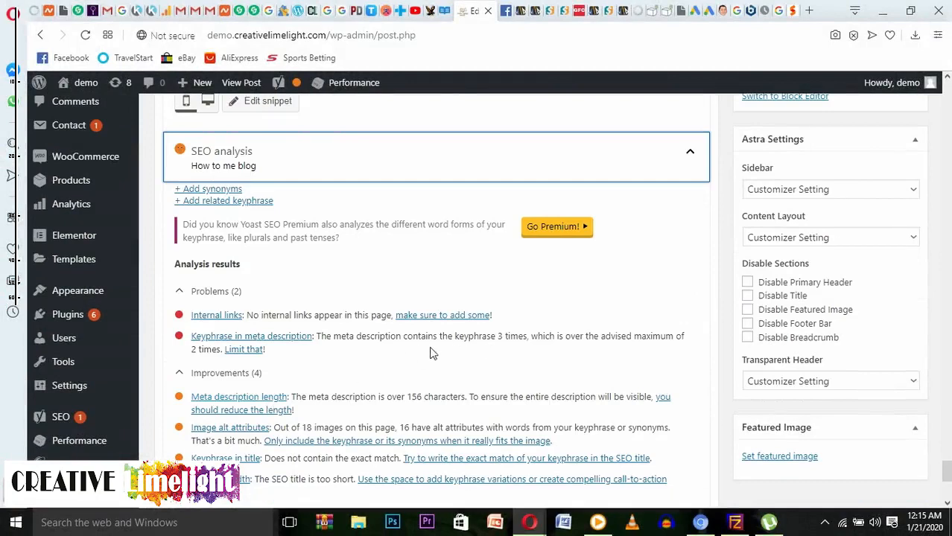
Step: Open the snippet for editing and clear the existing text from its meta description
scroll(397, 355, "up", 3)
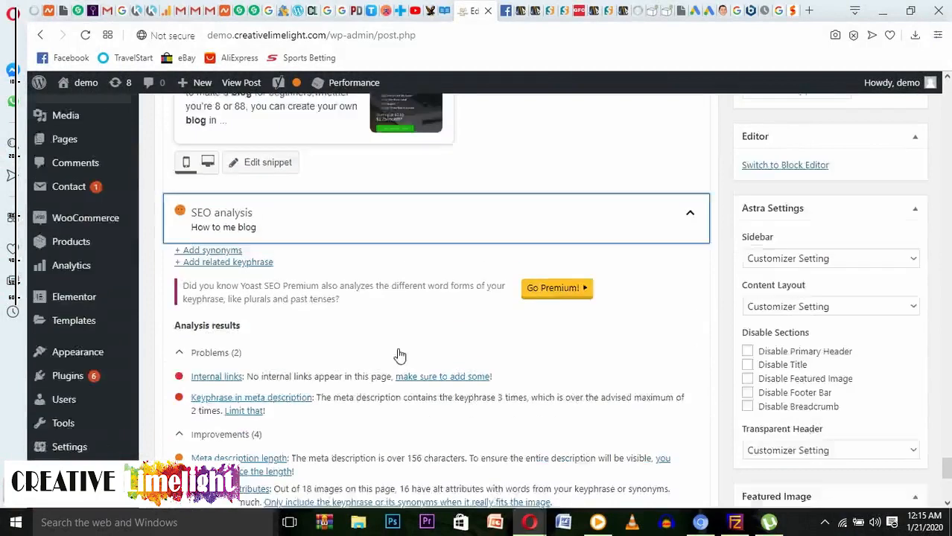
scroll(399, 354, "up", 1)
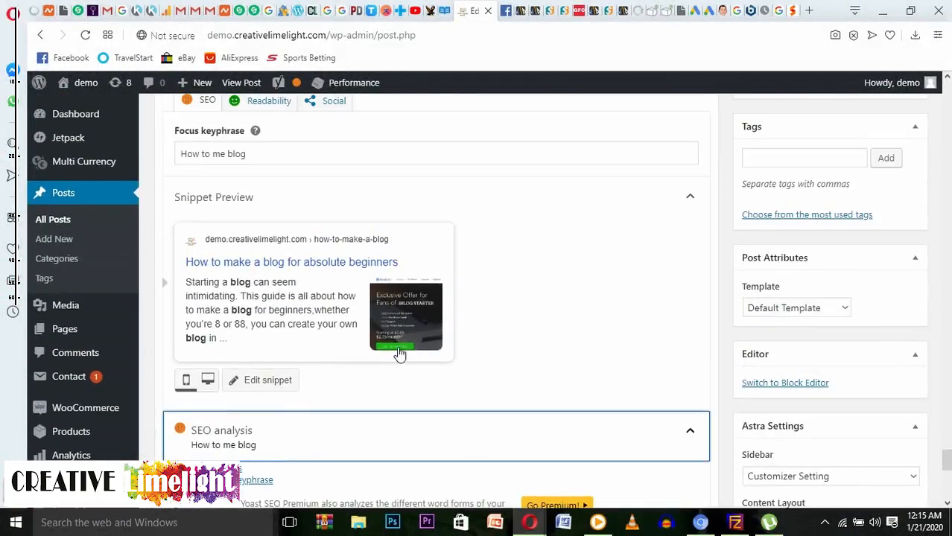
left_click(274, 384)
scroll(275, 390, "down", 3)
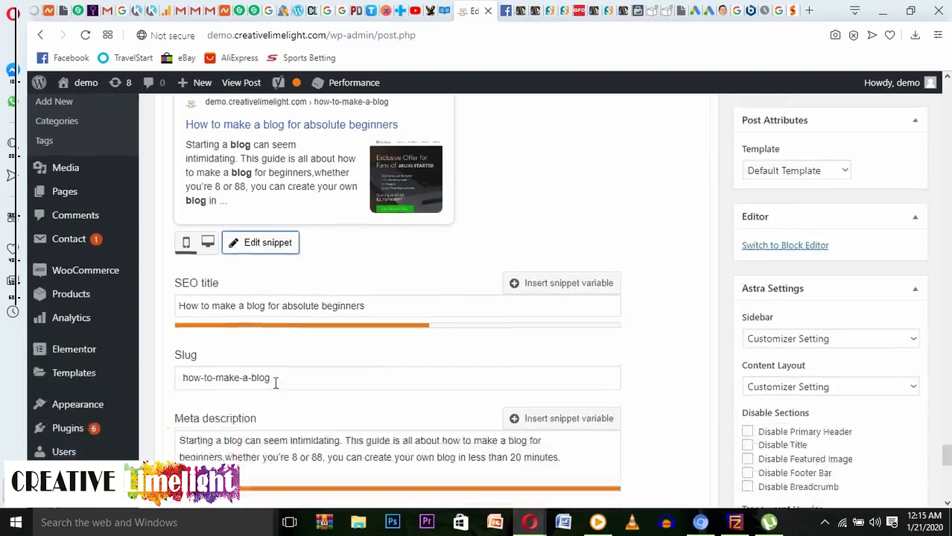
triple_click(568, 394)
key("BackSpace")
Step: Copy the post's second introductory paragraph, from "I know that starting a blog" to "less than 20 minutes."
scroll(453, 394, "up", 15)
scroll(452, 394, "up", 20)
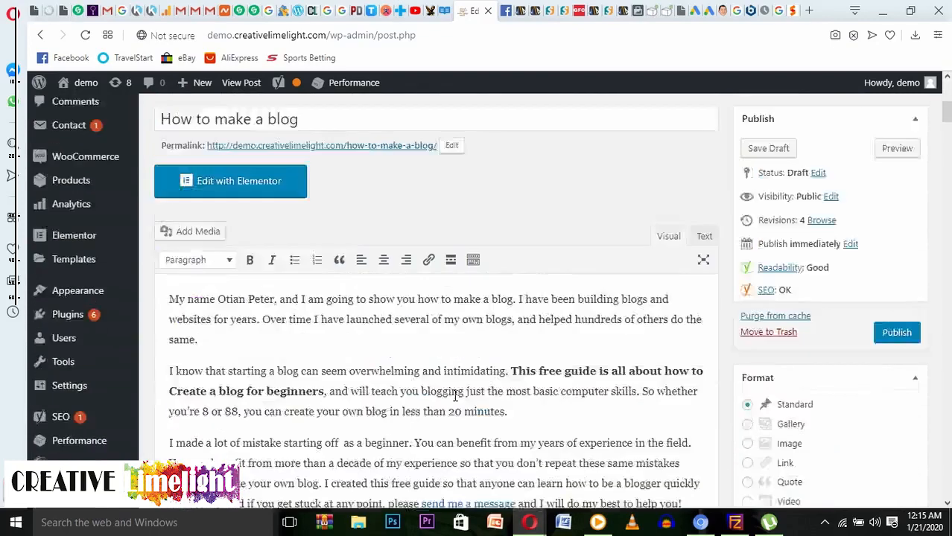
scroll(458, 398, "down", 2)
left_click_drag(170, 232, 514, 269)
key("ctrl+c")
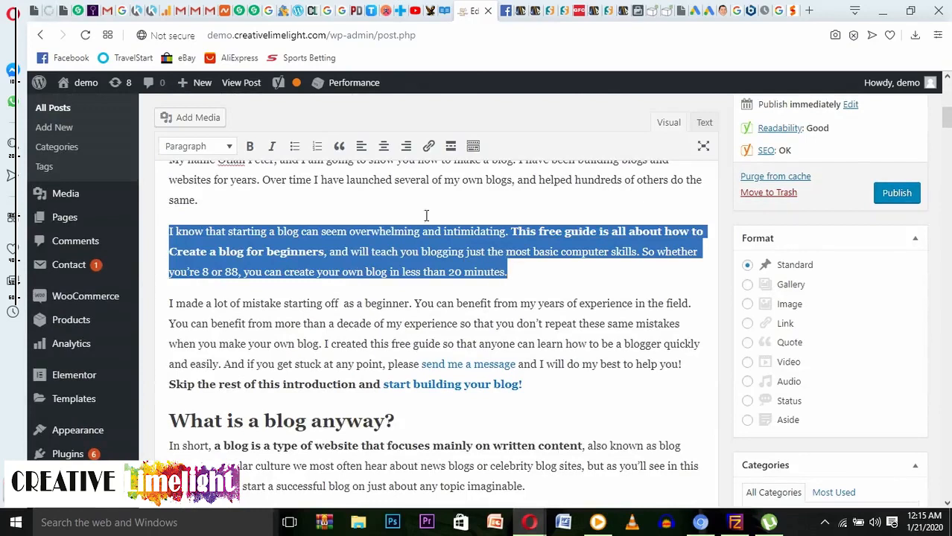
right_click(345, 231)
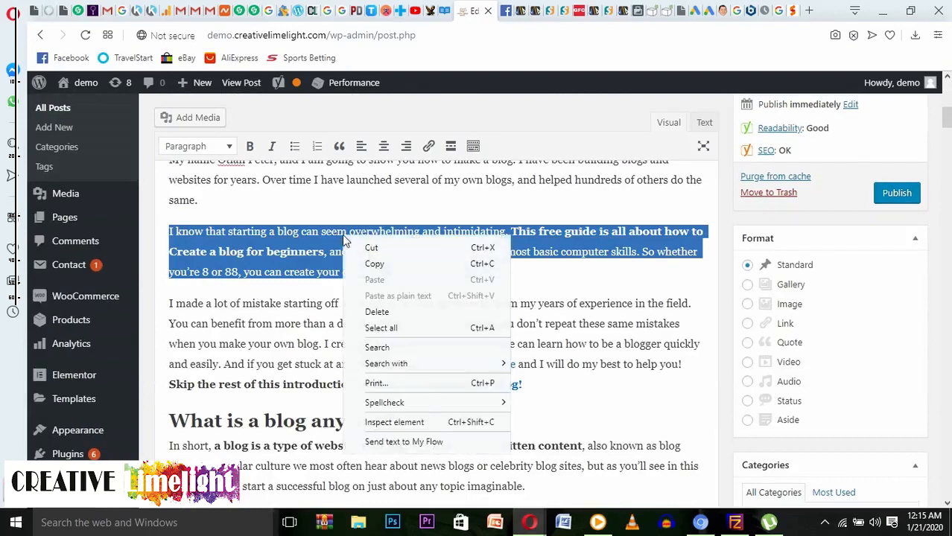
left_click(395, 265)
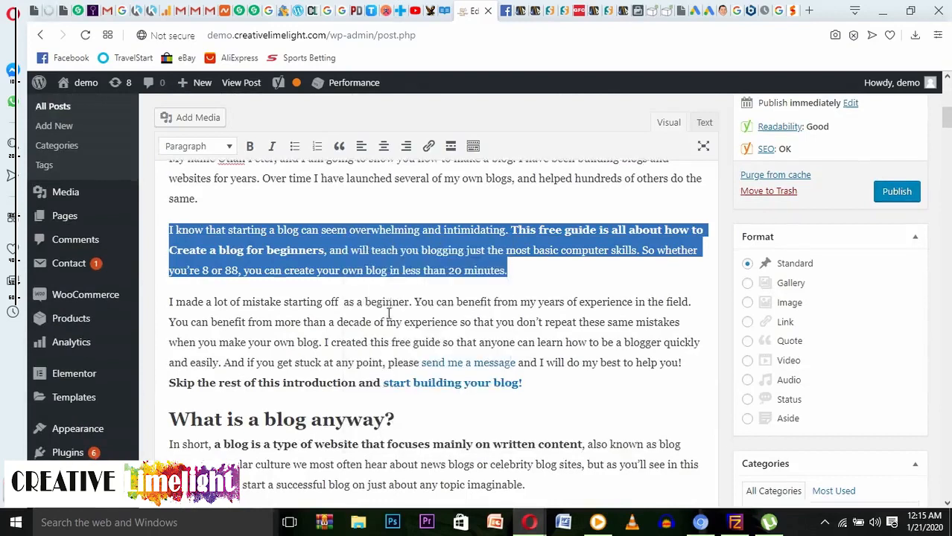
Step: Paste the copied introductory paragraph into the snippet's empty meta description
scroll(389, 303, "down", 15)
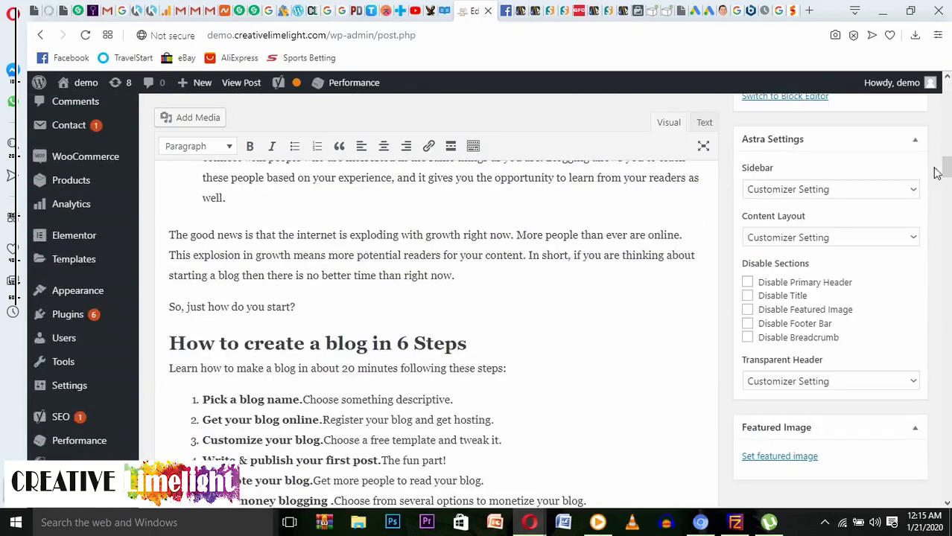
left_click_drag(944, 168, 947, 466)
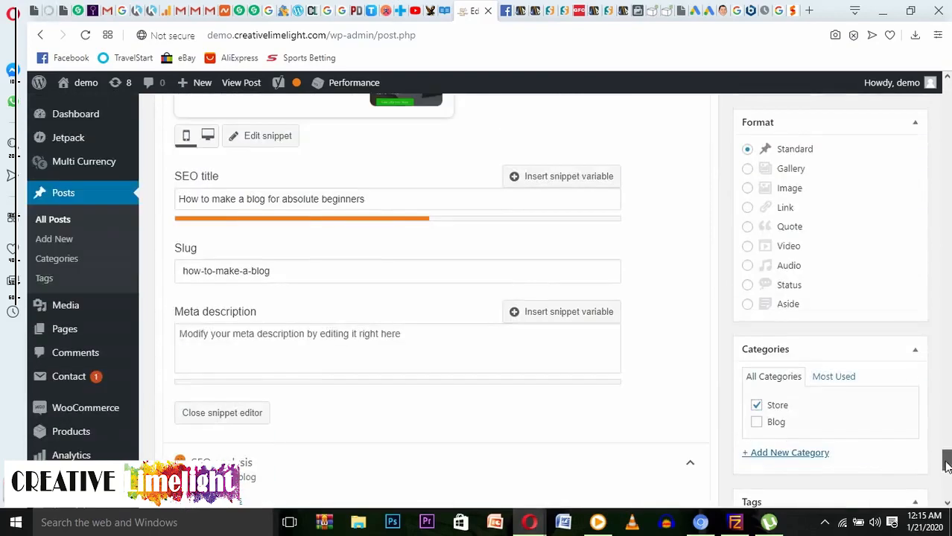
left_click(317, 348)
key("ctrl+v")
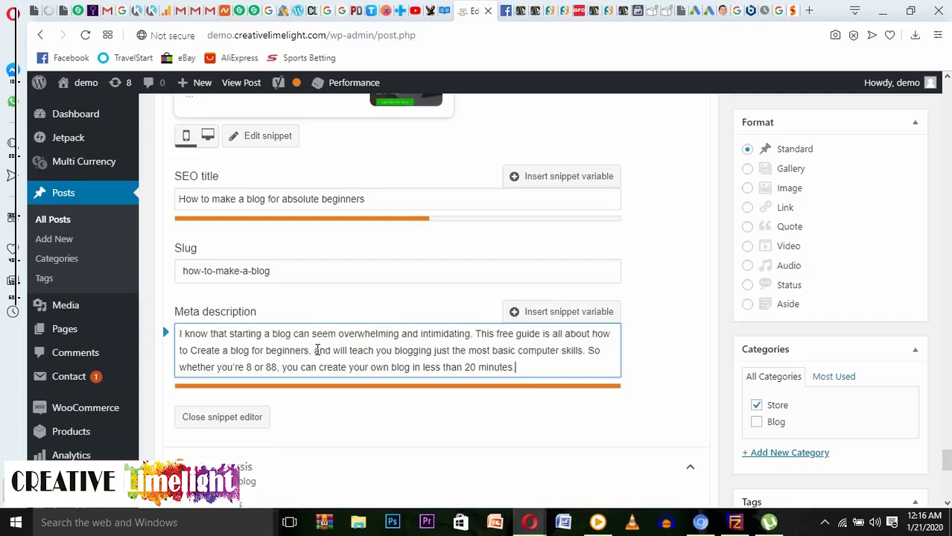
Step: Try to replace "know that starting" at the beginning of the meta description with "making"
left_click_drag(518, 366, 343, 373)
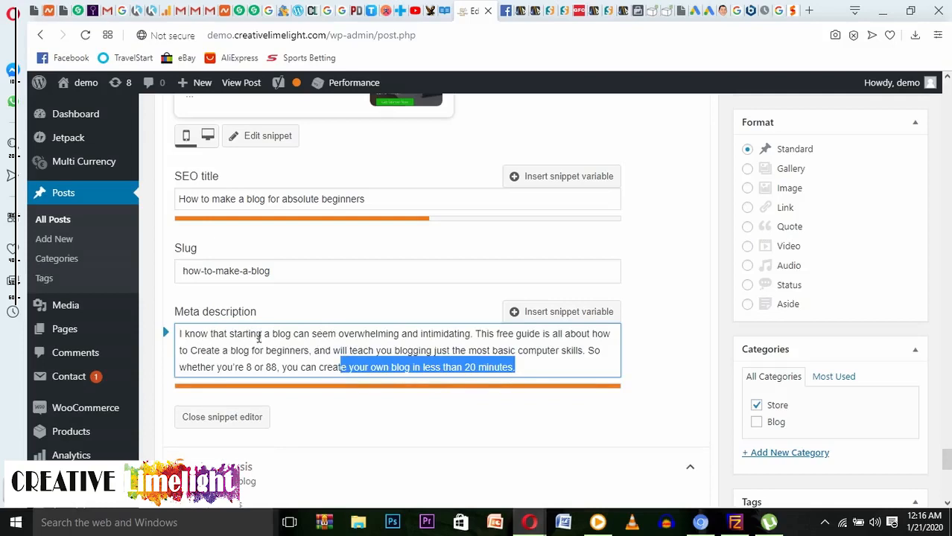
left_click_drag(264, 337, 186, 330)
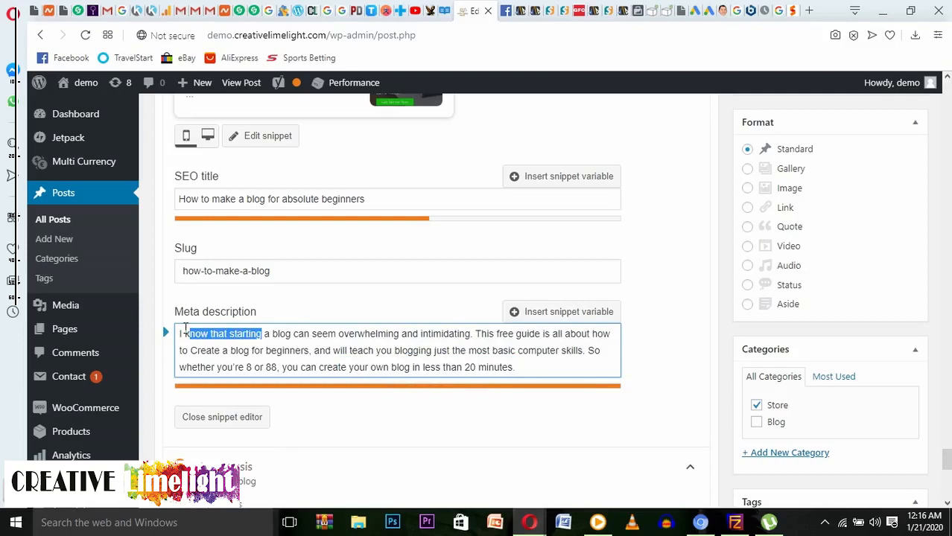
key("BackSpace")
type("mak")
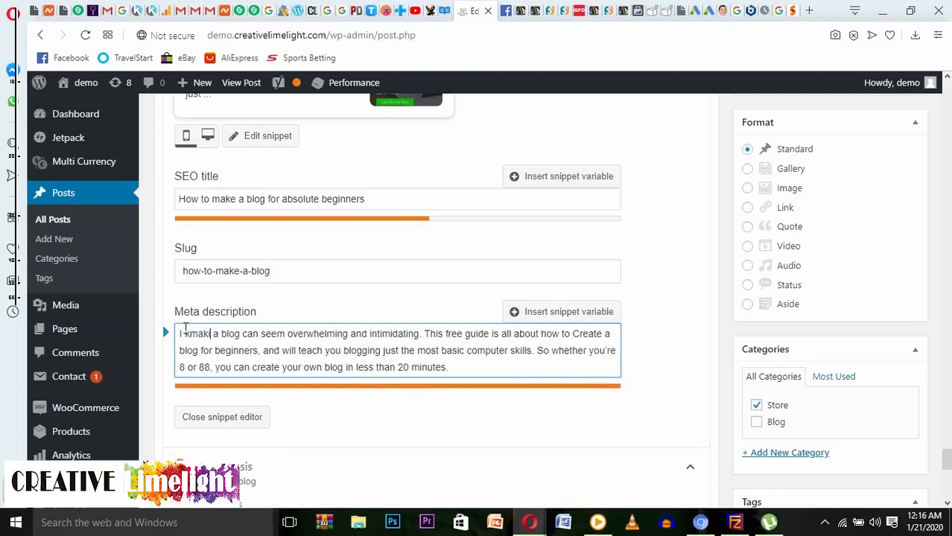
type("ing")
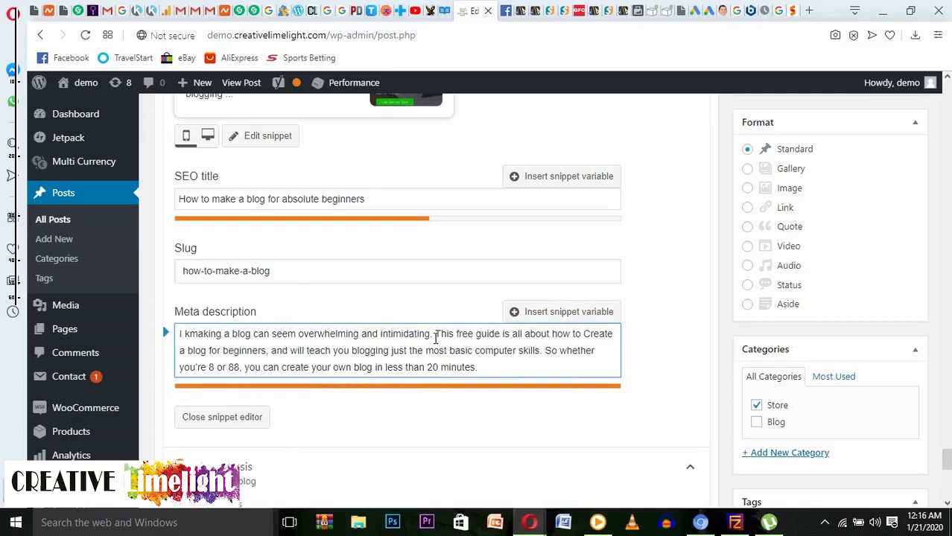
Step: Delete the meta description's first sentence and replace "Create" with "make" in the sentence beginning "This free guide"
left_click_drag(435, 338, 179, 335)
key("BackSpace")
left_click_drag(361, 335, 326, 334)
type("make a blog for beginners, and will teach you blogging just the")
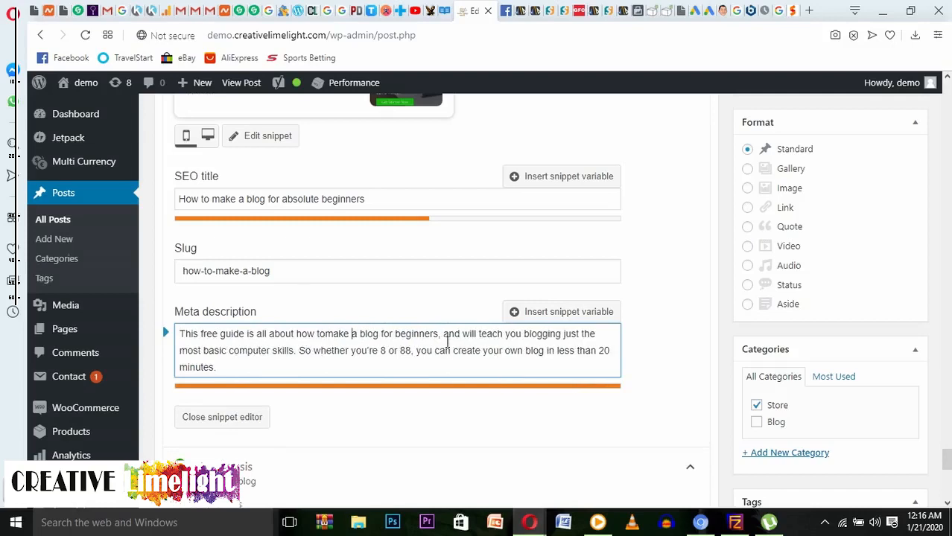
Step: Shorten the meta description by removing the clause about teaching blogging with basic computer skills, ending the sentence after "beginners"
type("this guide is newbie friendly")
left_click_drag(444, 335, 254, 363)
key("BackSpace")
left_click_drag(438, 335, 567, 341)
type(".")
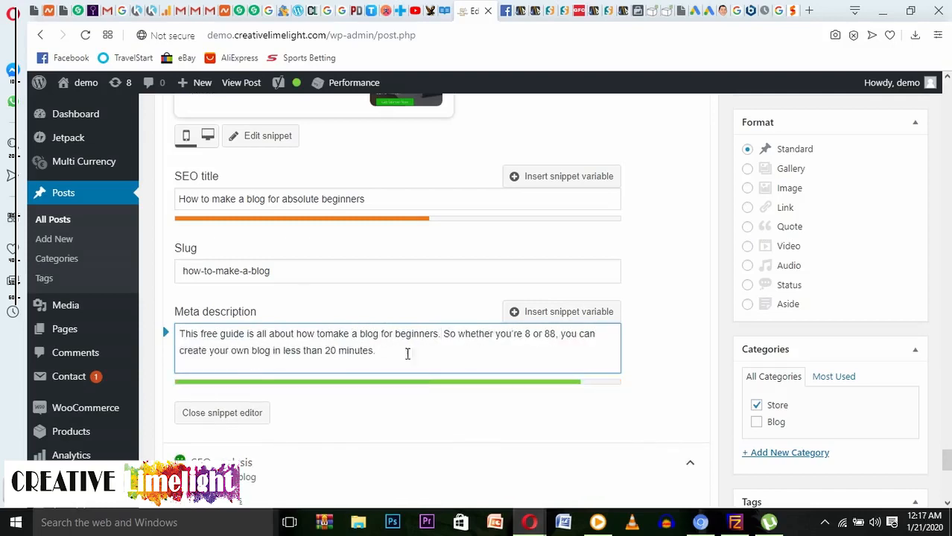
Step: Review the updated SEO analysis problems and improvements alongside the edited snippet fields
scroll(421, 386, "down", 4)
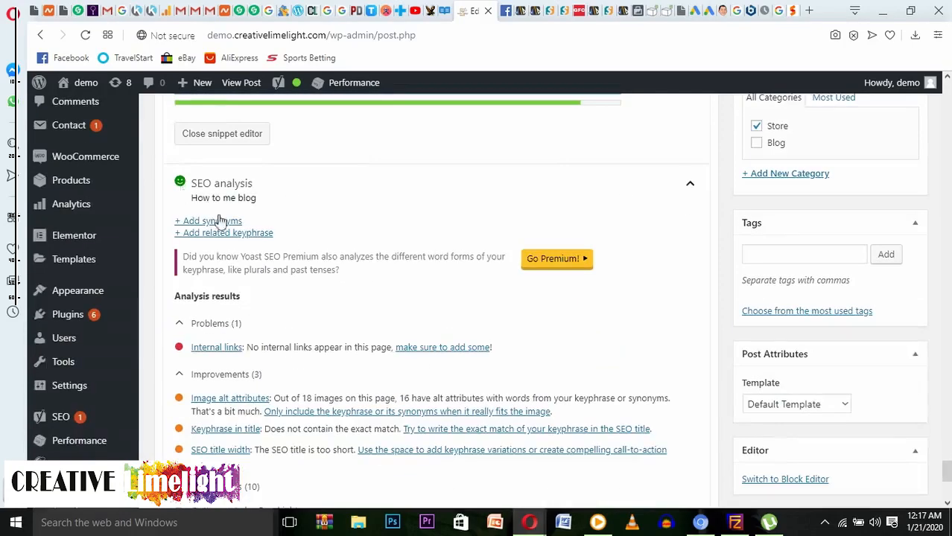
scroll(333, 257, "up", 1)
scroll(333, 258, "up", 5)
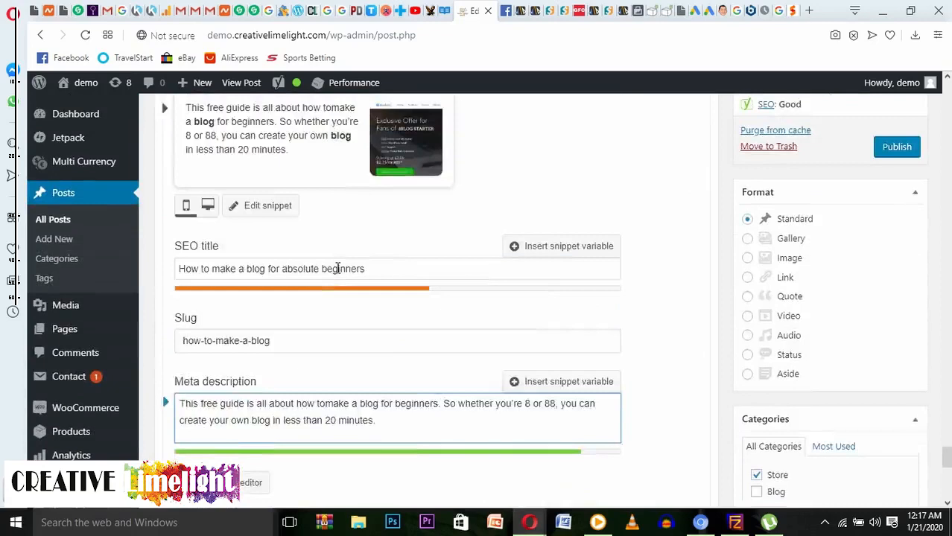
scroll(328, 261, "up", 2)
scroll(412, 396, "down", 5)
scroll(412, 401, "down", 4)
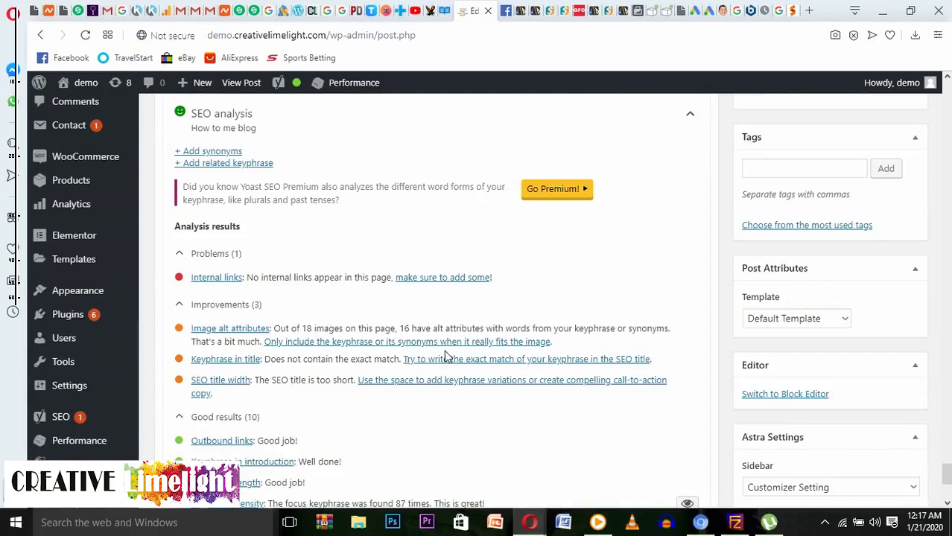
Step: Add the line "See more: Learn how to shop online" below an empty paragraph, just above the "Step 3: Customization" heading
scroll(445, 358, "up", 12)
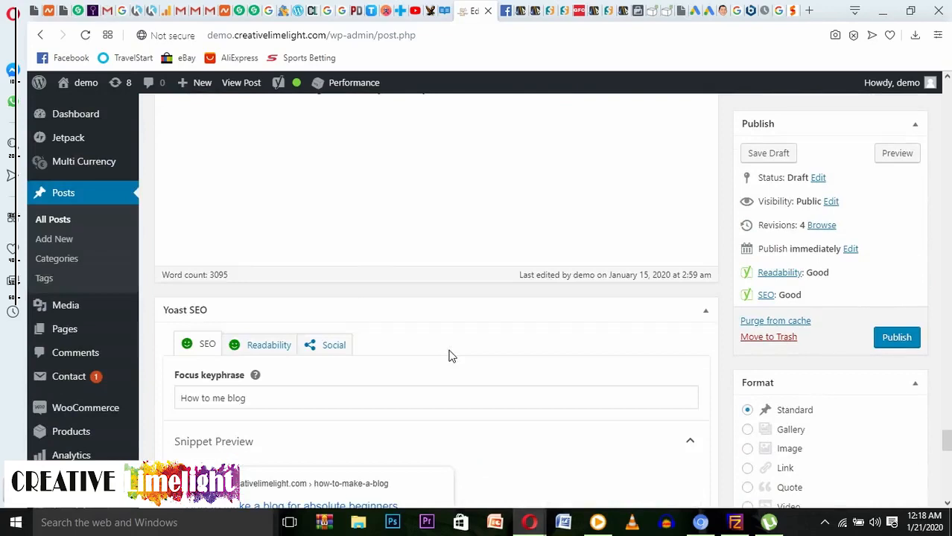
scroll(449, 356, "up", 20)
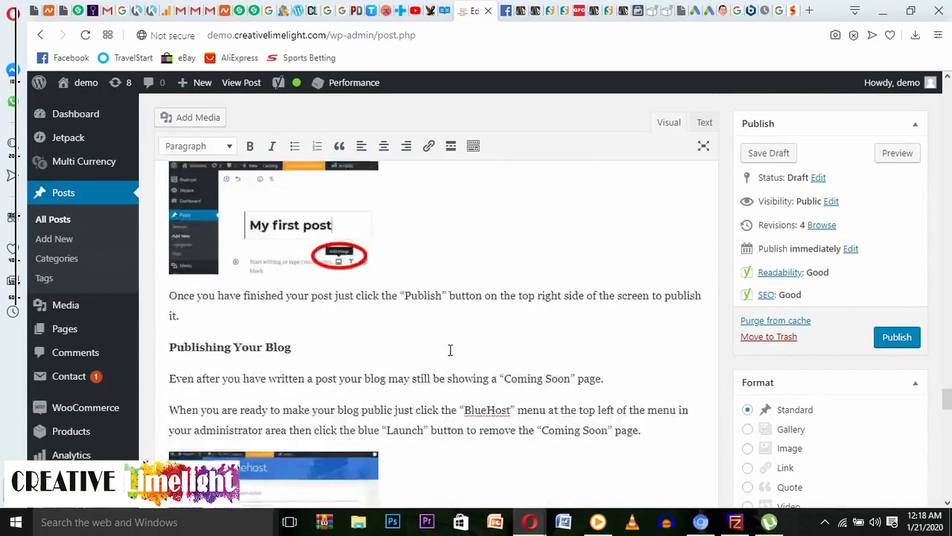
scroll(450, 350, "up", 15)
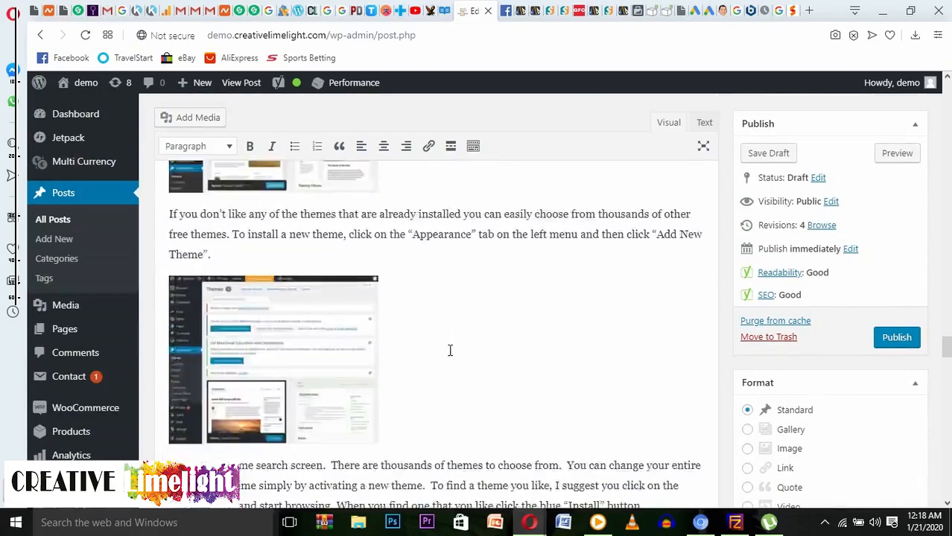
scroll(450, 351, "up", 5)
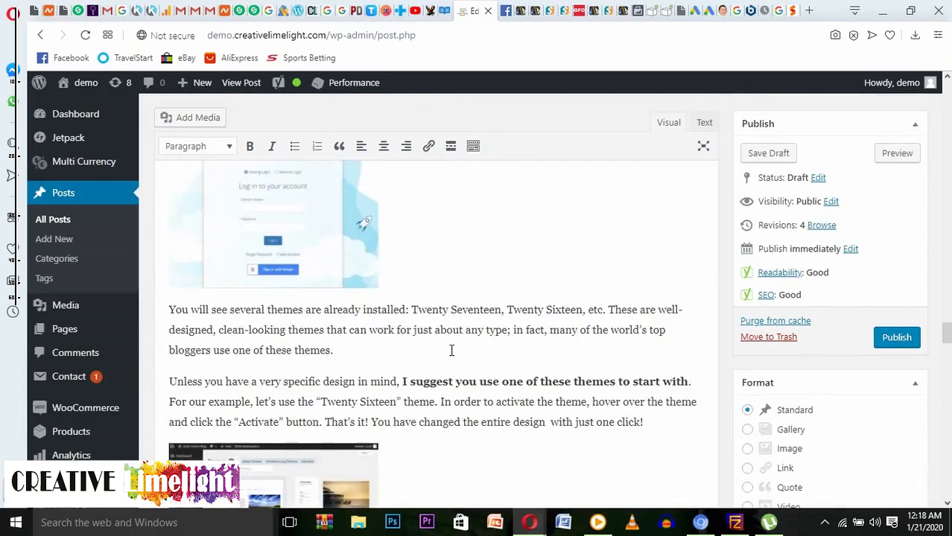
scroll(450, 340, "up", 8)
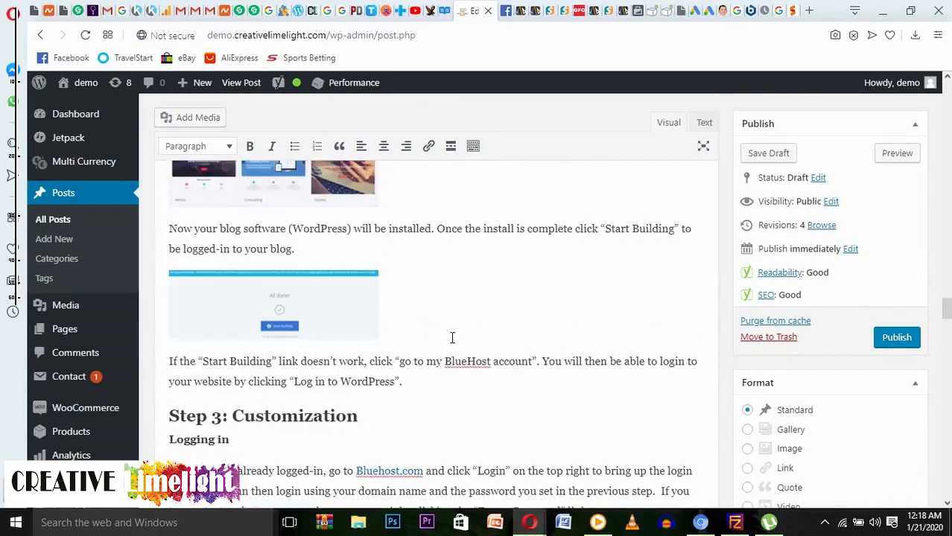
scroll(406, 383, "down", 2)
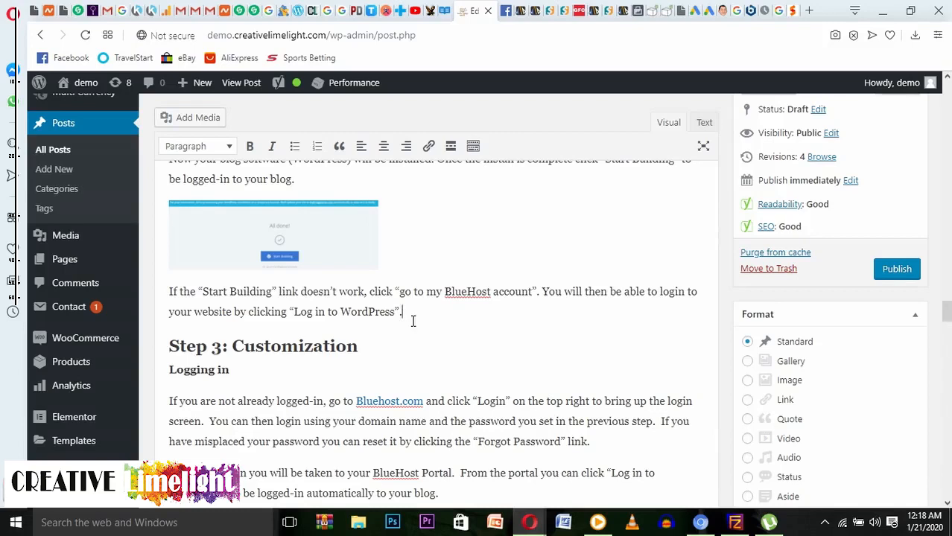
key("Return")
key("Return")
type("Learn how ")
type("to shop online")
type("see")
key("BackSpace")
key("BackSpace")
key("BackSpace")
type("See more:")
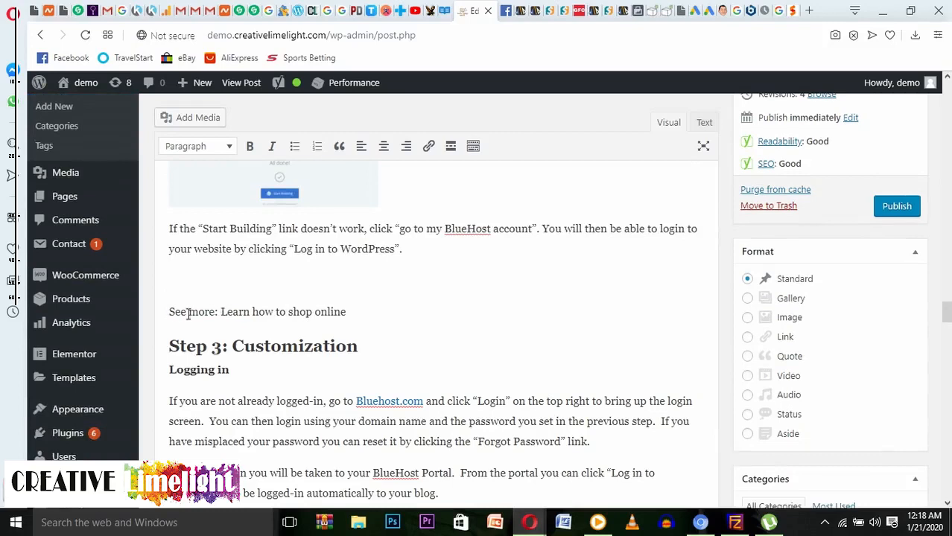
Step: Format the "See more: Learn how to shop online" line as a blockquote in Heading 4
left_click_drag(245, 313, 161, 312)
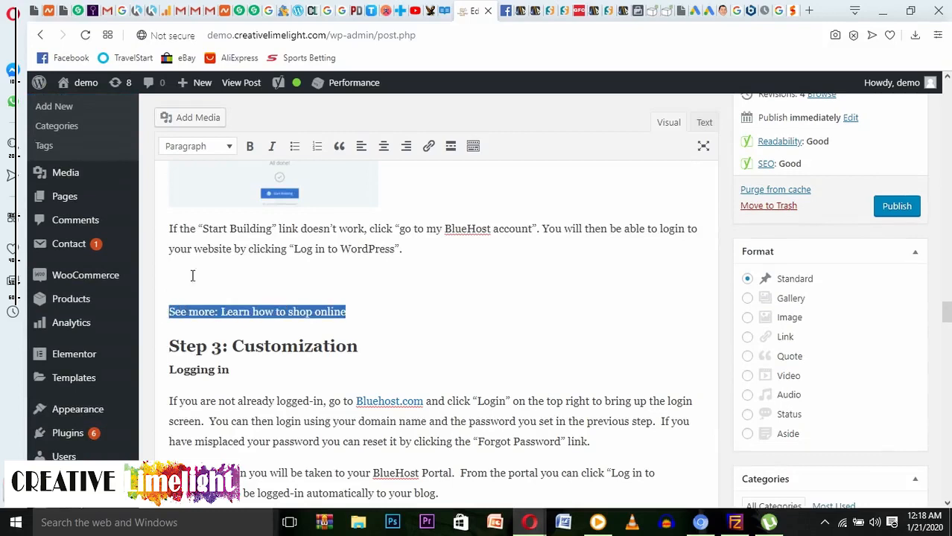
left_click(339, 148)
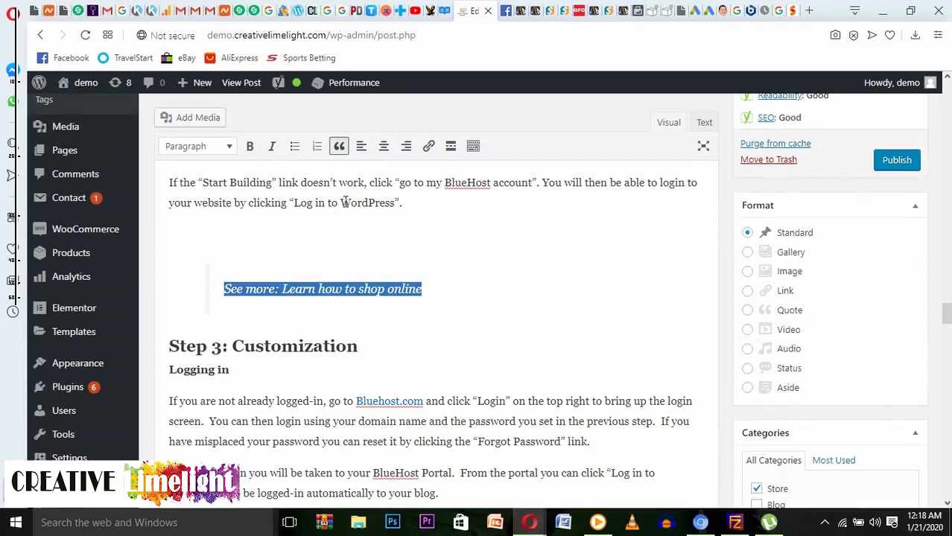
left_click(229, 149)
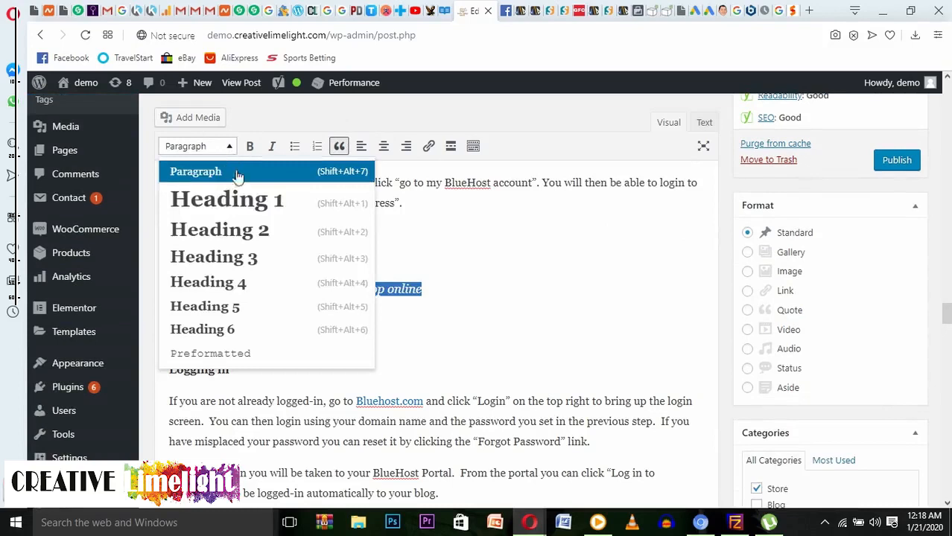
left_click(245, 284)
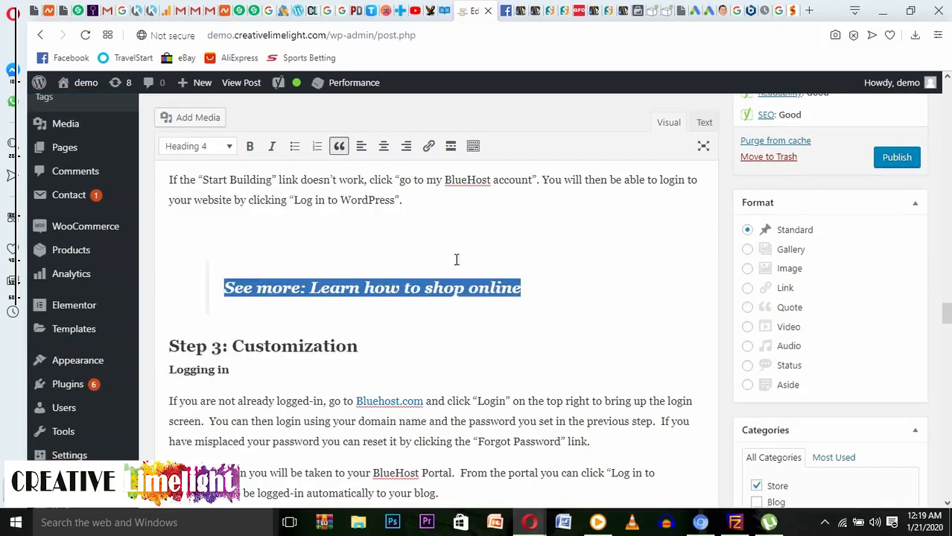
Step: Link the "See more: Learn how to shop online" line to the existing "How to shop online" post, opening in a new tab
left_click(428, 146)
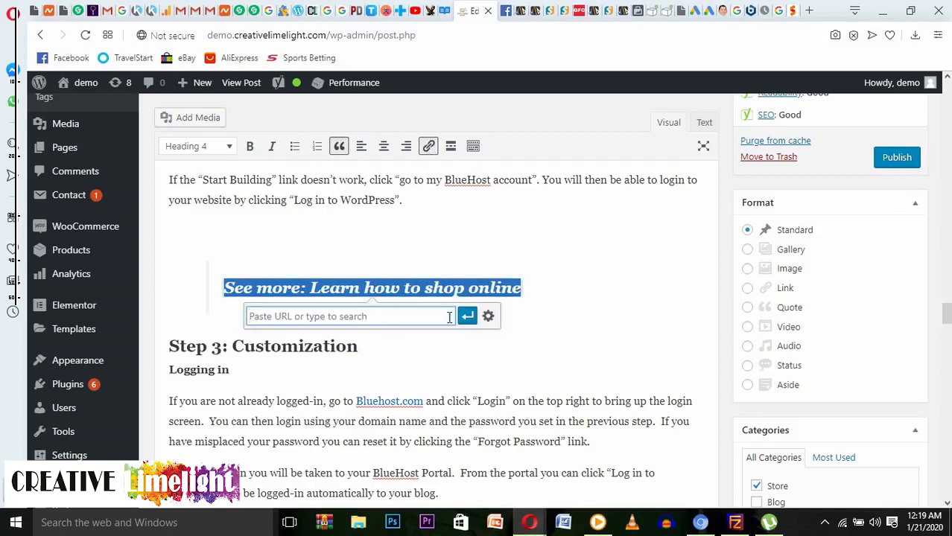
left_click(488, 317)
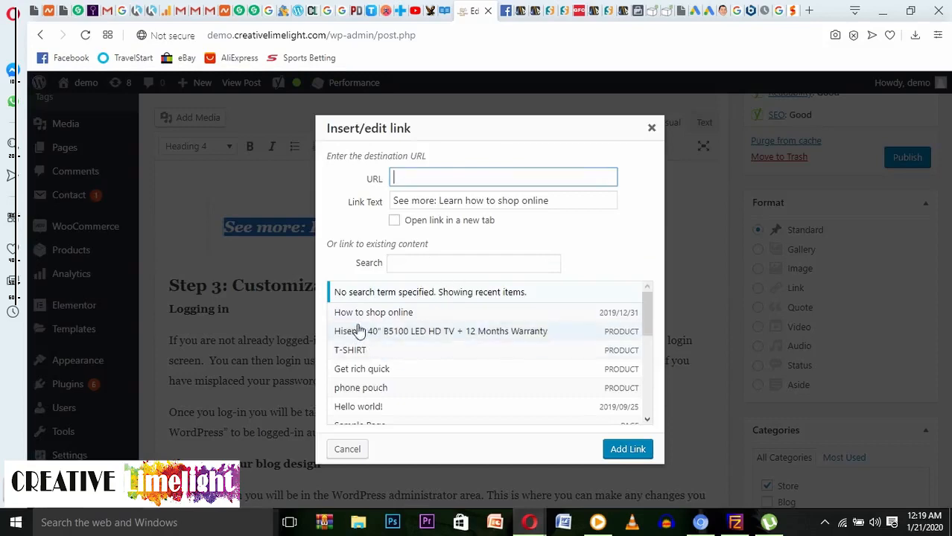
scroll(358, 330, "down", 5)
scroll(356, 328, "down", 3)
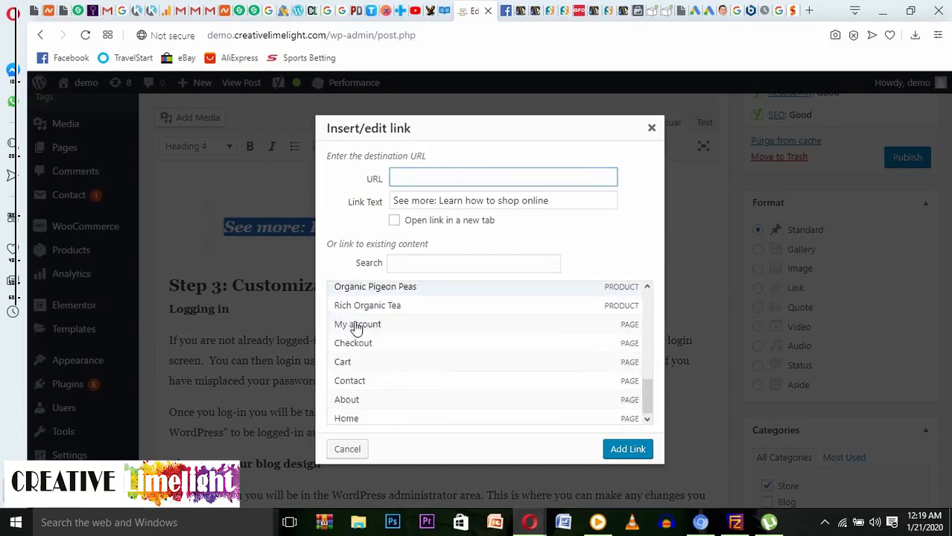
scroll(354, 327, "up", 5)
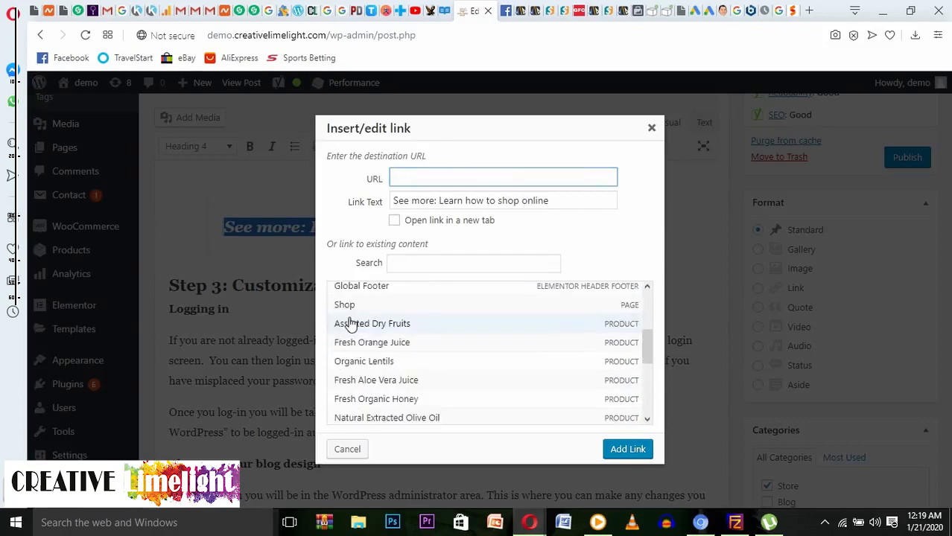
scroll(352, 323, "up", 4)
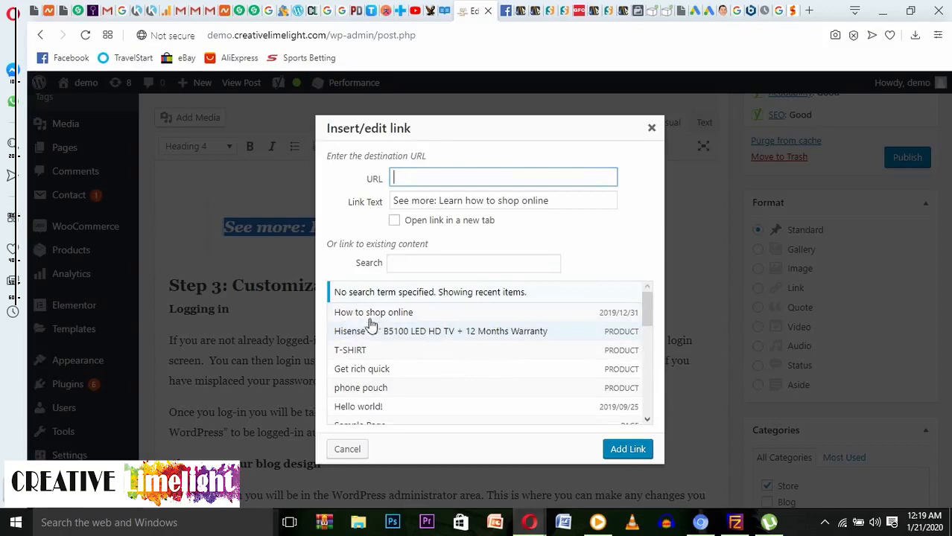
left_click(384, 312)
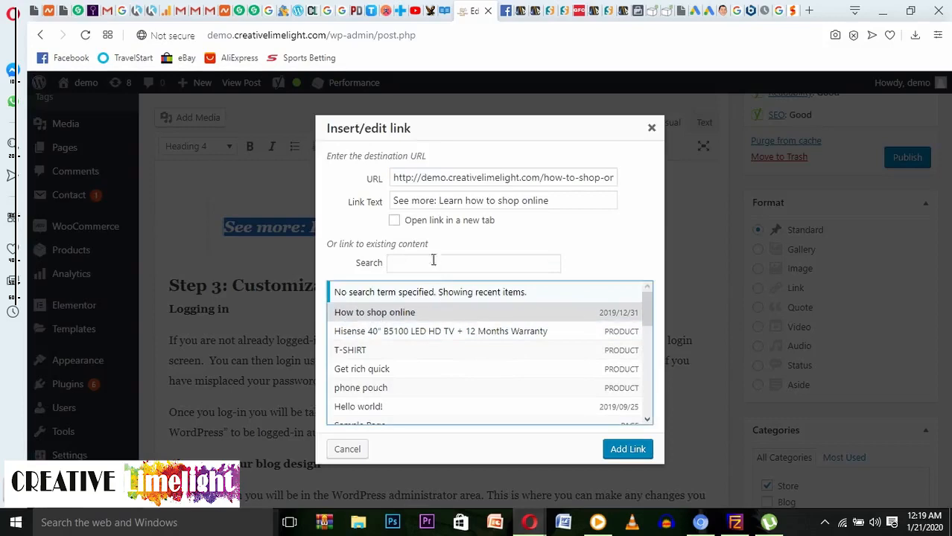
left_click(394, 221)
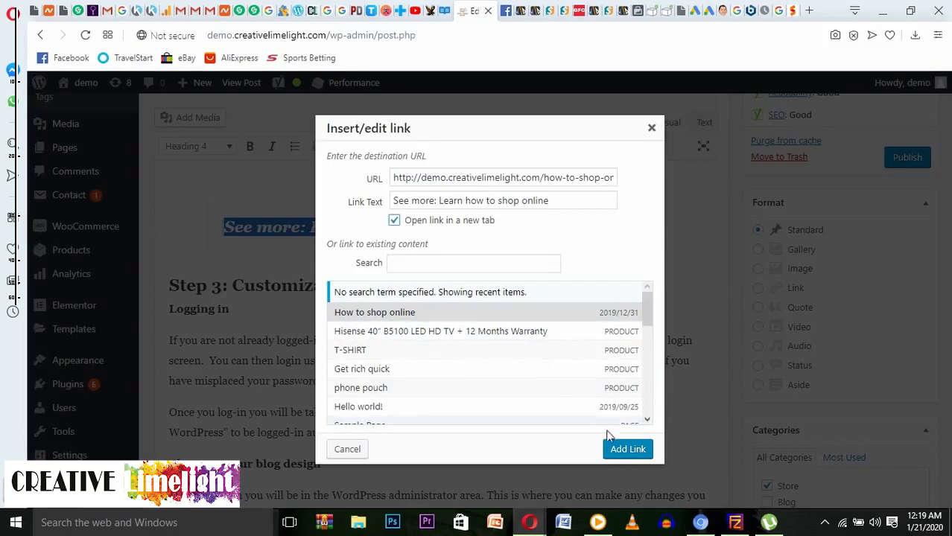
left_click(630, 450)
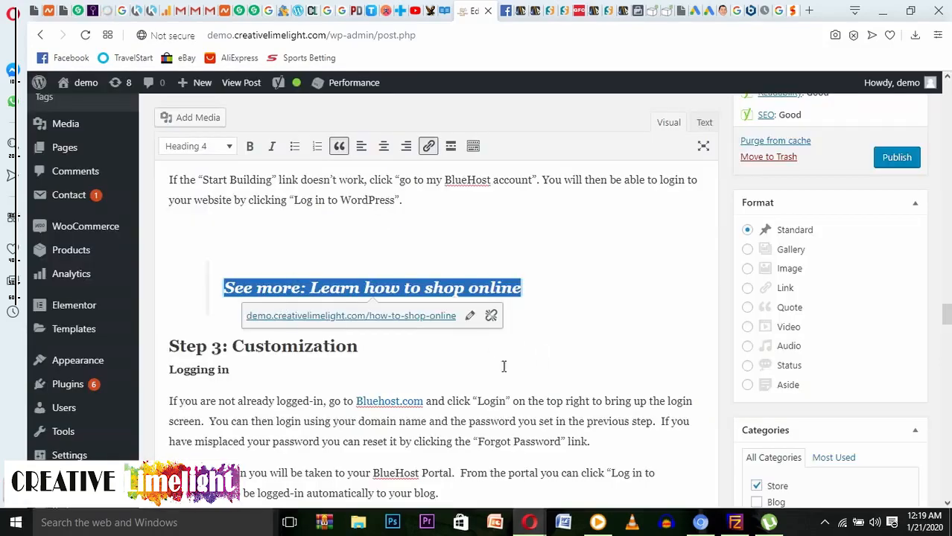
scroll(503, 367, "up", 10)
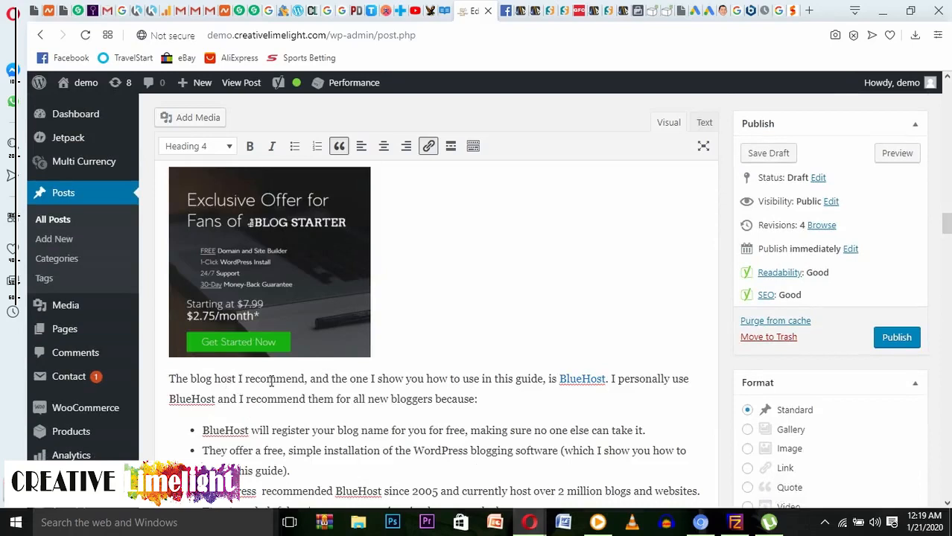
scroll(432, 367, "up", 4)
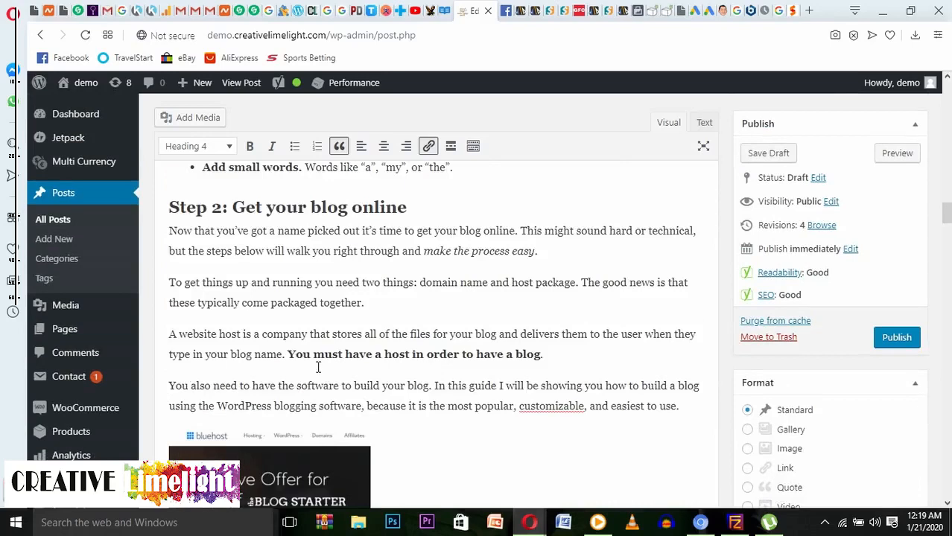
right_click(573, 407)
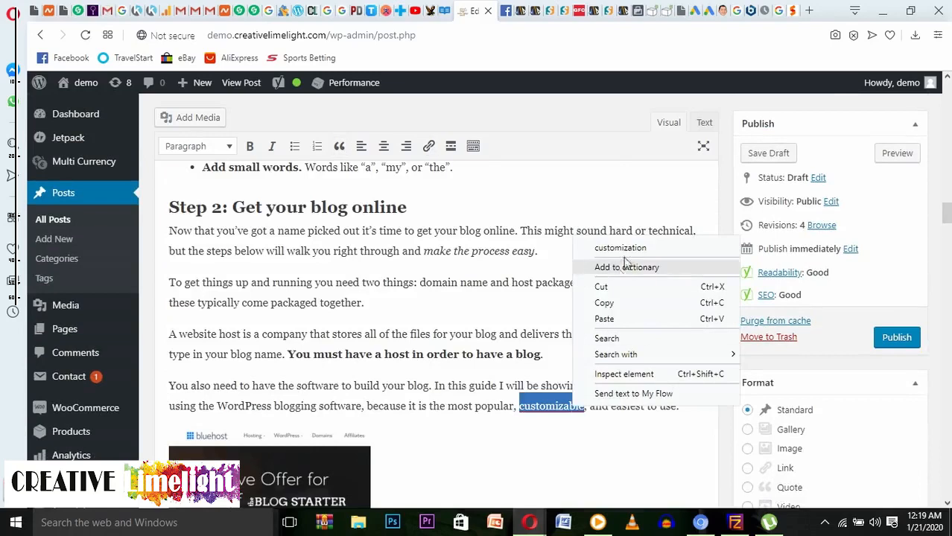
left_click(562, 428)
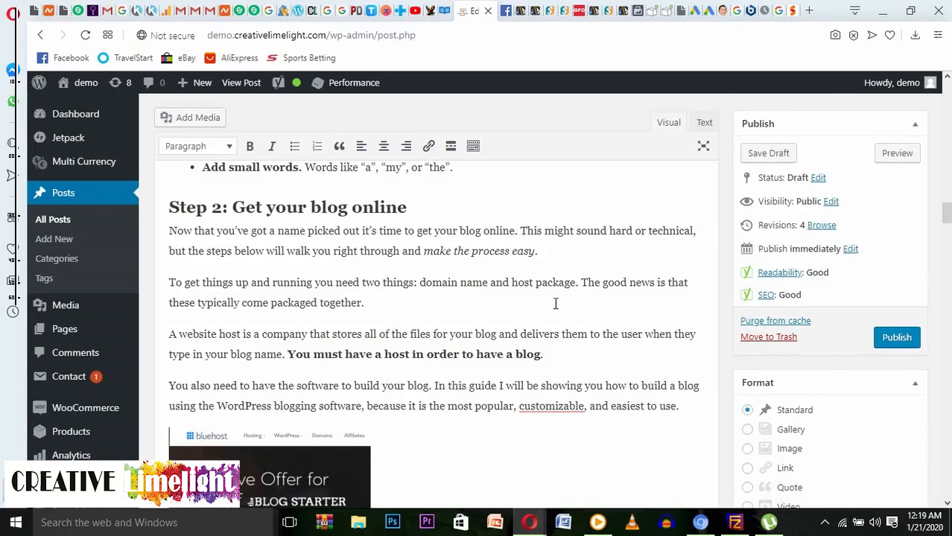
Step: Link the word "money-back" in the last BlueHost benefits bullet to the existing "How to shop online" post
scroll(486, 289, "down", 10)
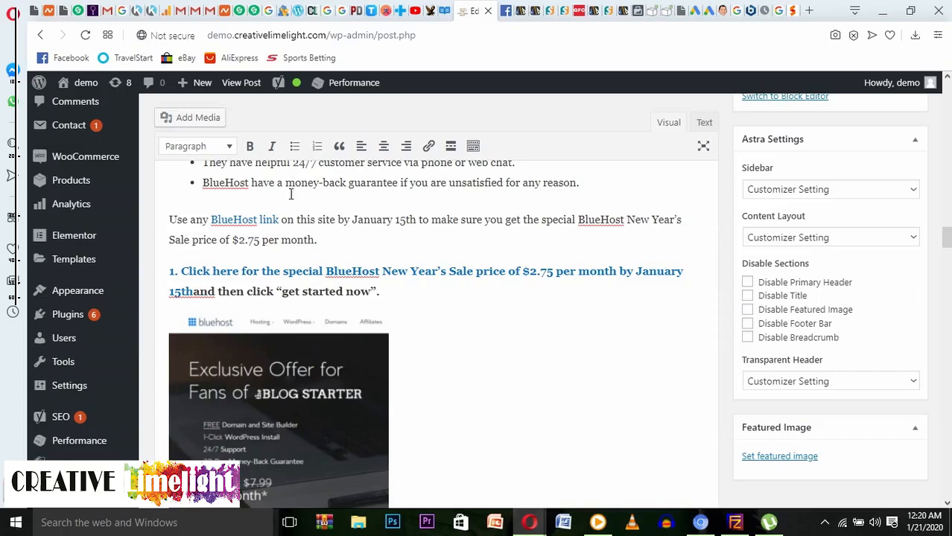
left_click_drag(285, 182, 350, 183)
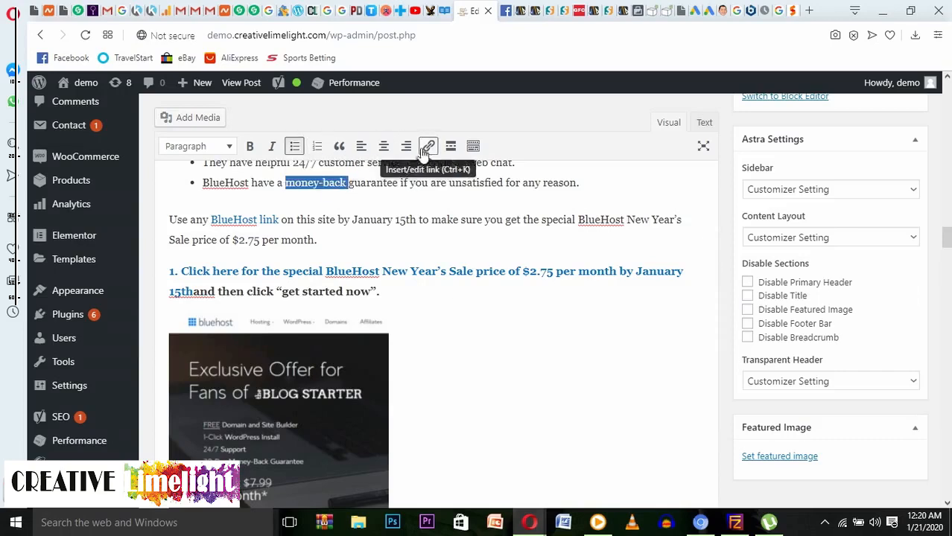
key("ctrl+k")
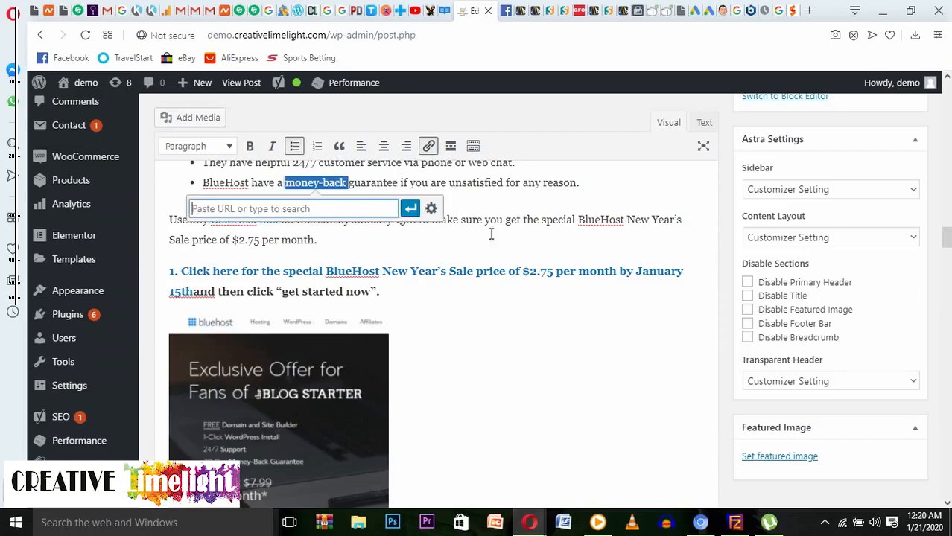
left_click(431, 210)
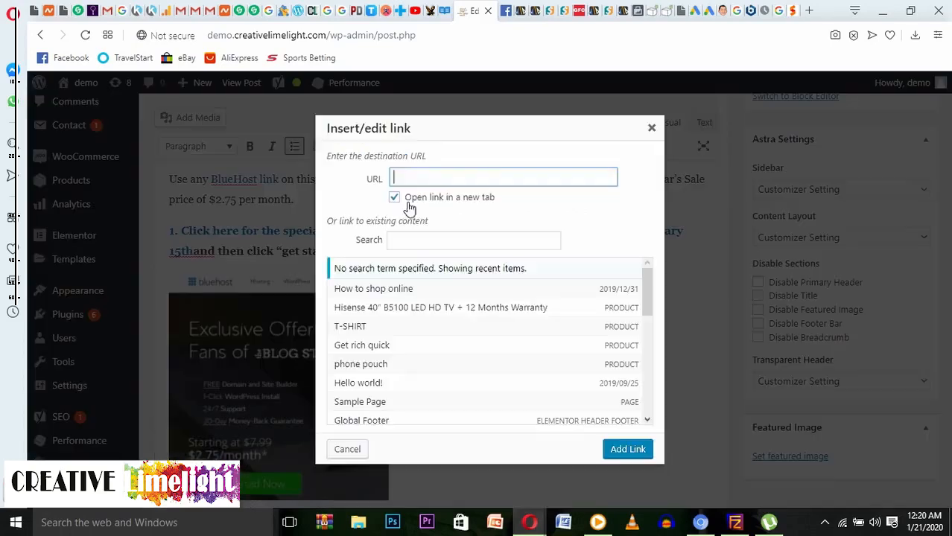
left_click(400, 292)
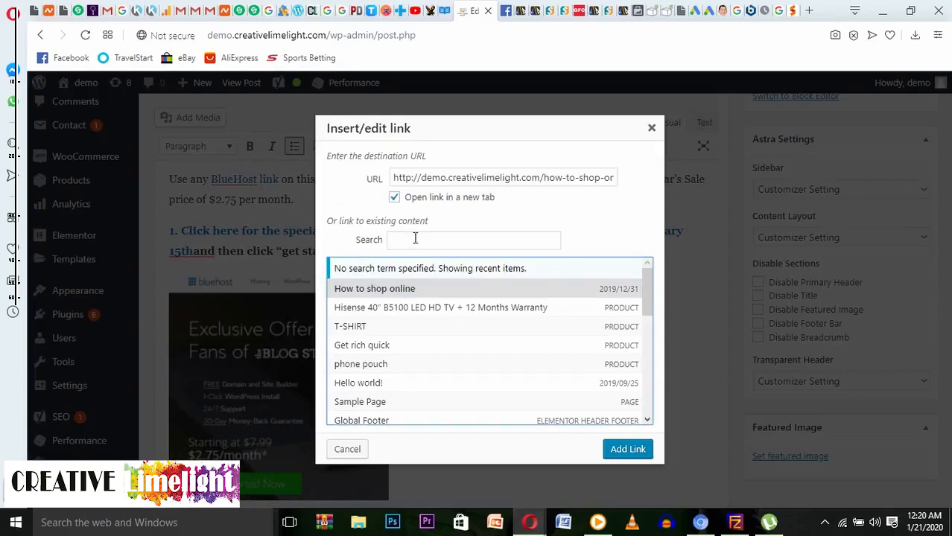
left_click(612, 449)
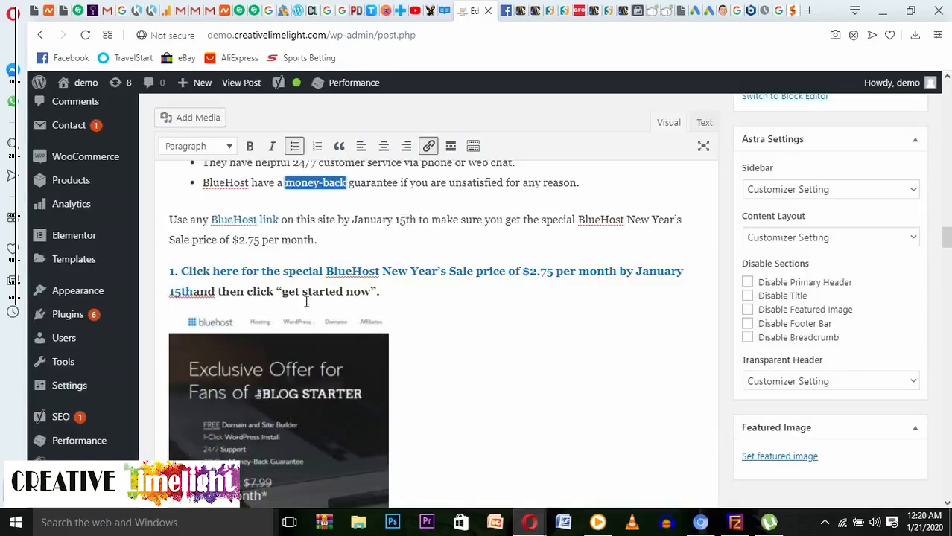
left_click(402, 239)
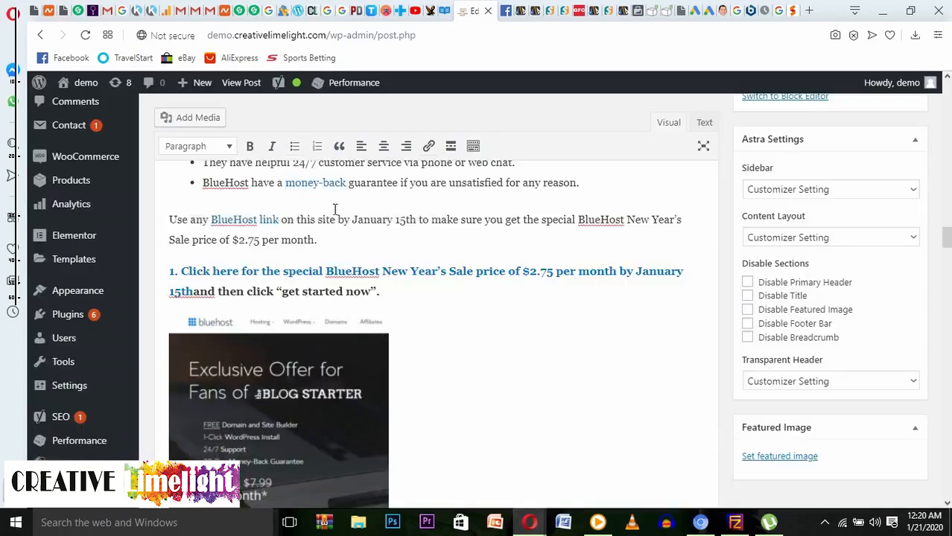
Step: Publish the "How to make a blog" post
scroll(390, 263, "down", 10)
left_click_drag(946, 277, 943, 119)
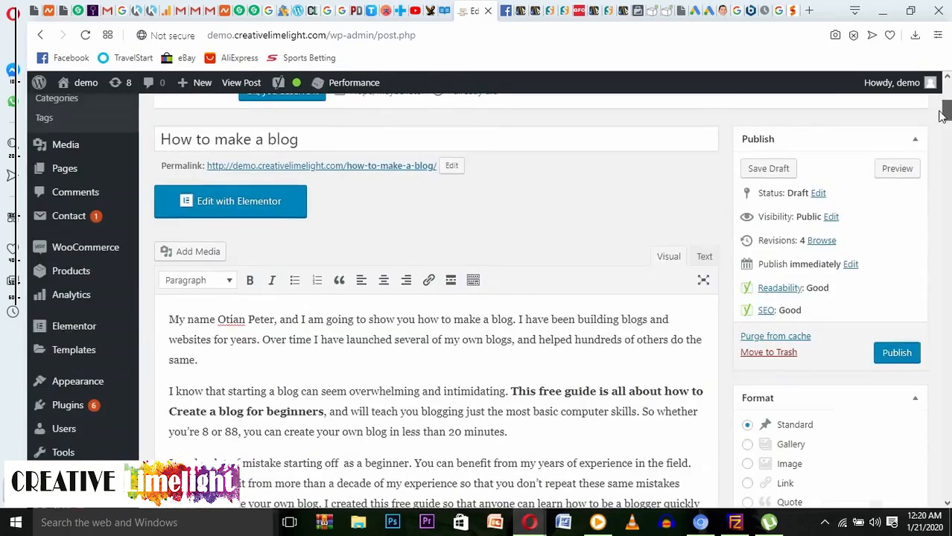
left_click(897, 354)
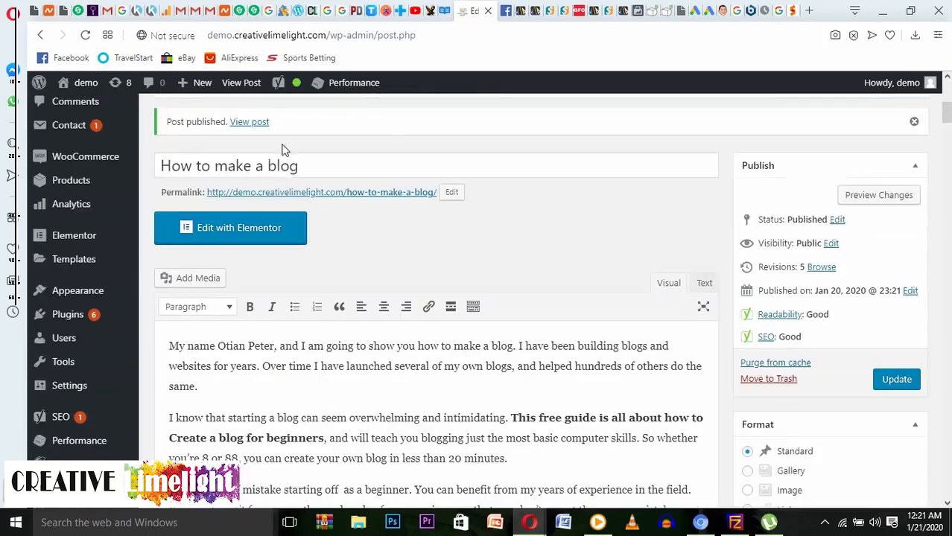
Step: View the published "How to make a blog" post and examine its headings, text, images and links down the page
left_click(259, 123)
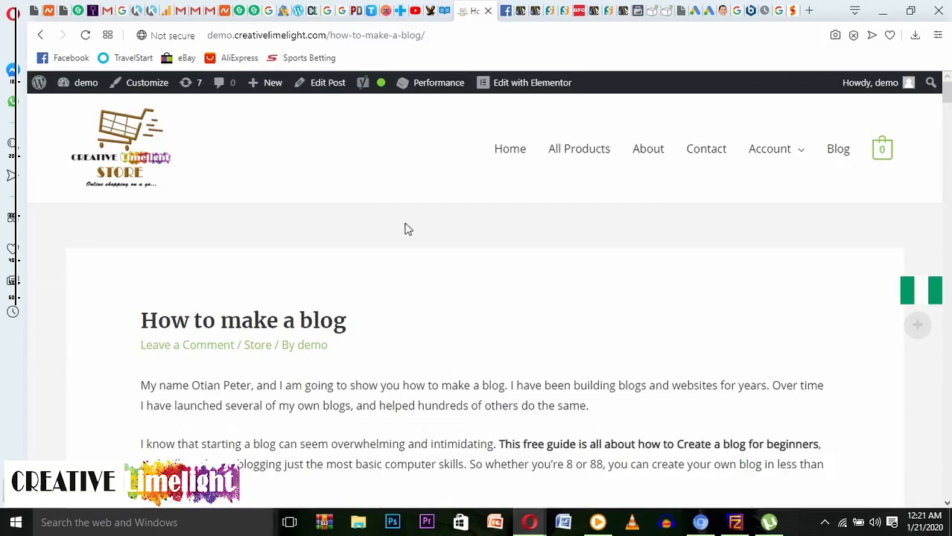
scroll(408, 232, "down", 4)
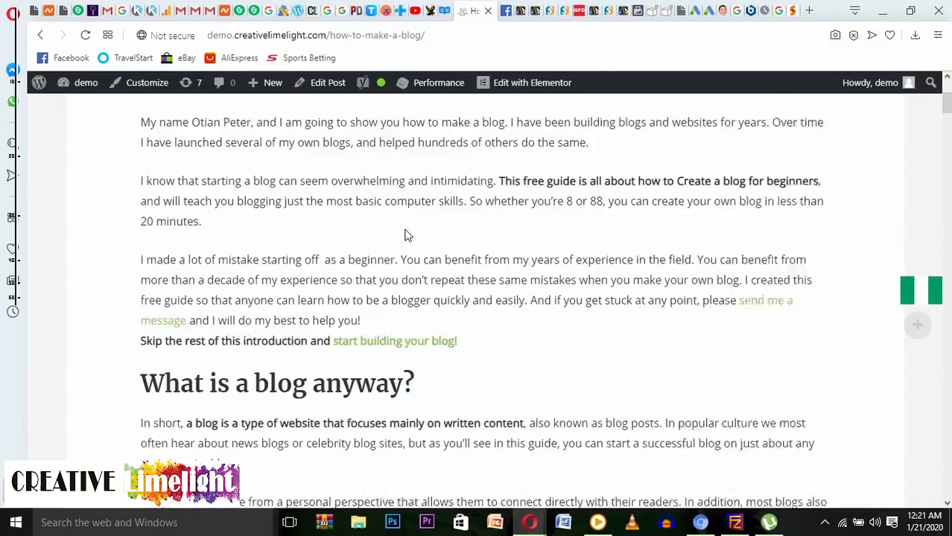
scroll(405, 235, "down", 4)
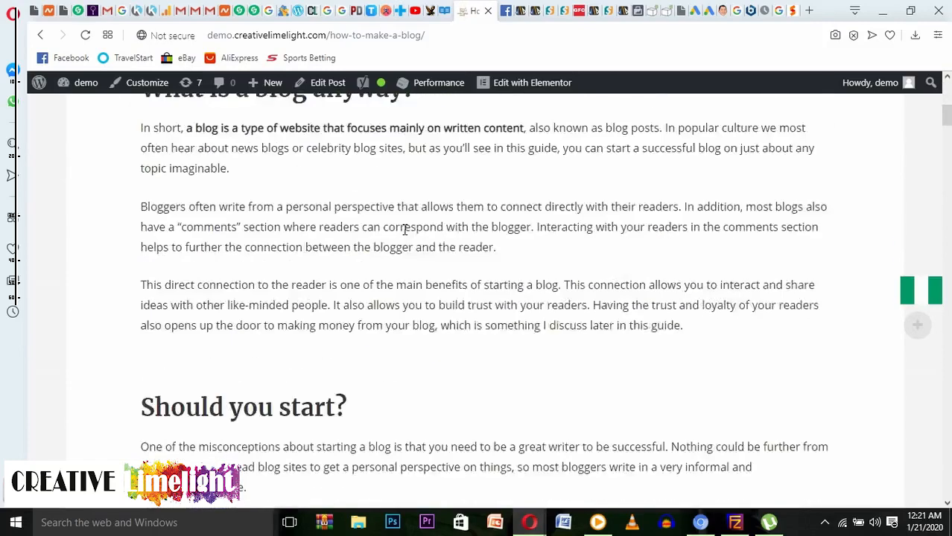
scroll(404, 231, "down", 18)
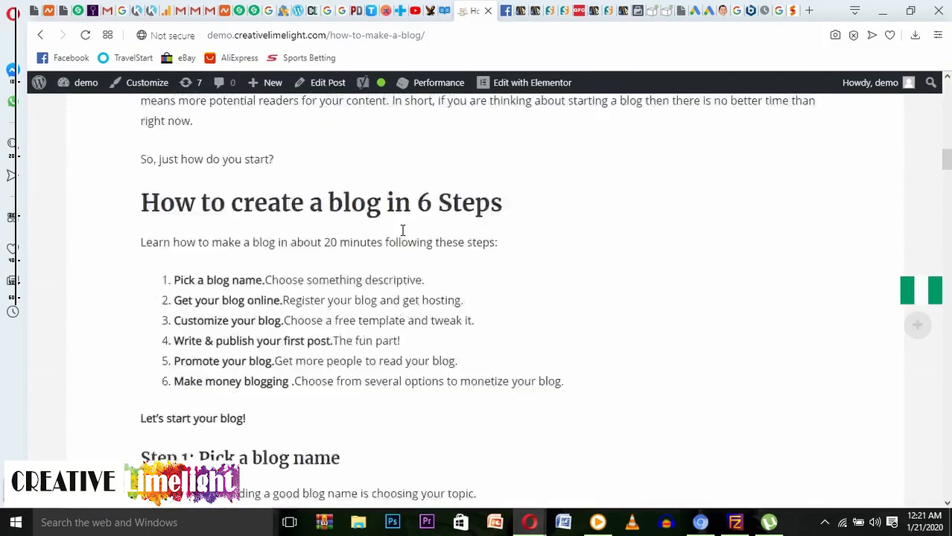
scroll(402, 231, "down", 20)
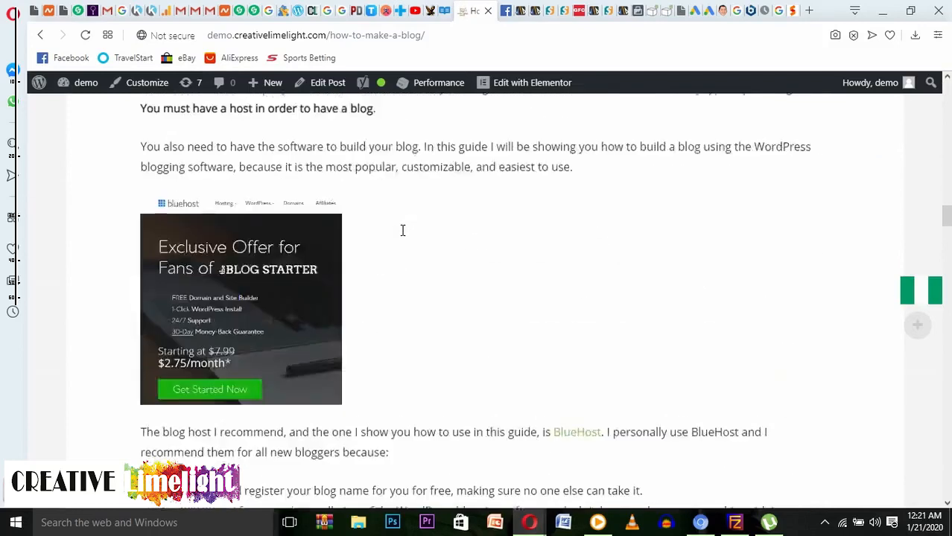
scroll(402, 231, "down", 20)
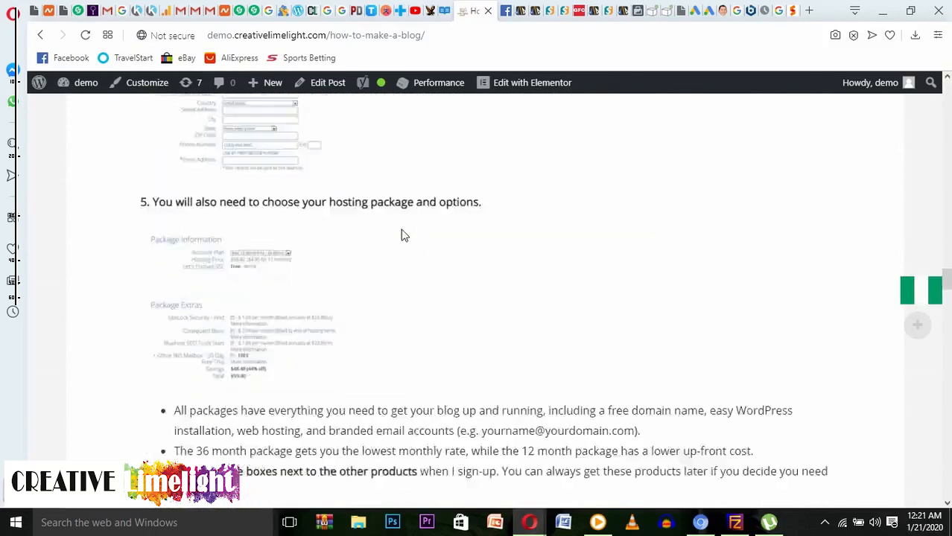
scroll(402, 235, "down", 2)
scroll(396, 255, "down", 15)
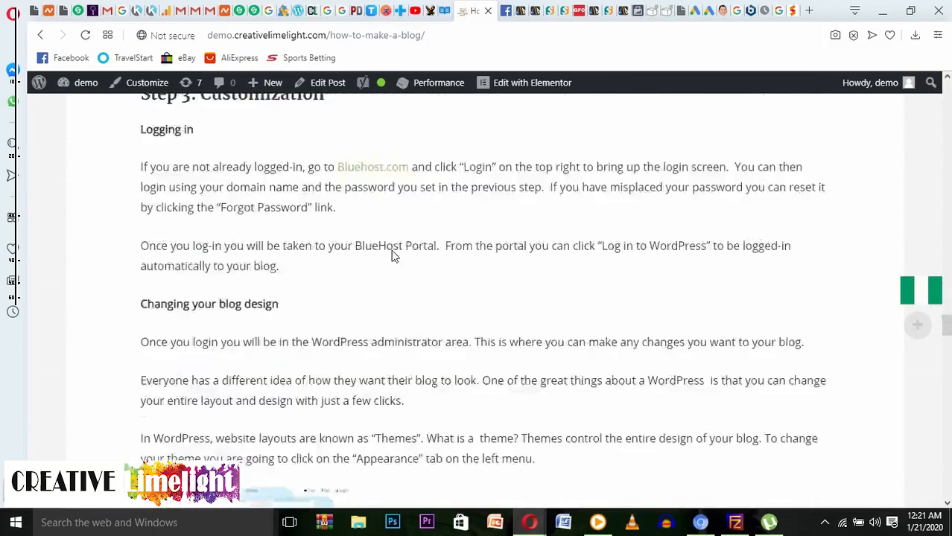
scroll(390, 246, "down", 20)
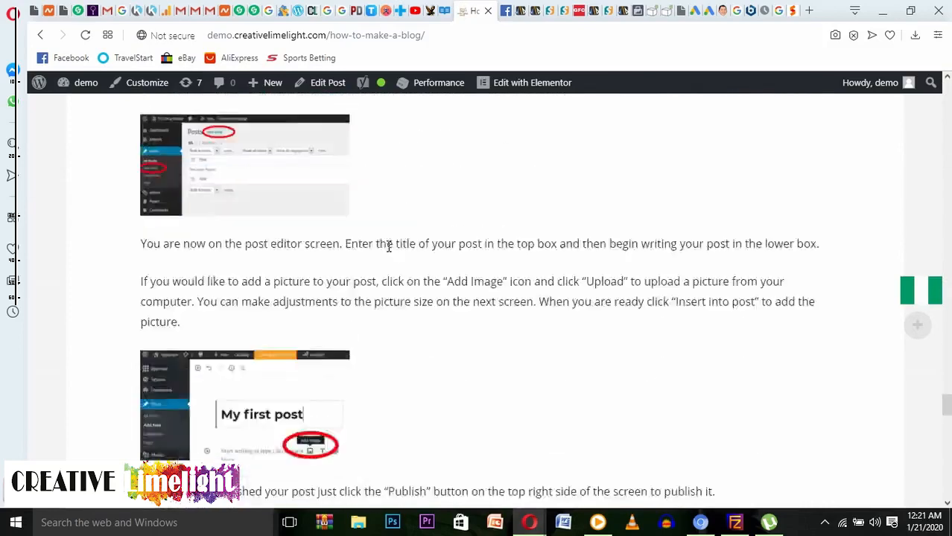
scroll(387, 250, "down", 6)
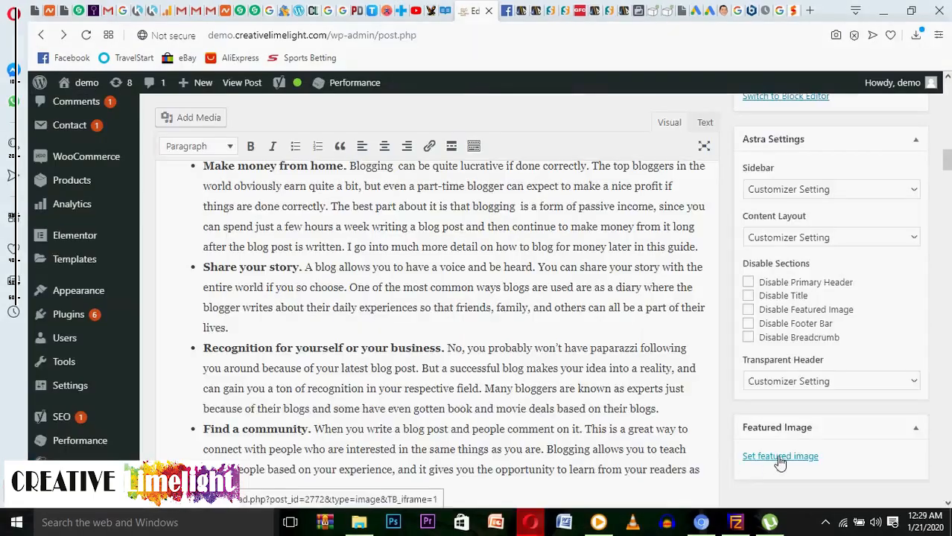
Step: Set the media library image blogging-083016.jpg as the post's featured image with the alt text "how to make a blog"
left_click(780, 458)
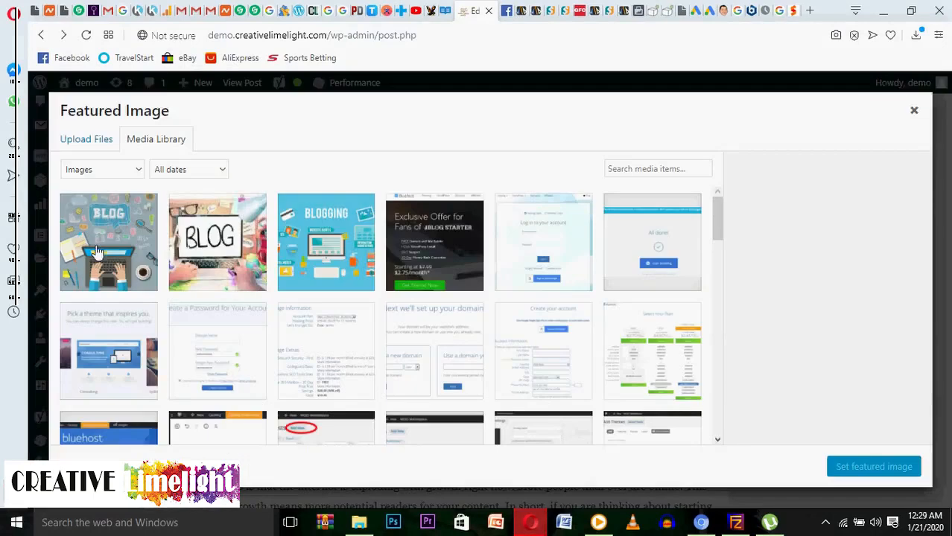
left_click(108, 253)
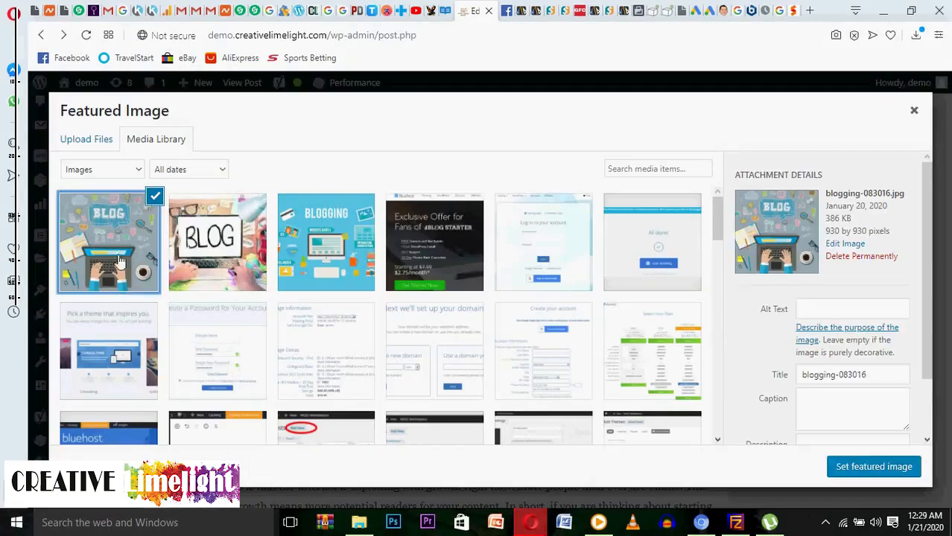
left_click(817, 308)
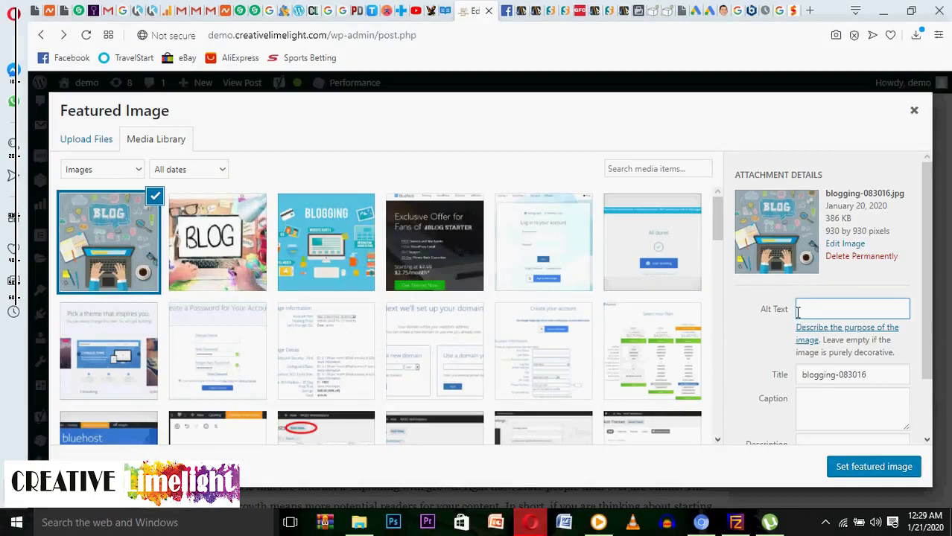
type("how to make a blog")
left_click(870, 475)
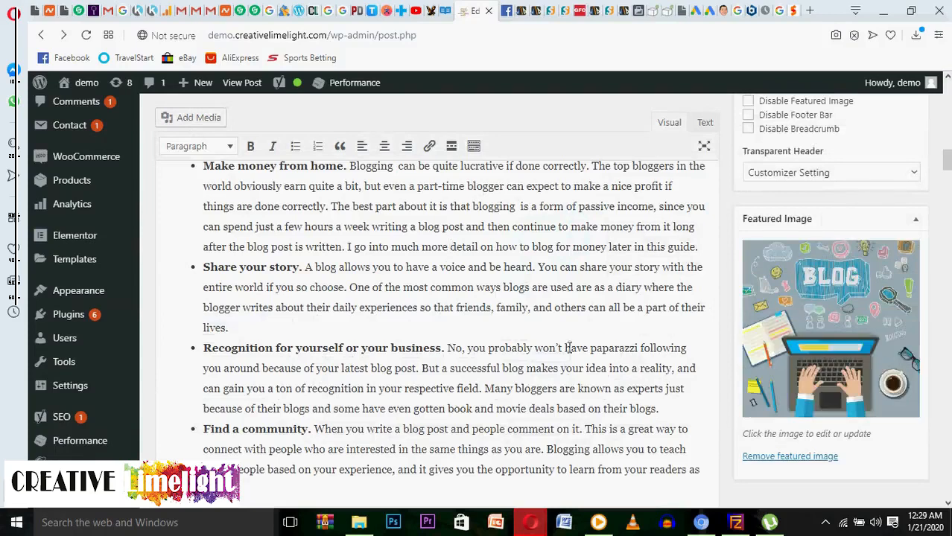
scroll(596, 239, "up", 3)
scroll(596, 239, "up", 15)
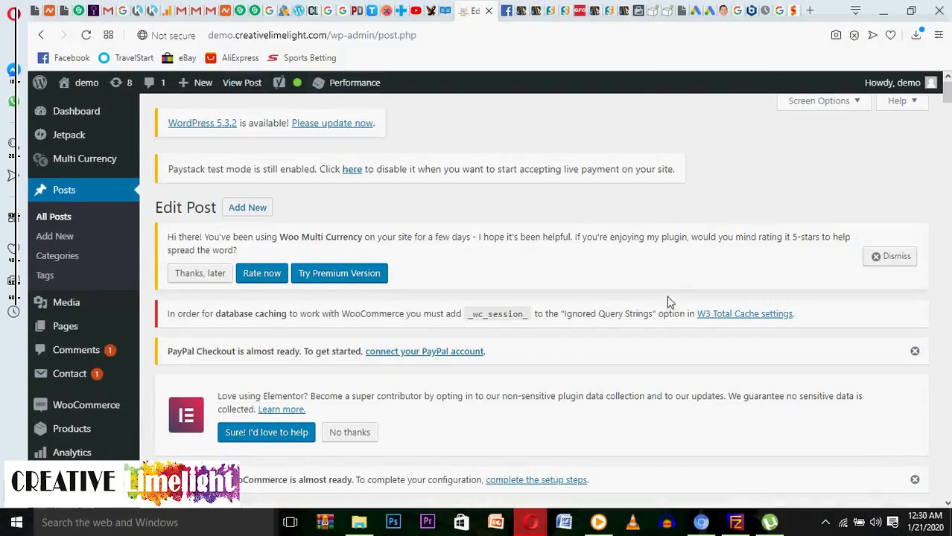
Step: View the updated "How to make a blog" post on the site and examine its featured image and content down the page
scroll(668, 302, "down", 5)
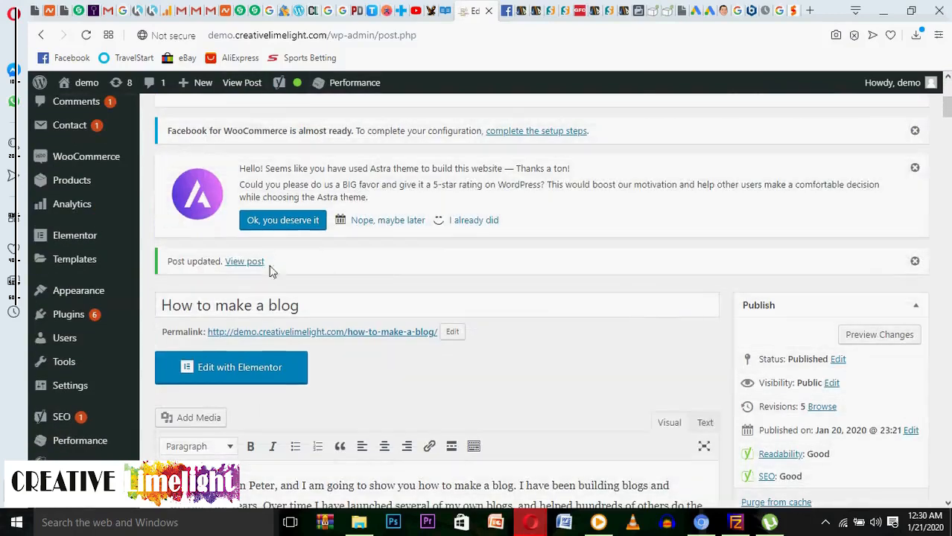
left_click(244, 261)
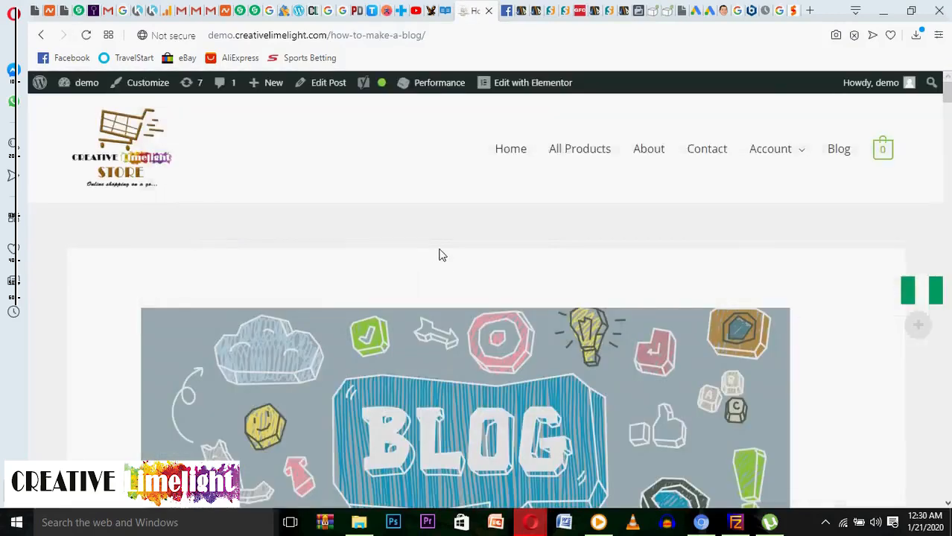
scroll(428, 254, "down", 7)
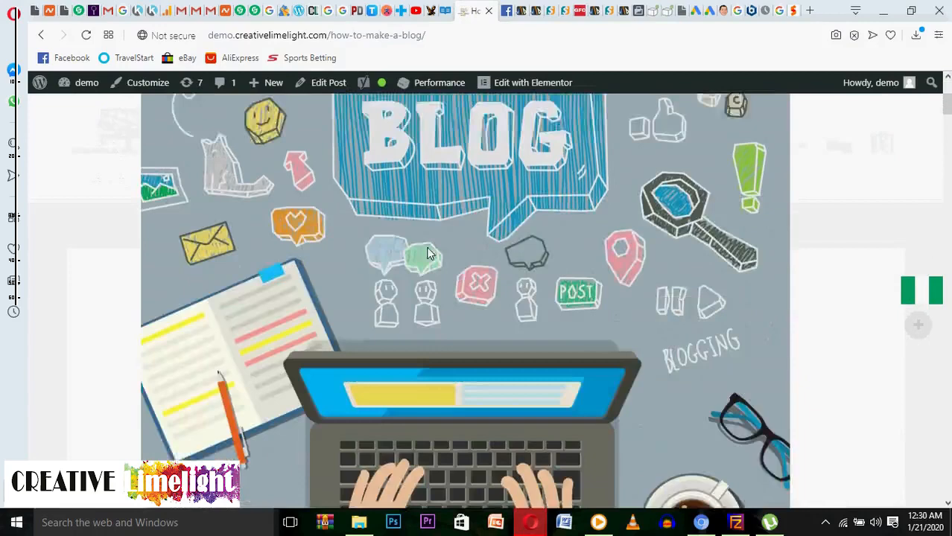
scroll(426, 248, "down", 15)
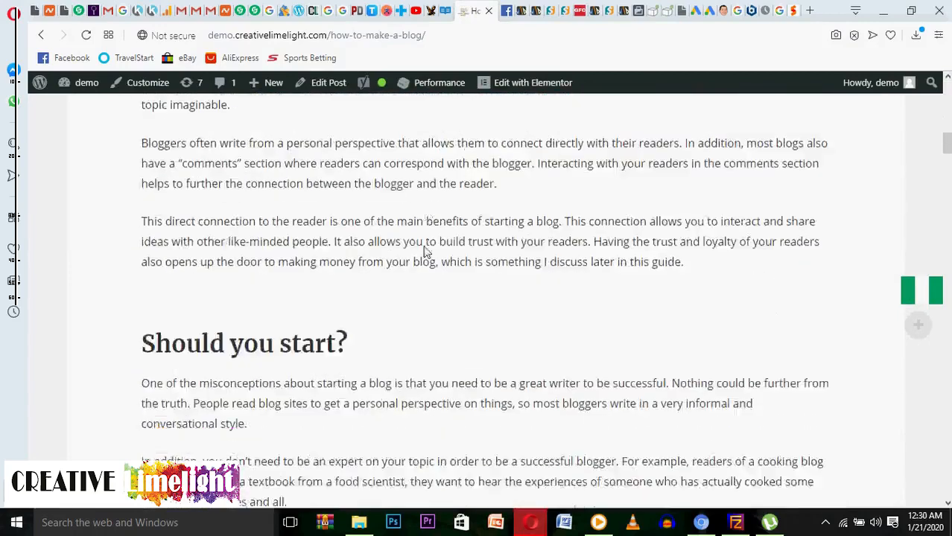
scroll(427, 236, "up", 20)
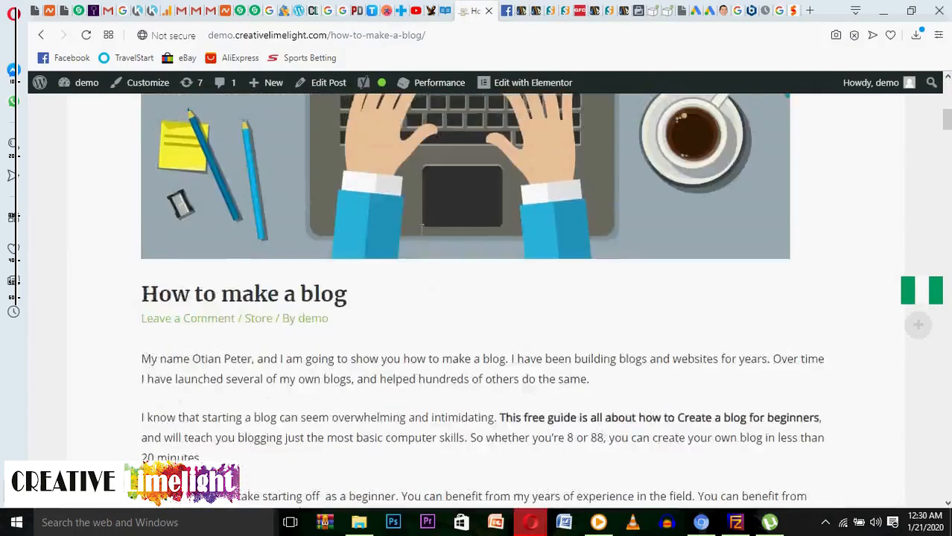
scroll(491, 272, "down", 15)
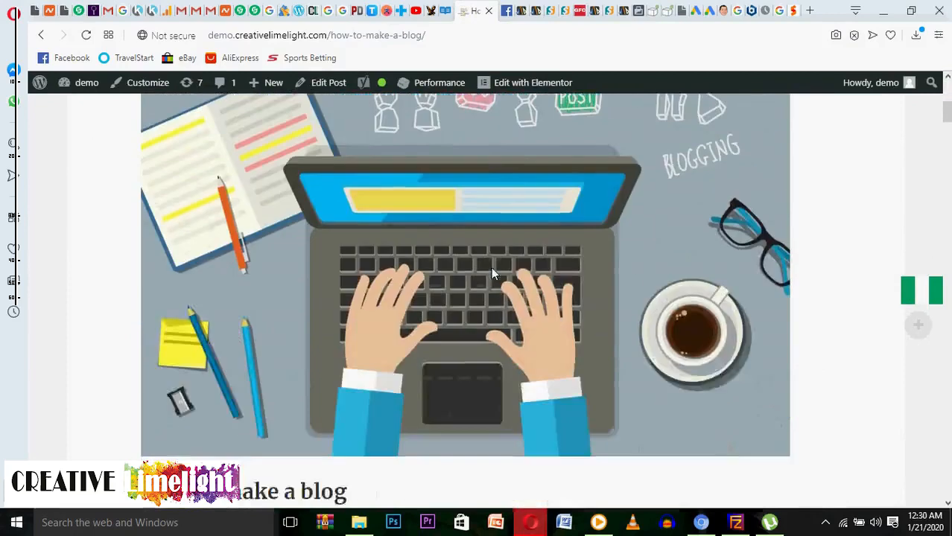
scroll(489, 273, "down", 20)
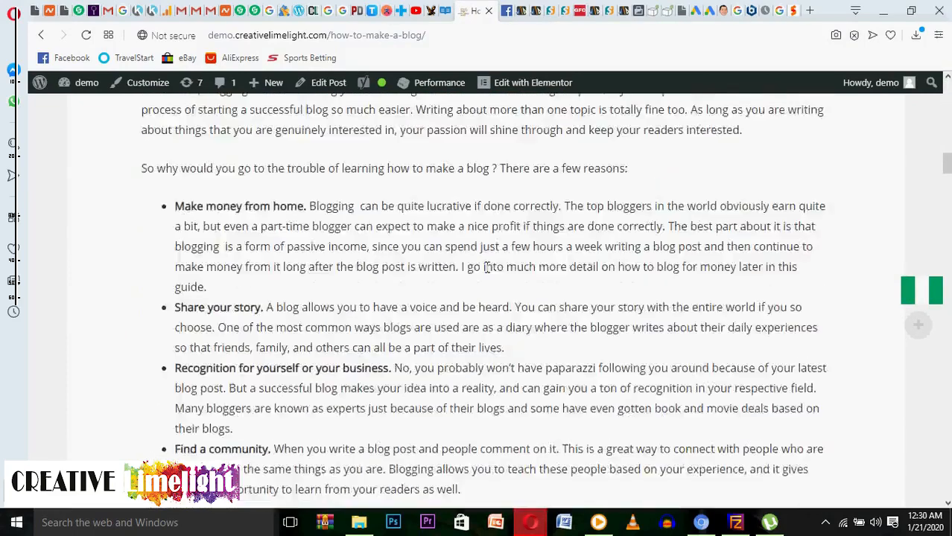
scroll(484, 275, "down", 20)
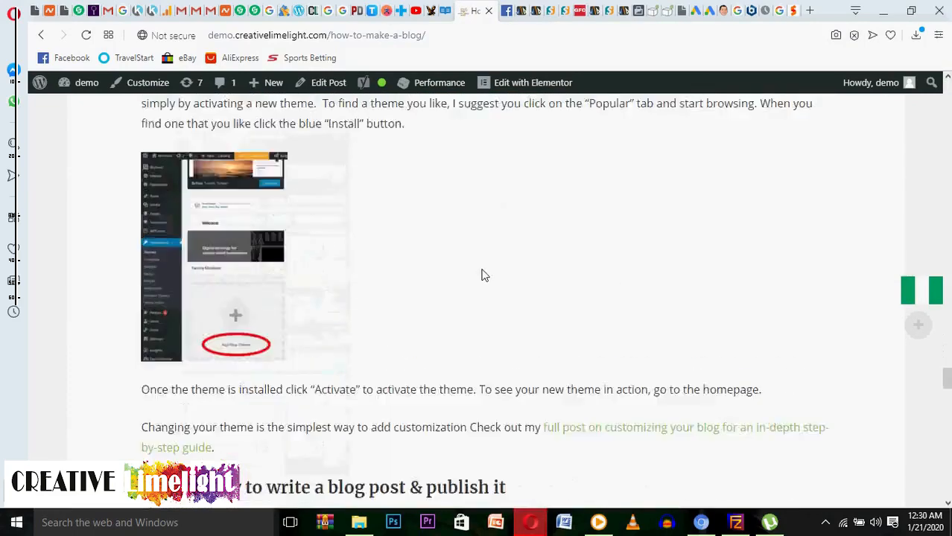
left_click_drag(947, 447, 924, 89)
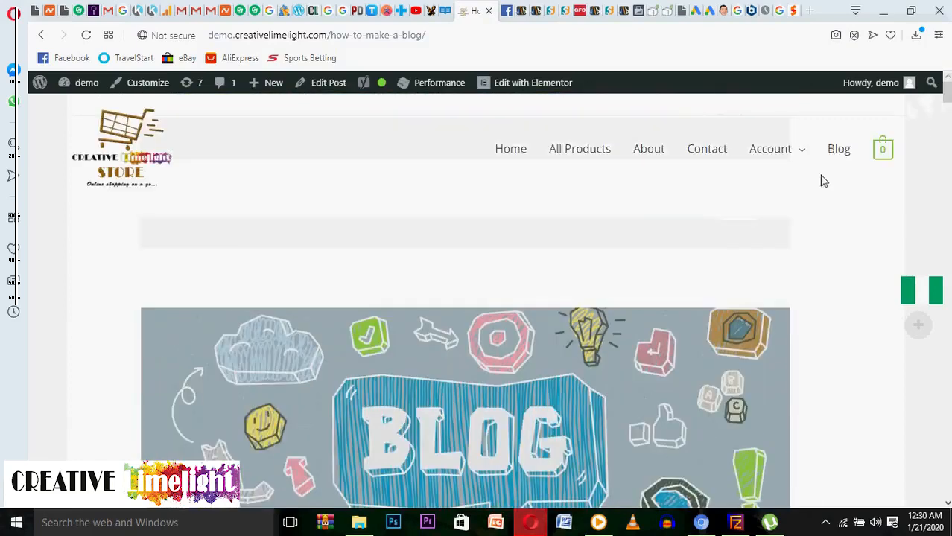
Step: Open the store's Blog page and check which posts it lists
left_click(837, 152)
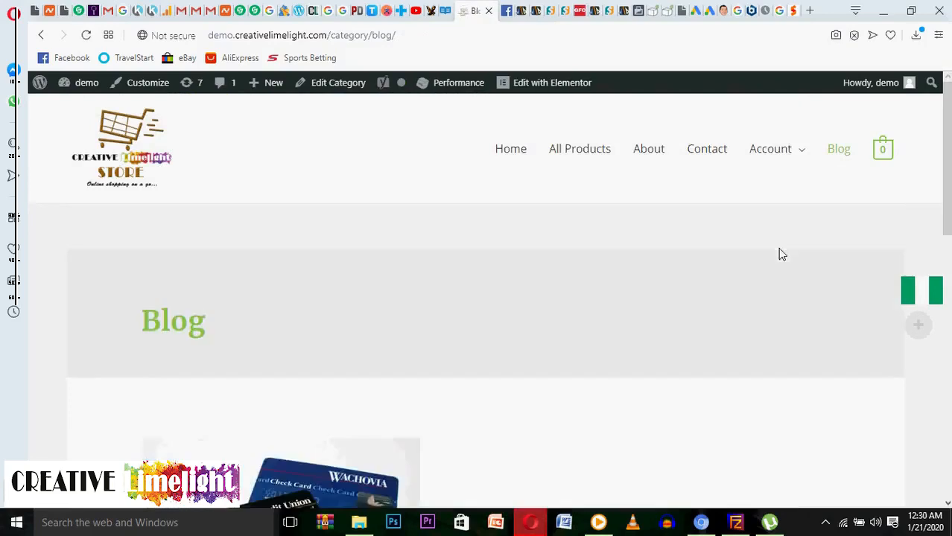
scroll(698, 217, "down", 3)
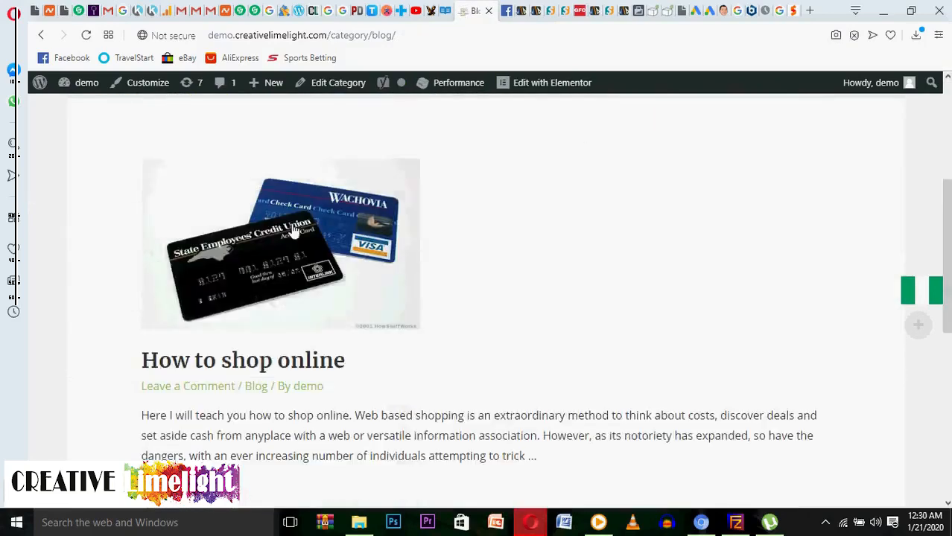
scroll(285, 240, "down", 5)
scroll(284, 240, "up", 8)
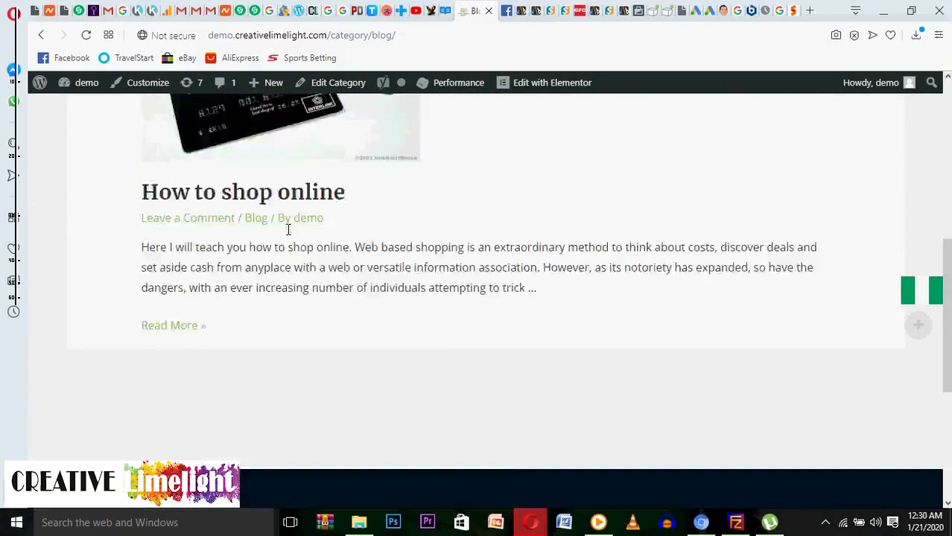
scroll(287, 234, "down", 3)
scroll(287, 235, "down", 3)
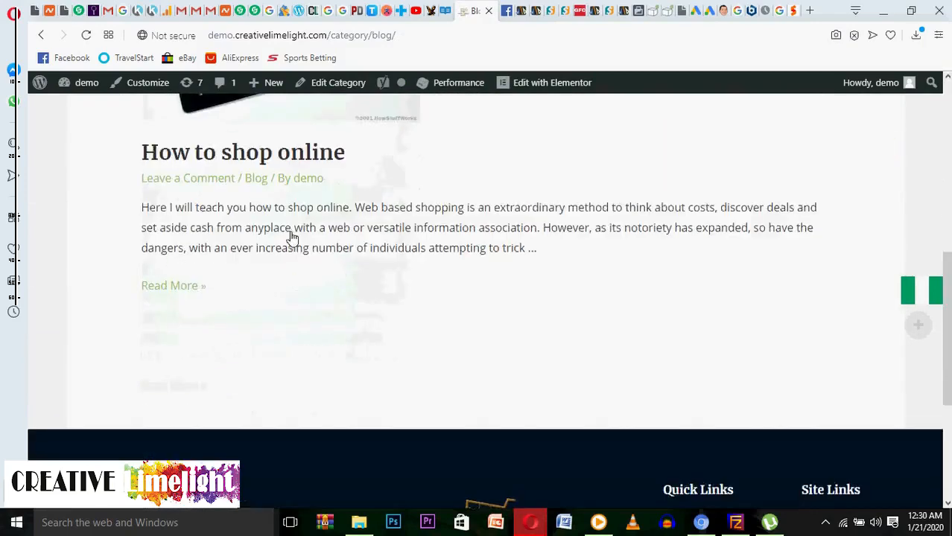
scroll(289, 179, "up", 5)
scroll(289, 181, "up", 2)
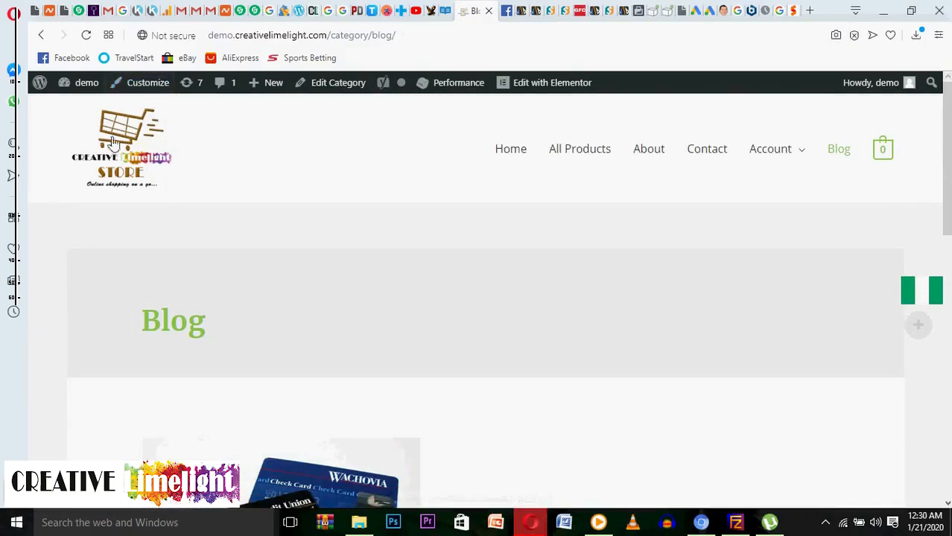
Step: Go back to the admin dashboard's list of all posts and open the "How to make a blog" post for editing
mouse_move(78, 88)
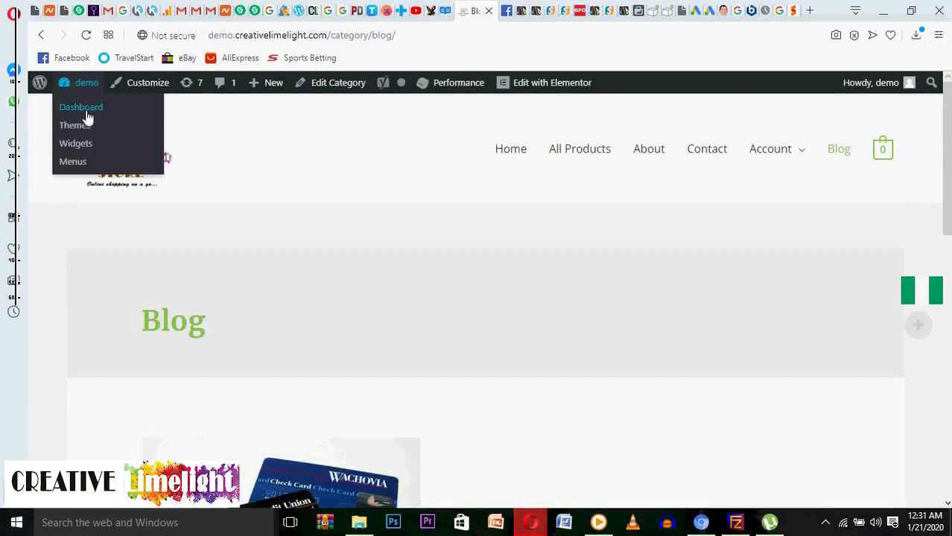
left_click(87, 115)
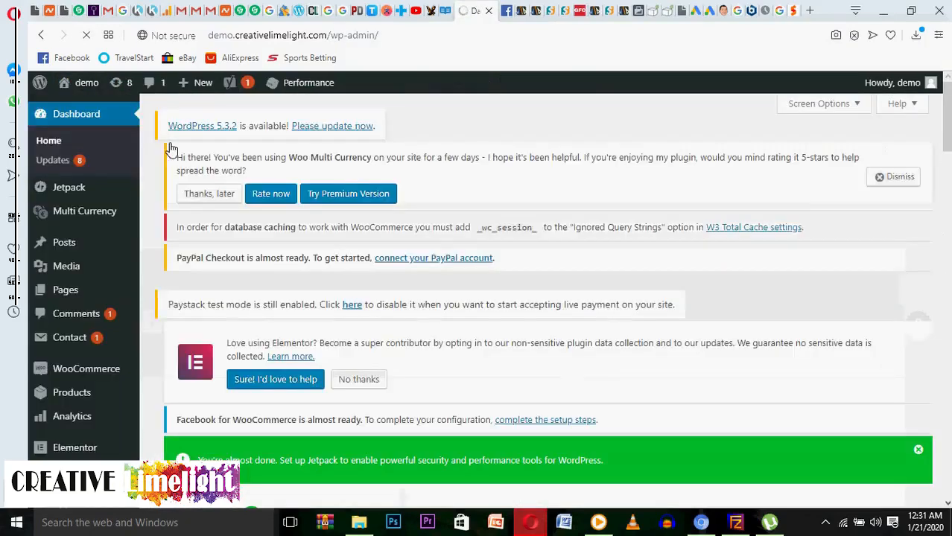
mouse_move(68, 249)
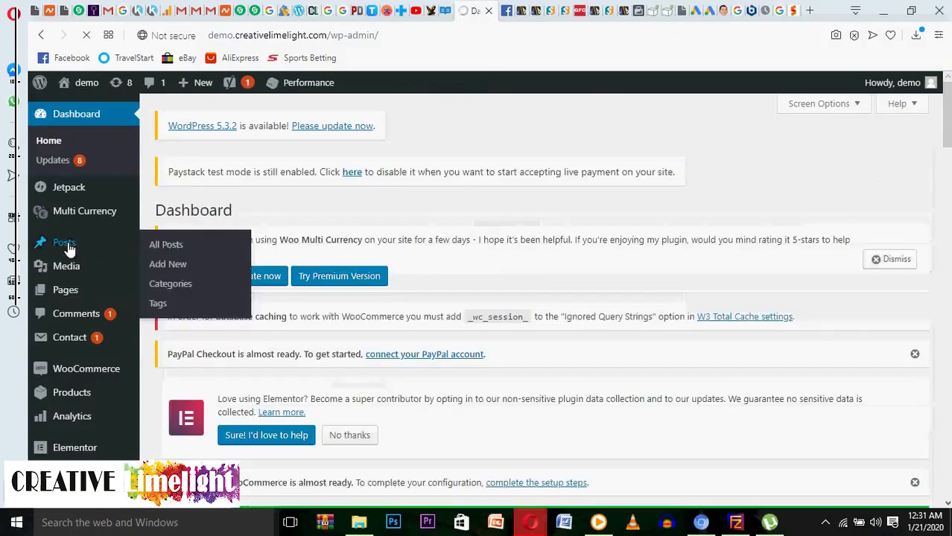
left_click(170, 247)
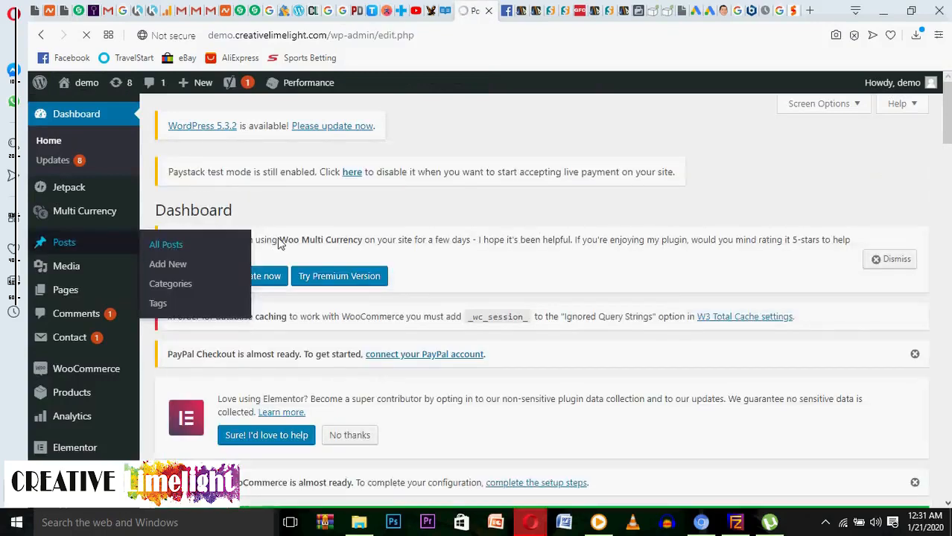
scroll(373, 246, "down", 6)
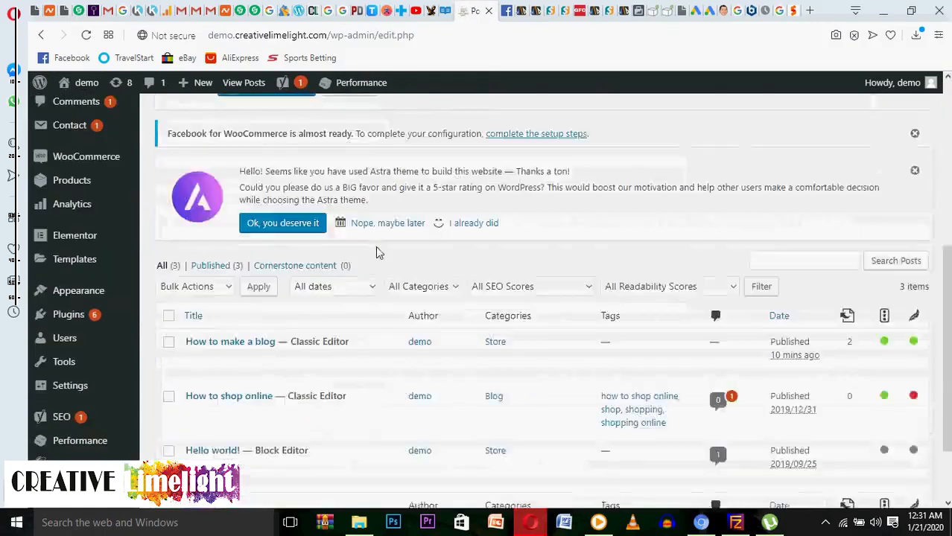
left_click(233, 247)
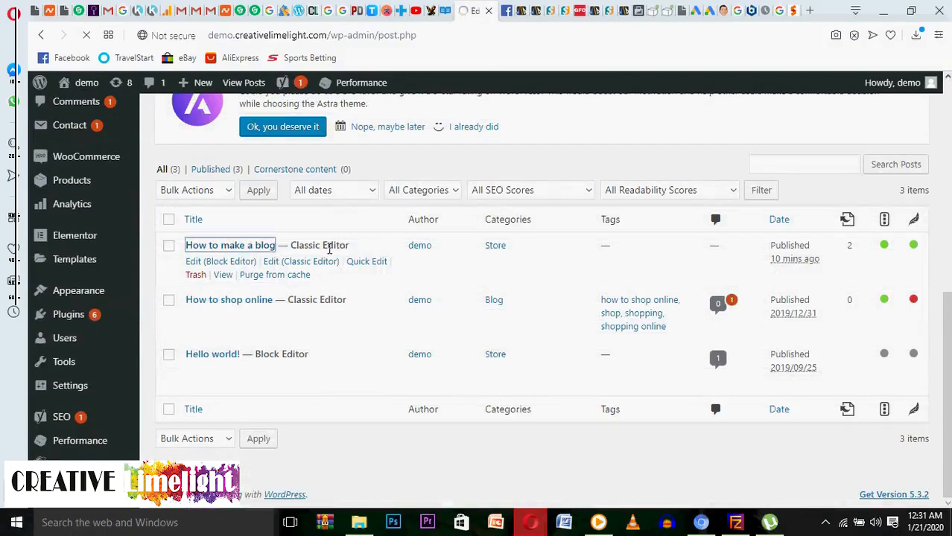
scroll(327, 253, "down", 6)
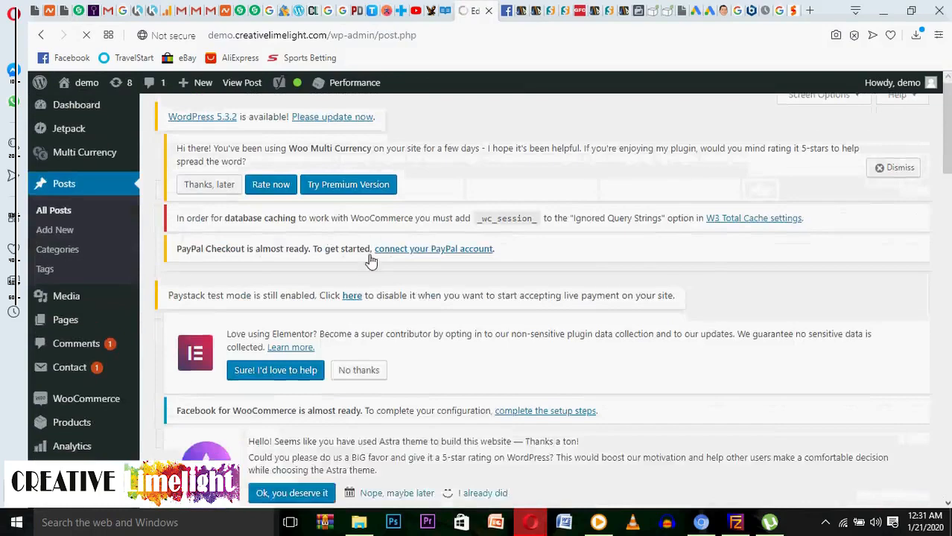
scroll(336, 248, "up", 10)
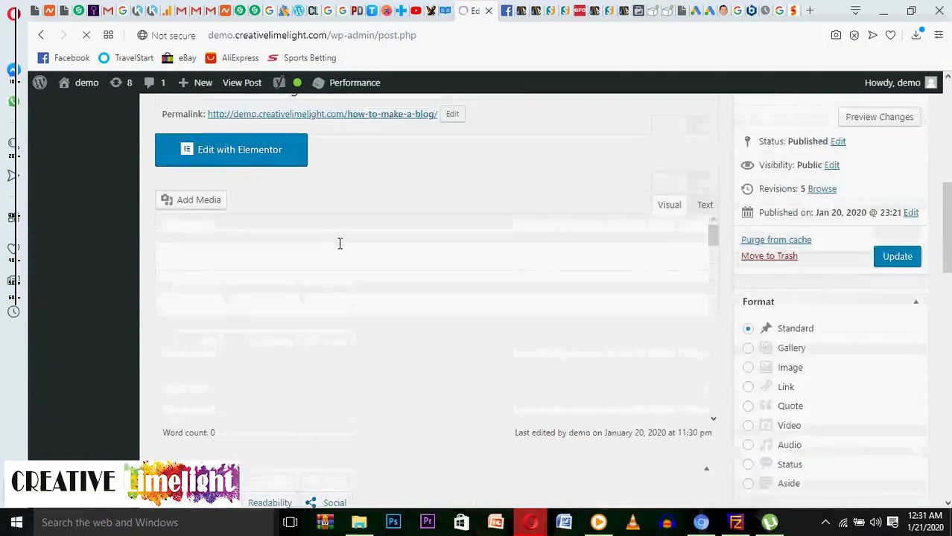
Step: Assign the post to the Blog category and remove it from the Store category
scroll(588, 245, "down", 6)
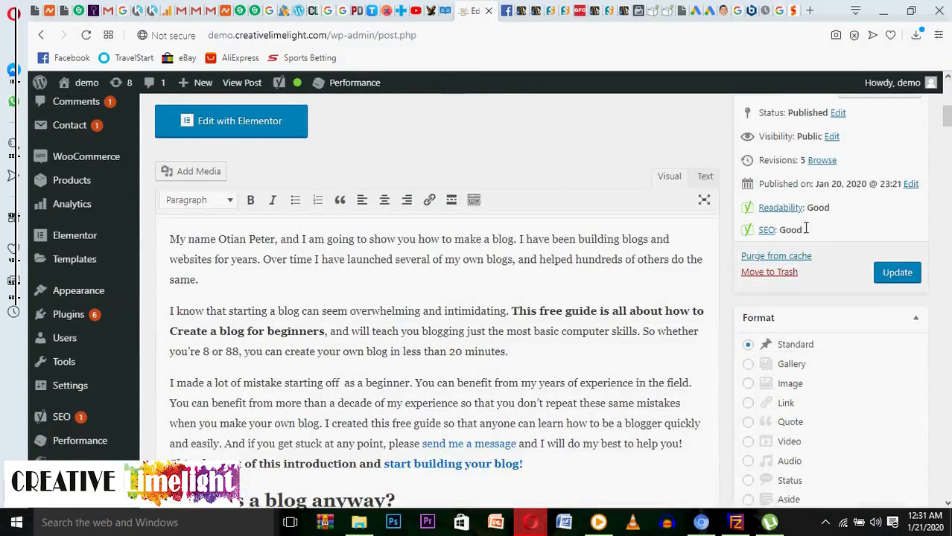
scroll(822, 236, "down", 5)
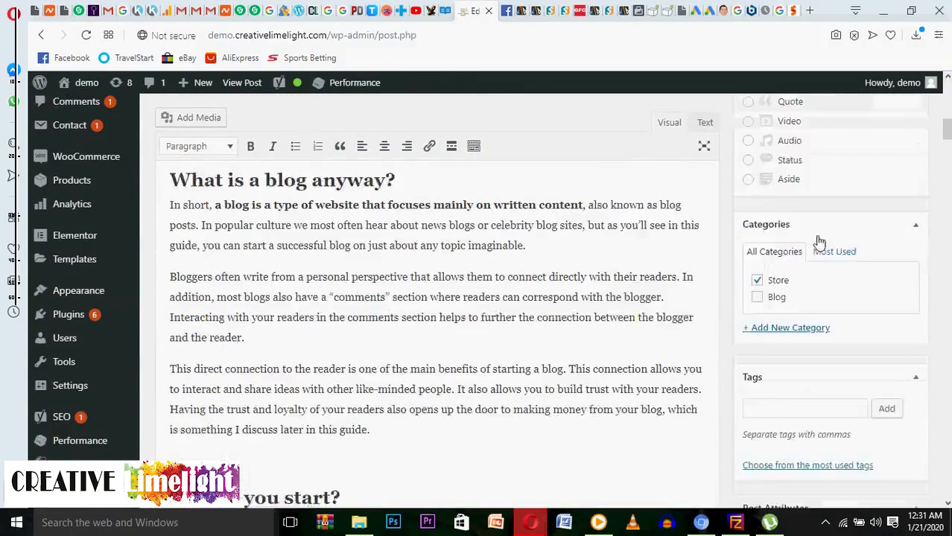
scroll(820, 241, "down", 3)
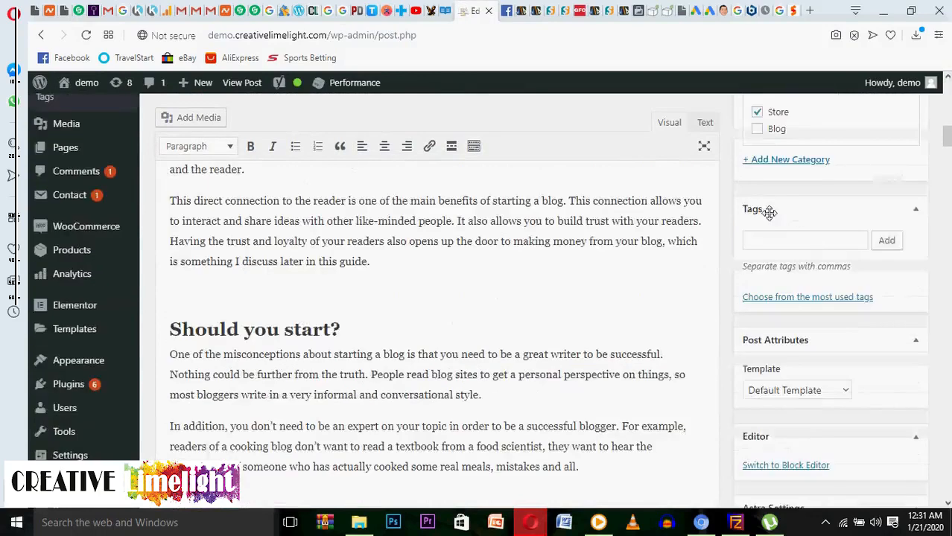
scroll(797, 240, "up", 3)
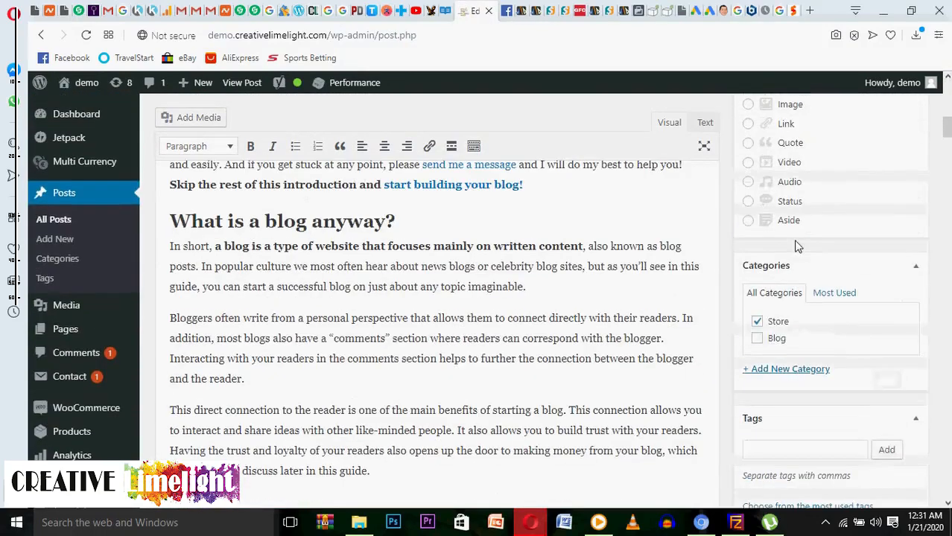
left_click(757, 340)
left_click(757, 322)
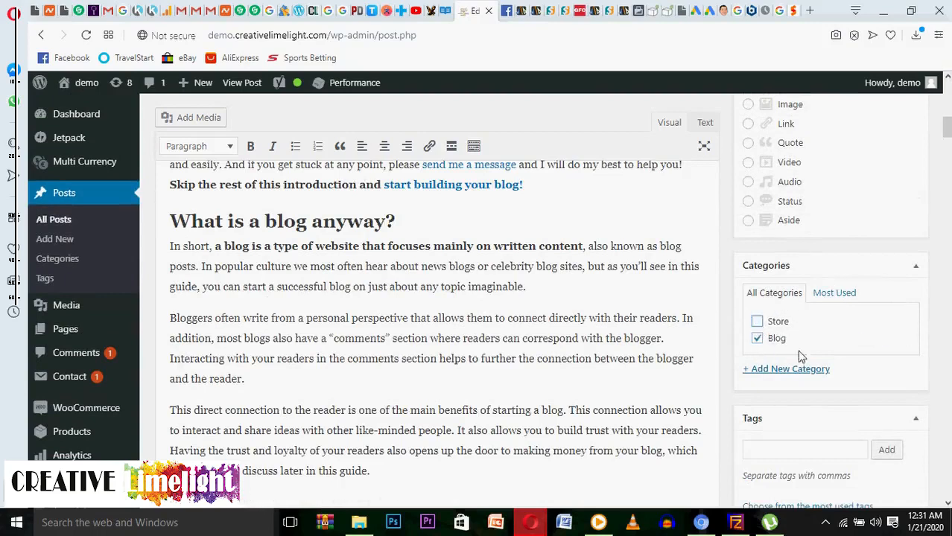
Step: Add the tags "how to make a blog how to create a blog", "blogs for beginners", "blogger" and "how to be a blogger a" to the post
scroll(794, 395, "down", 3)
left_click(789, 242)
type("how to make a blog")
type(" how to create a blo")
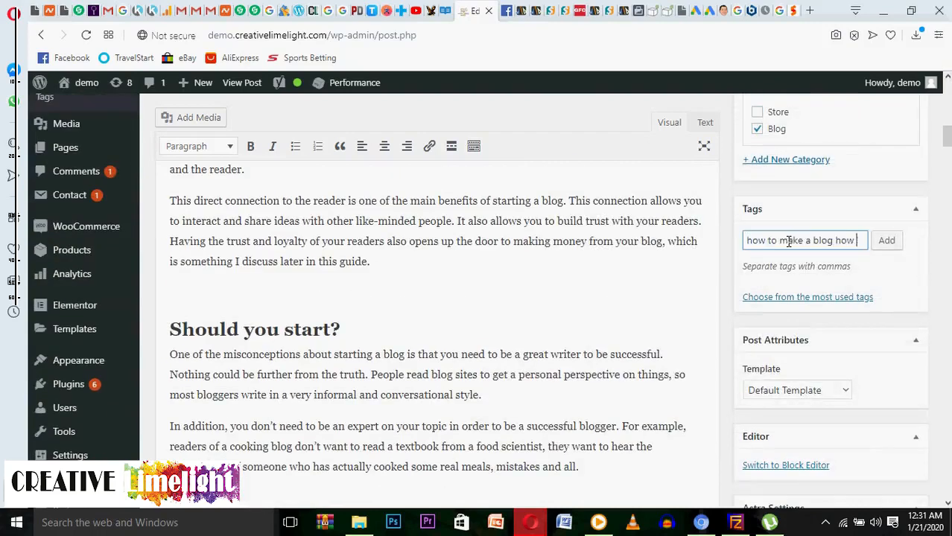
type("g")
type(", blog")
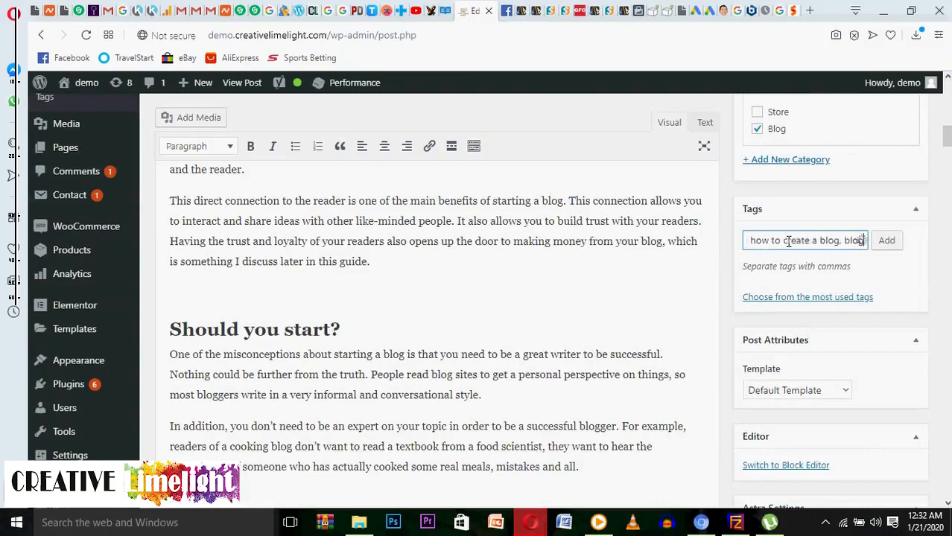
type("s for beginners")
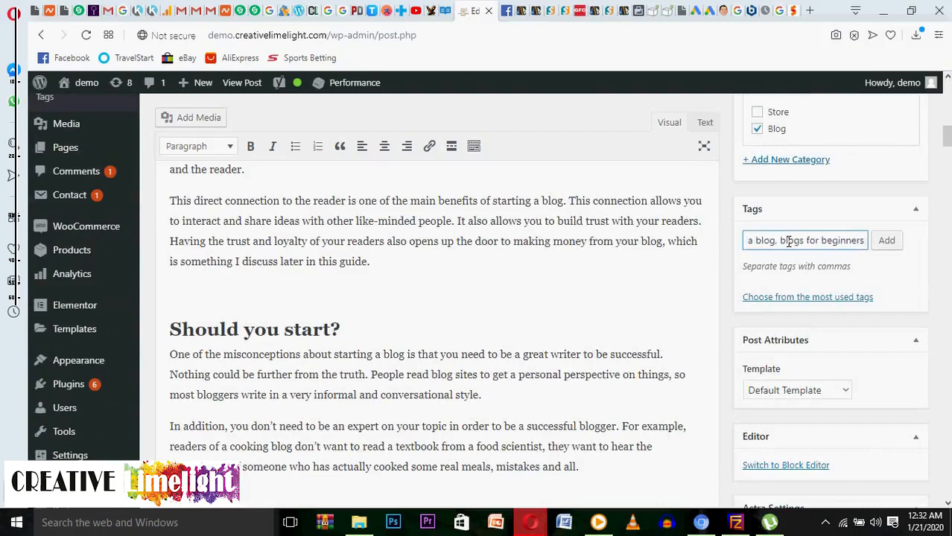
type(", blogger")
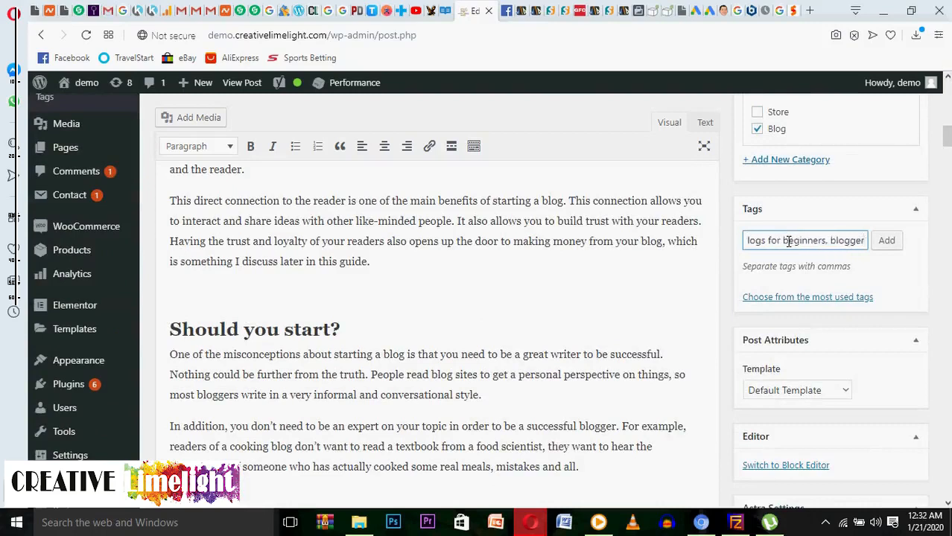
type(", hog to be a")
key("BackSpace")
type("w to be a")
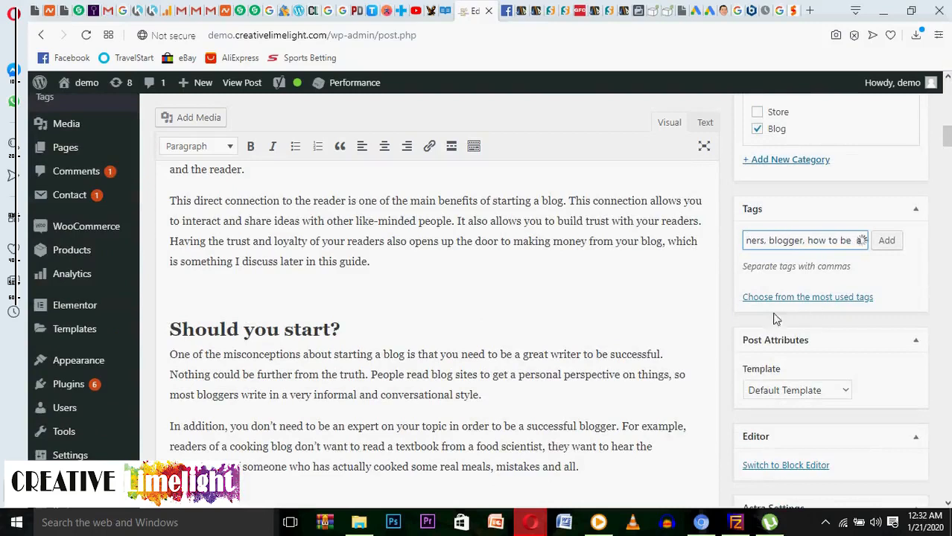
type(" blogger")
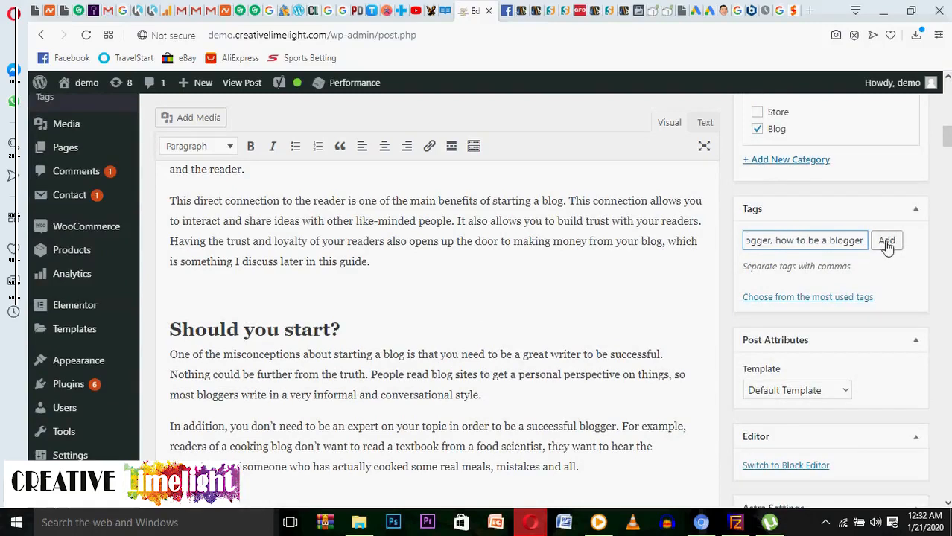
left_click(886, 243)
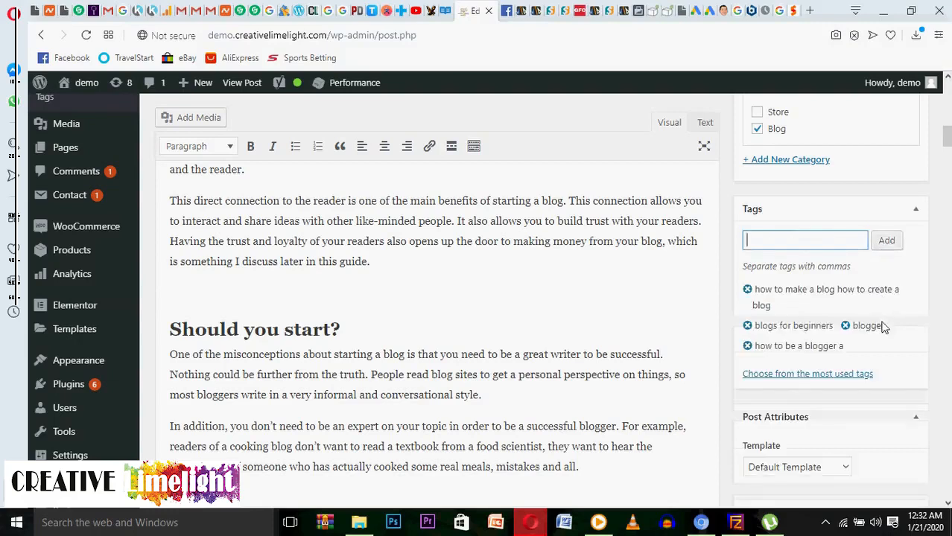
scroll(869, 306, "down", 6)
scroll(872, 308, "up", 8)
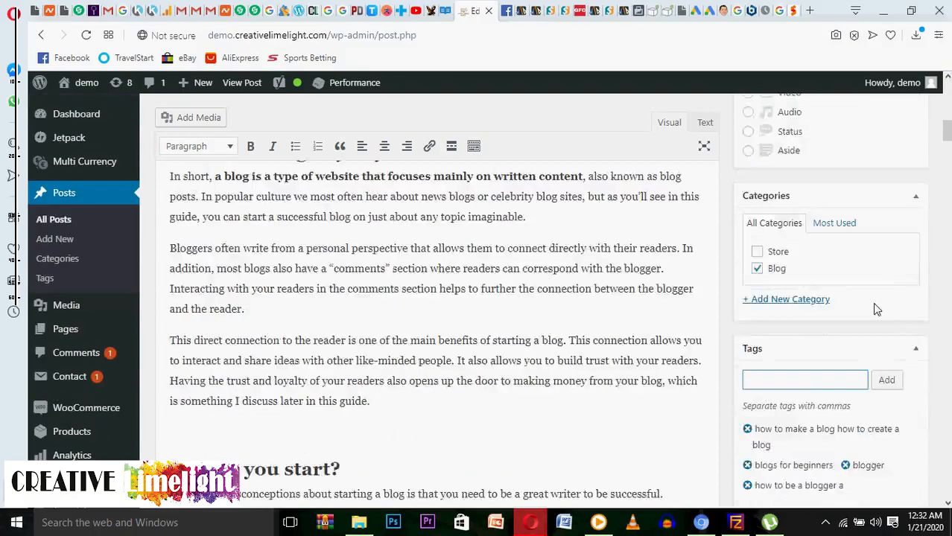
Step: Update the "How to make a blog" post to save its new category and tags
scroll(876, 309, "up", 5)
left_click(897, 271)
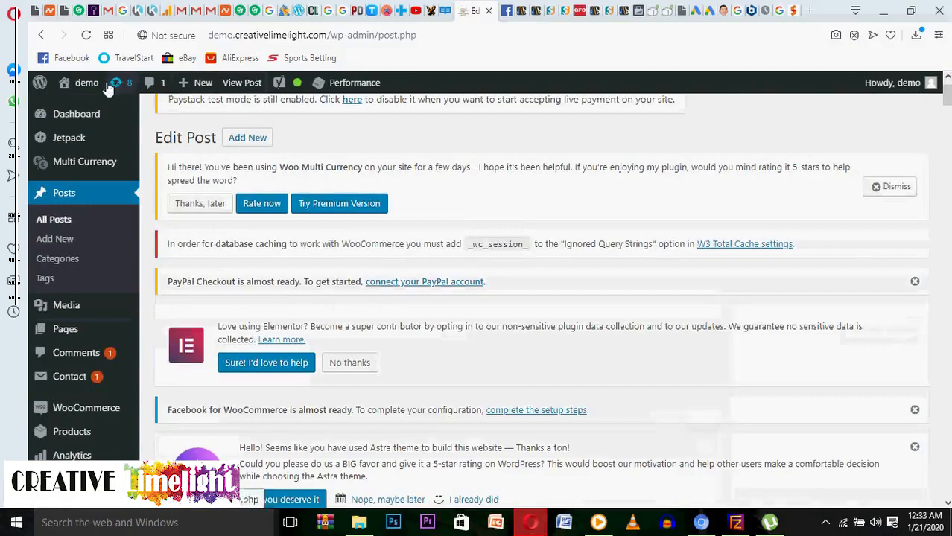
Step: Visit the live store site, open its Blog page and review the posts listed there with their images and excerpts
mouse_move(81, 87)
left_click(78, 108)
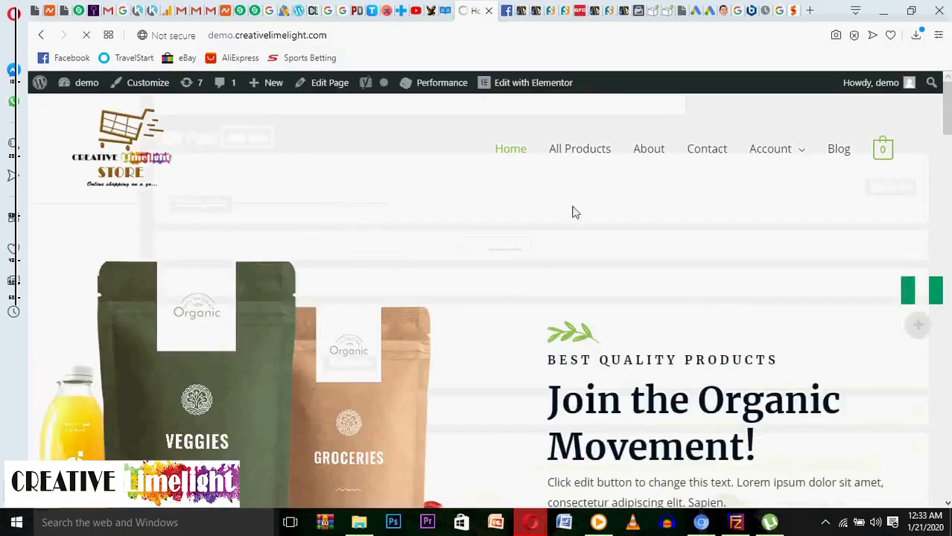
left_click(838, 151)
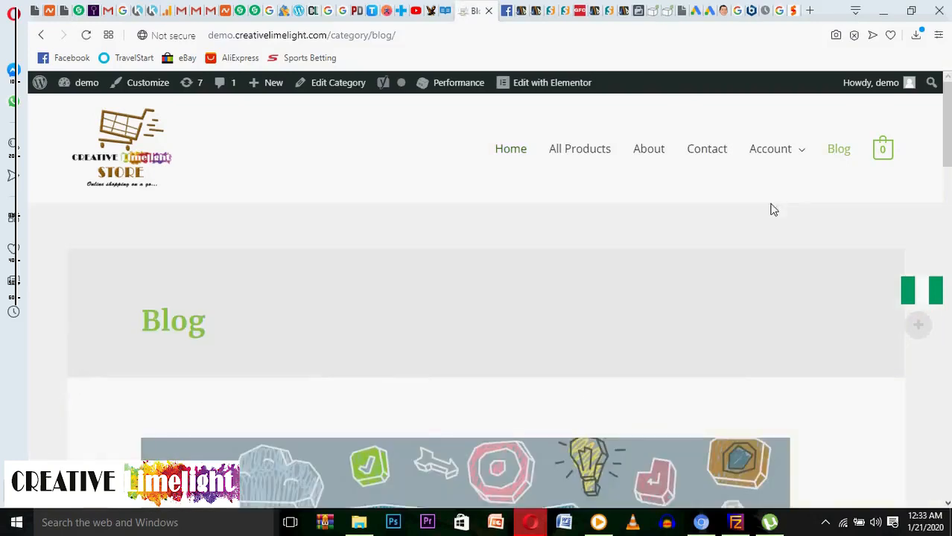
scroll(764, 205, "down", 4)
scroll(757, 219, "down", 15)
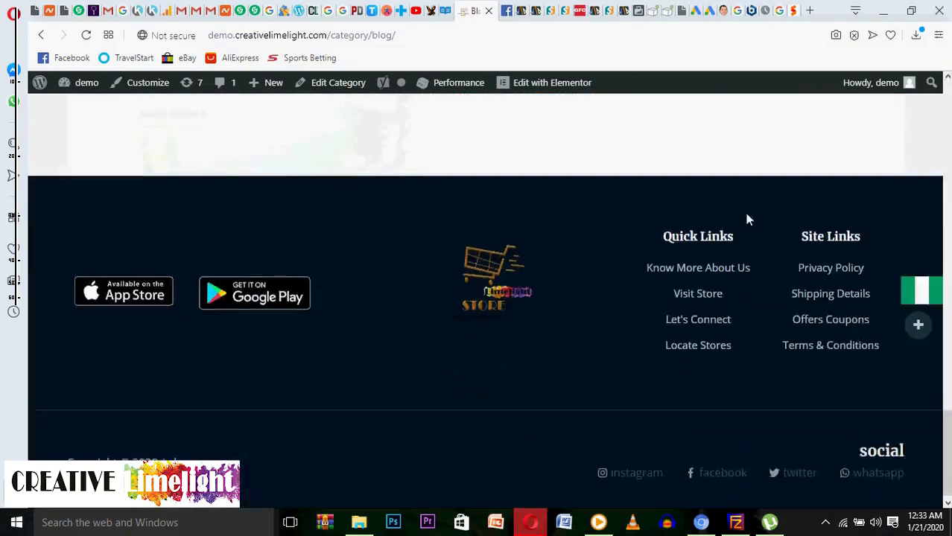
scroll(742, 213, "up", 10)
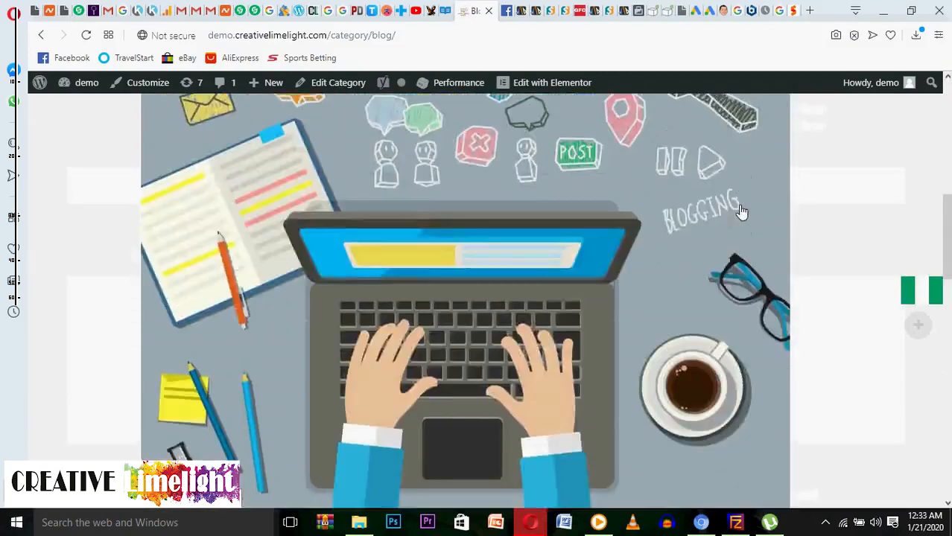
scroll(742, 212, "up", 8)
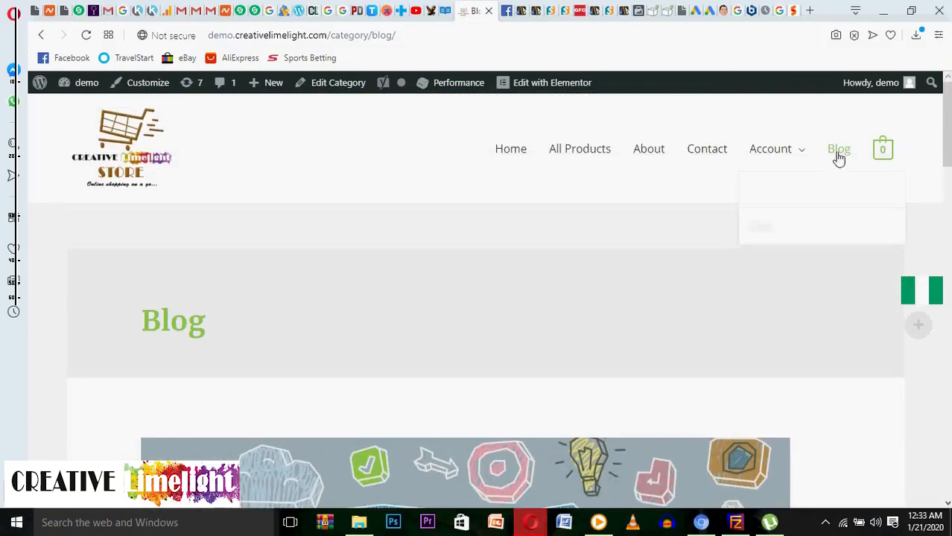
scroll(426, 282, "down", 2)
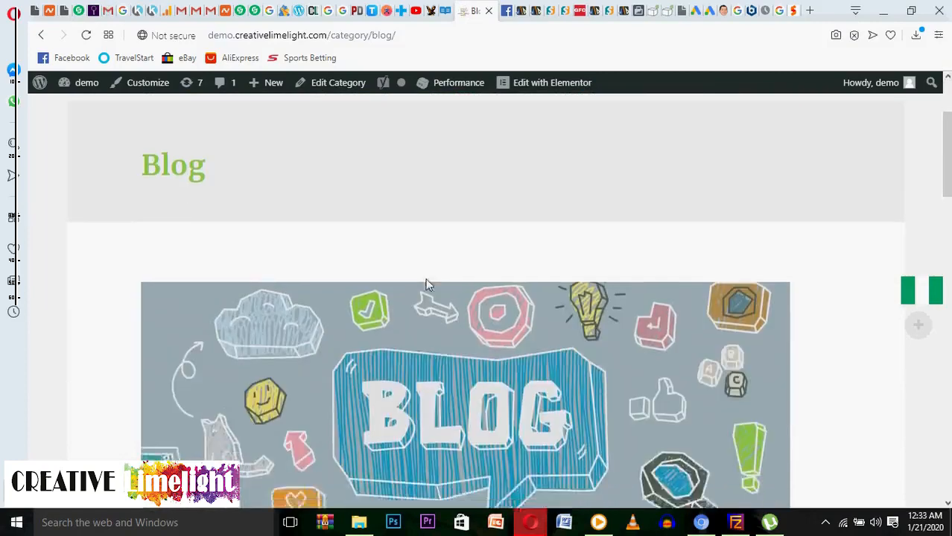
scroll(427, 283, "down", 9)
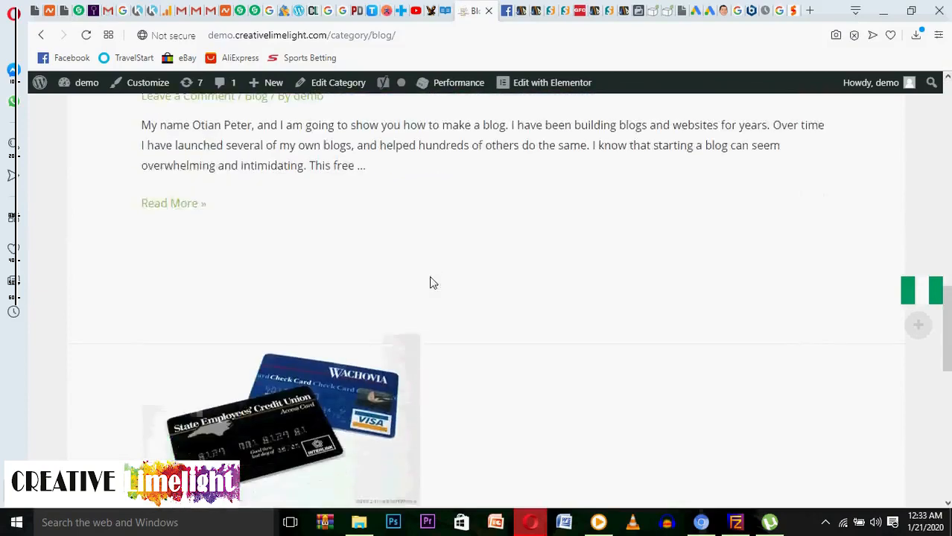
scroll(432, 281, "down", 4)
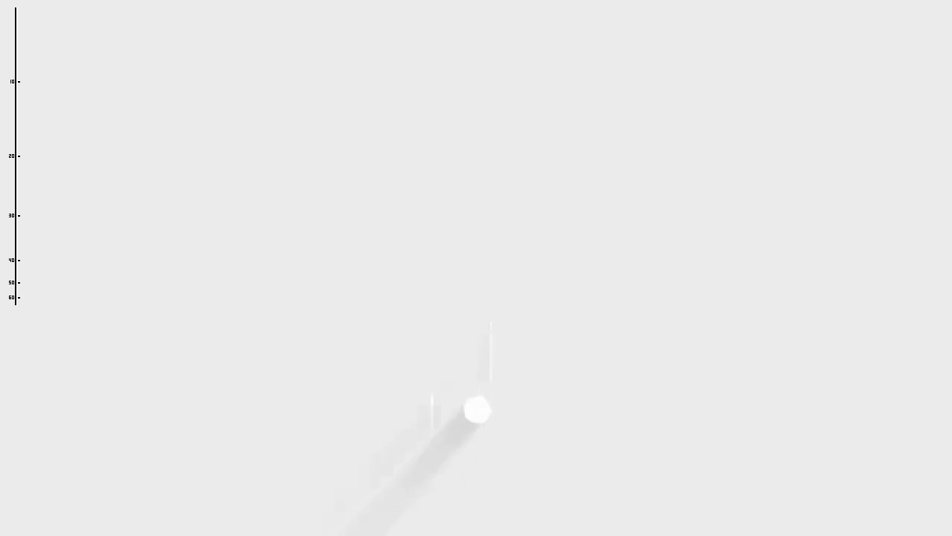